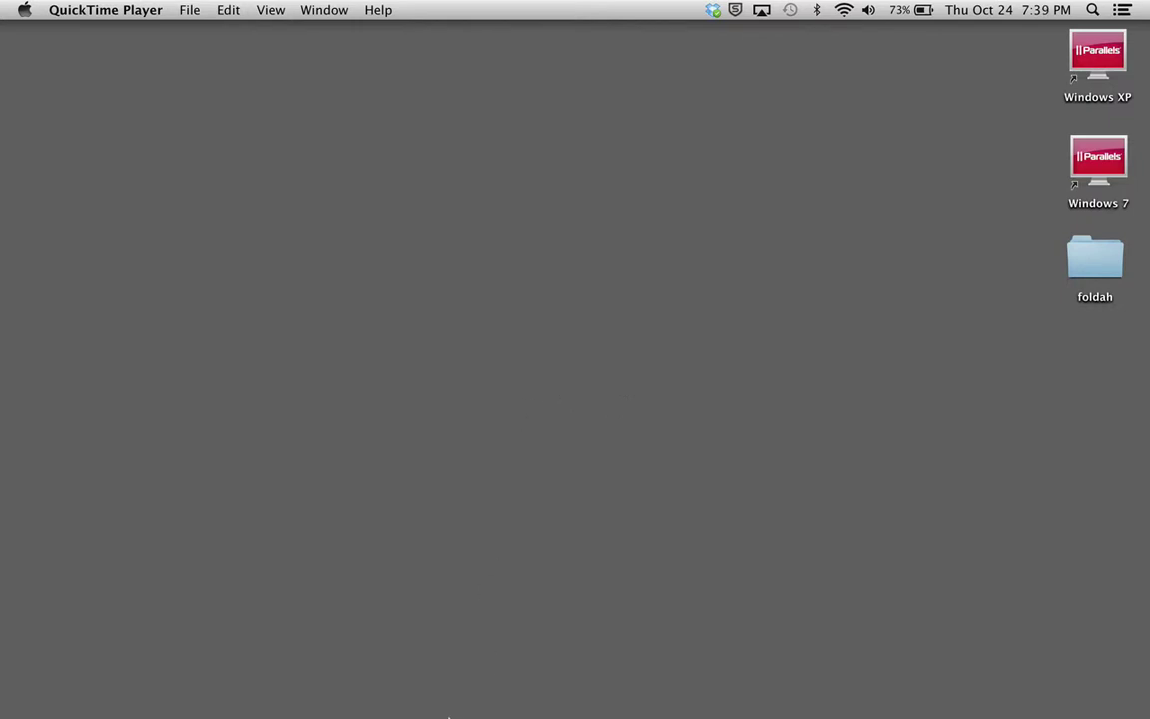
- Switch to Chrome and review the µTorrent download page and the Parallels Desktop 9.0.23046.917896 torrent page with its comments
click(365, 710)
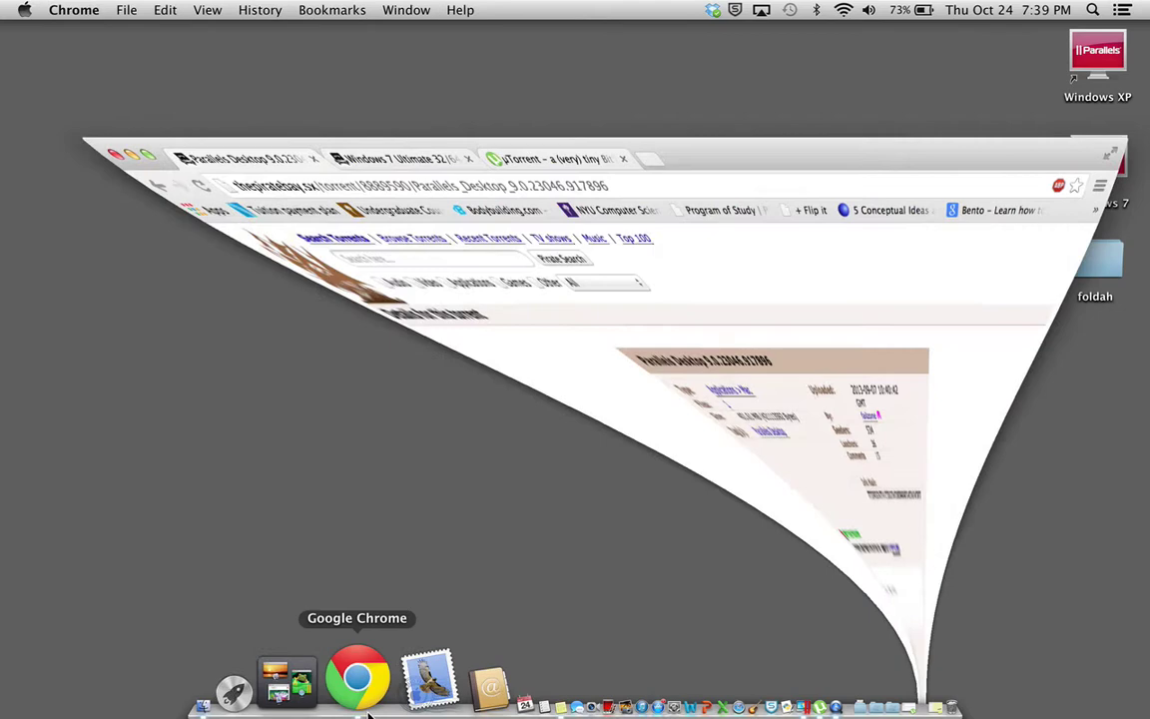
click(433, 44)
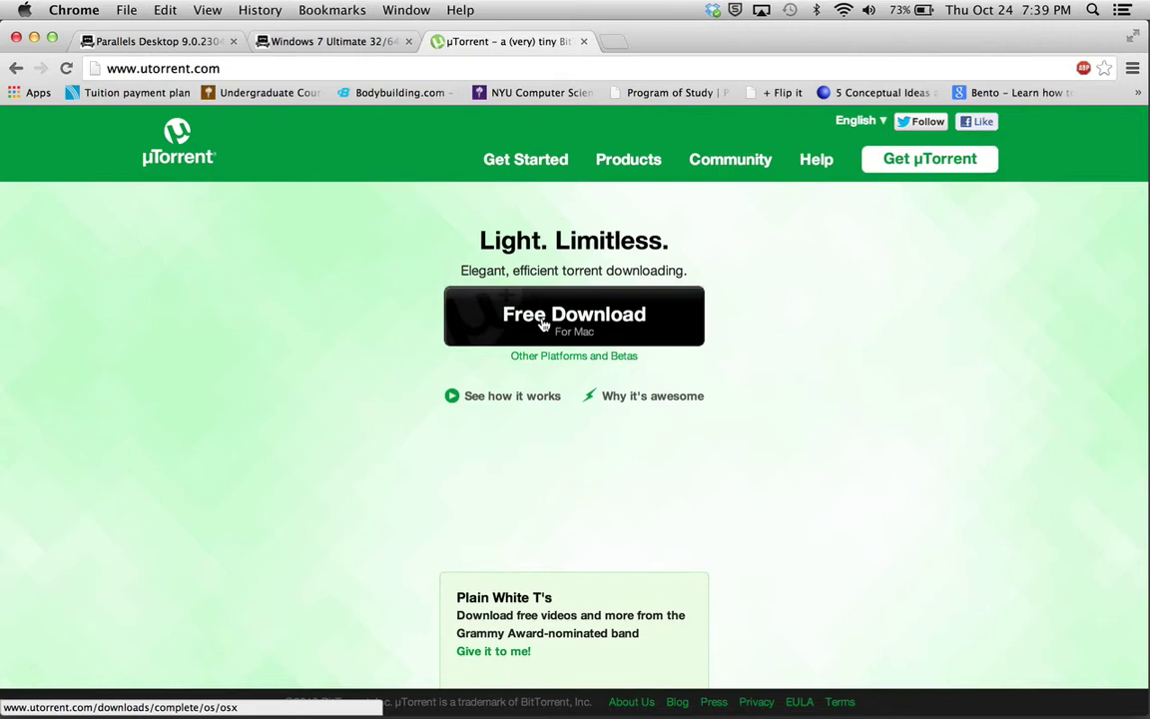
click(165, 41)
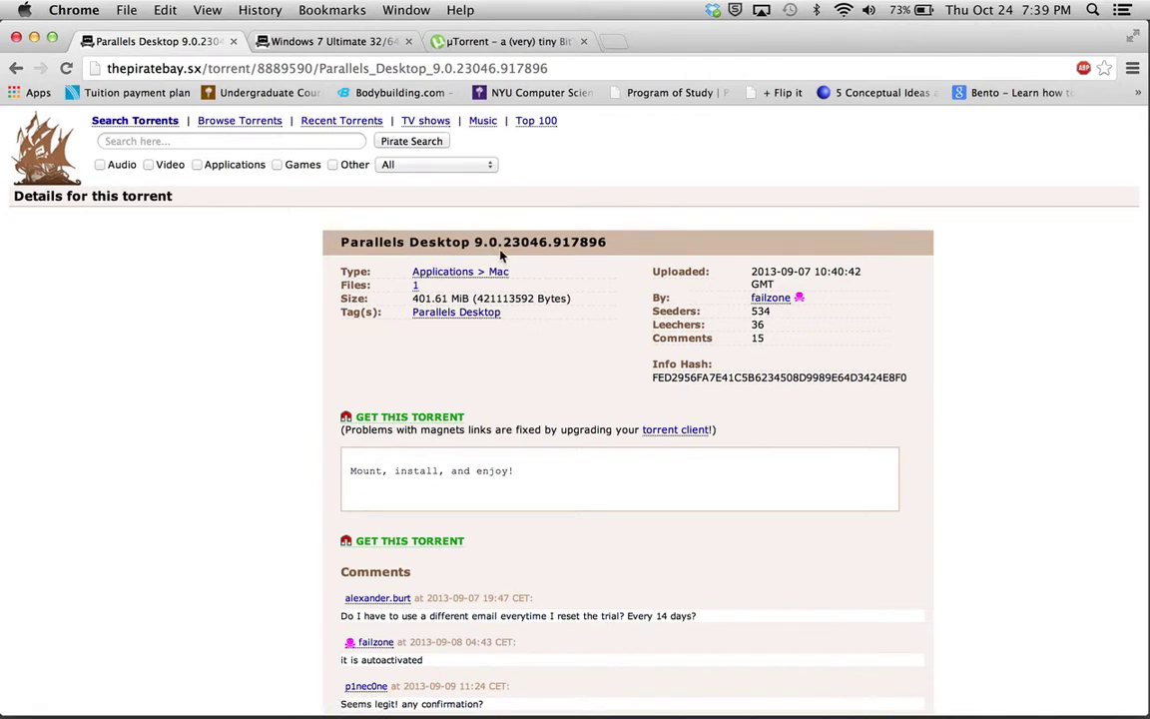
scroll(521, 441, down, 10)
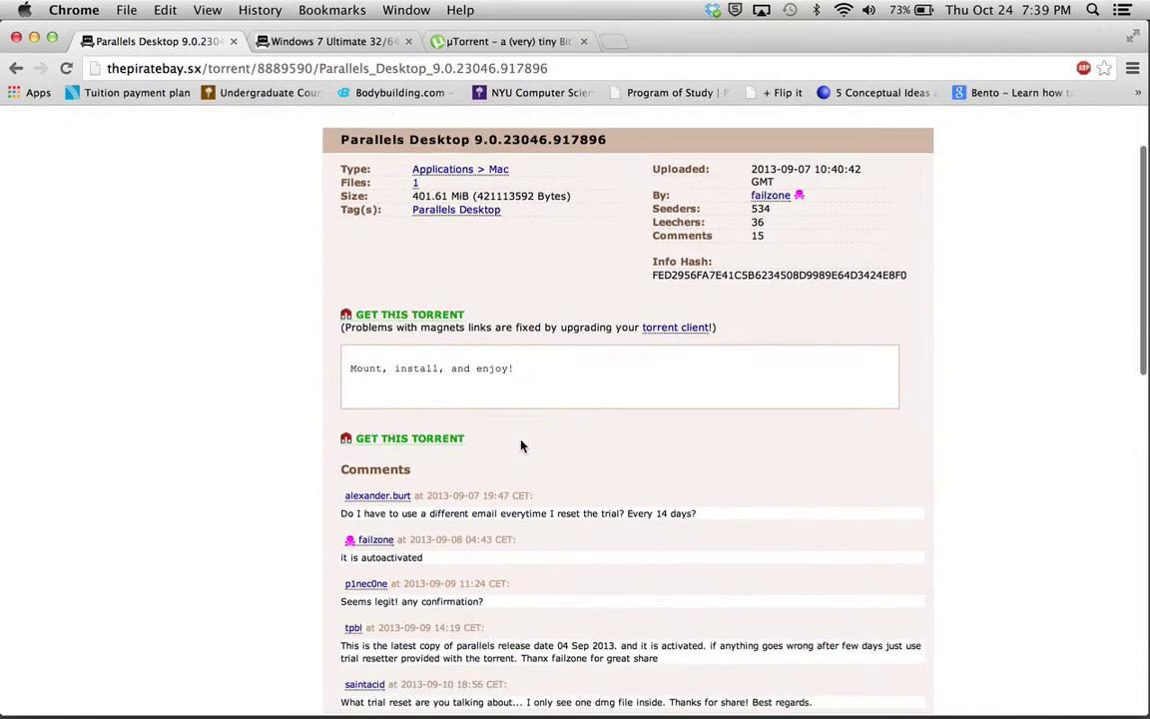
scroll(521, 446, down, 1)
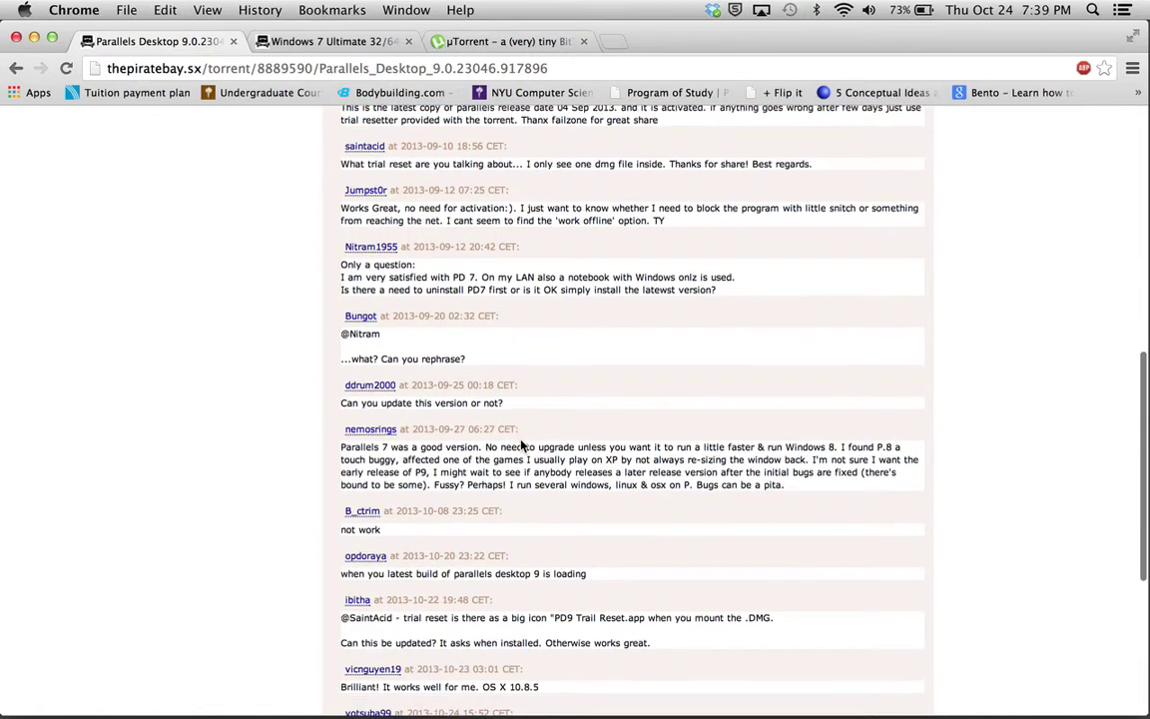
scroll(521, 446, up, 6)
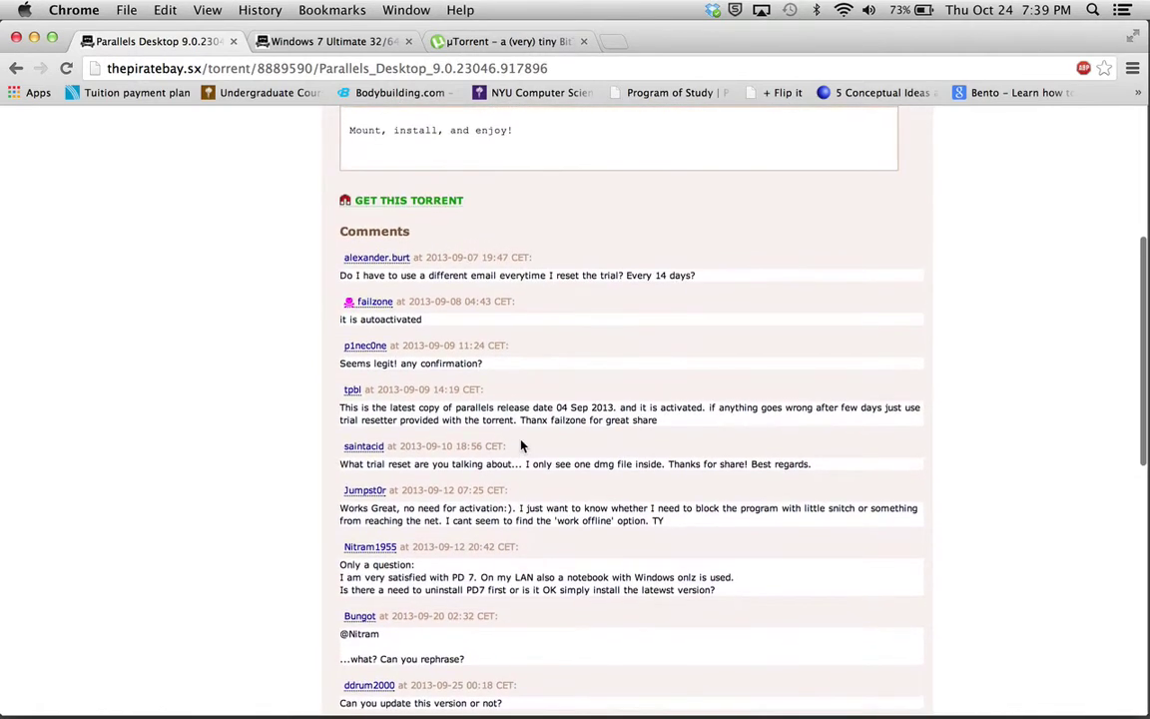
scroll(521, 446, up, 4)
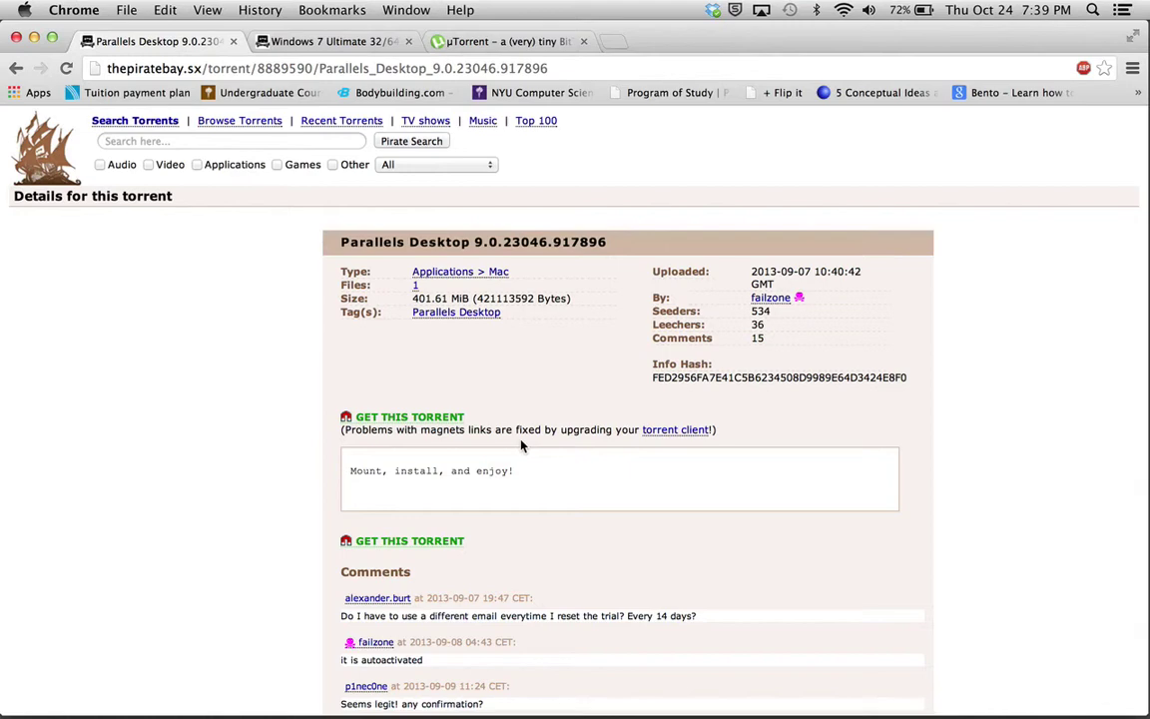
- Send the Parallels Desktop 9.0.23046.917896 torrent to µTorrent and bring up its download list
click(379, 418)
click(619, 438)
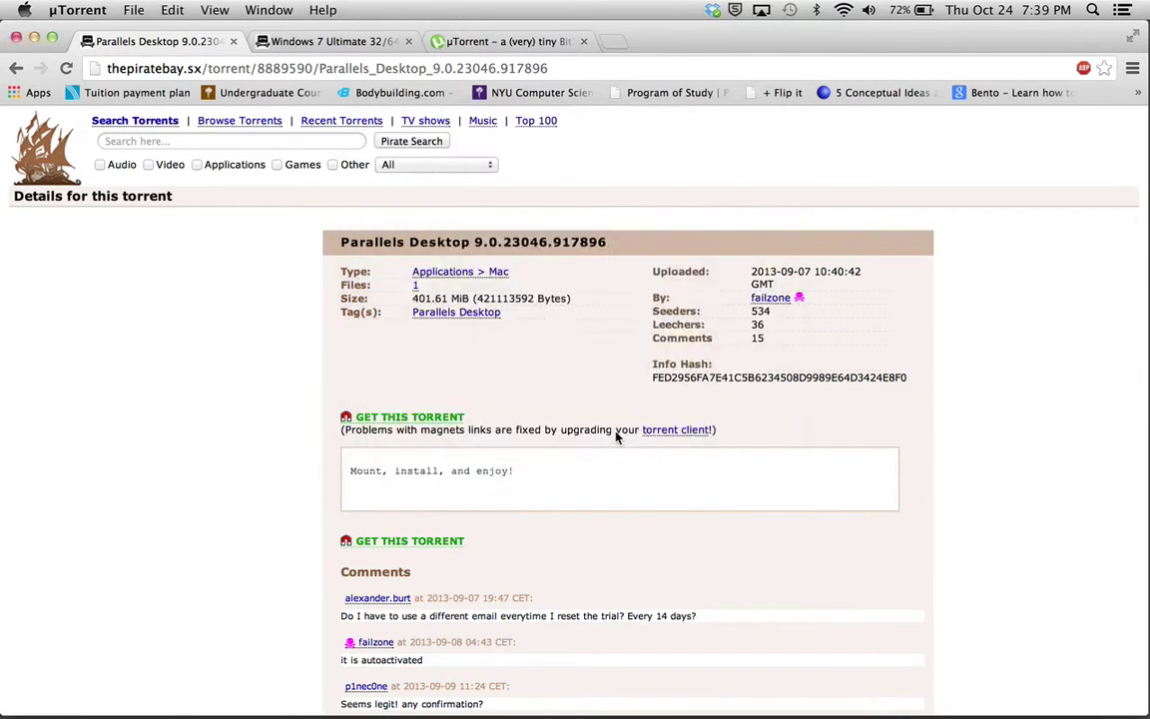
click(772, 565)
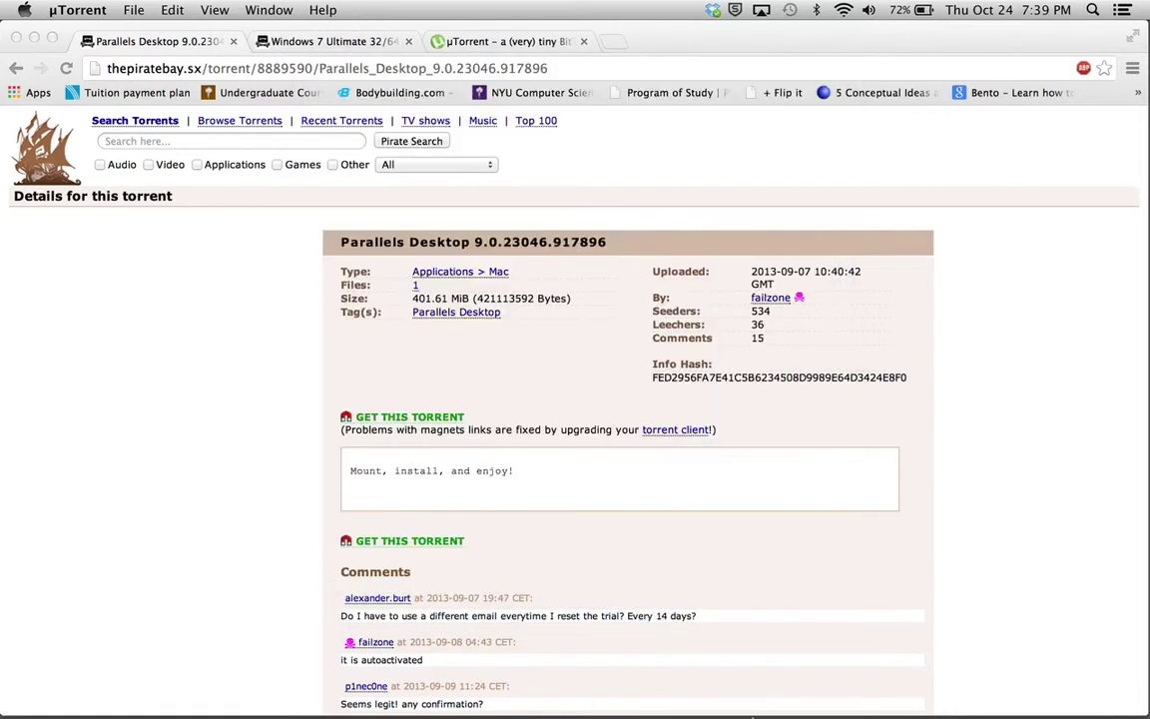
mouse_move(788, 711)
click(654, 680)
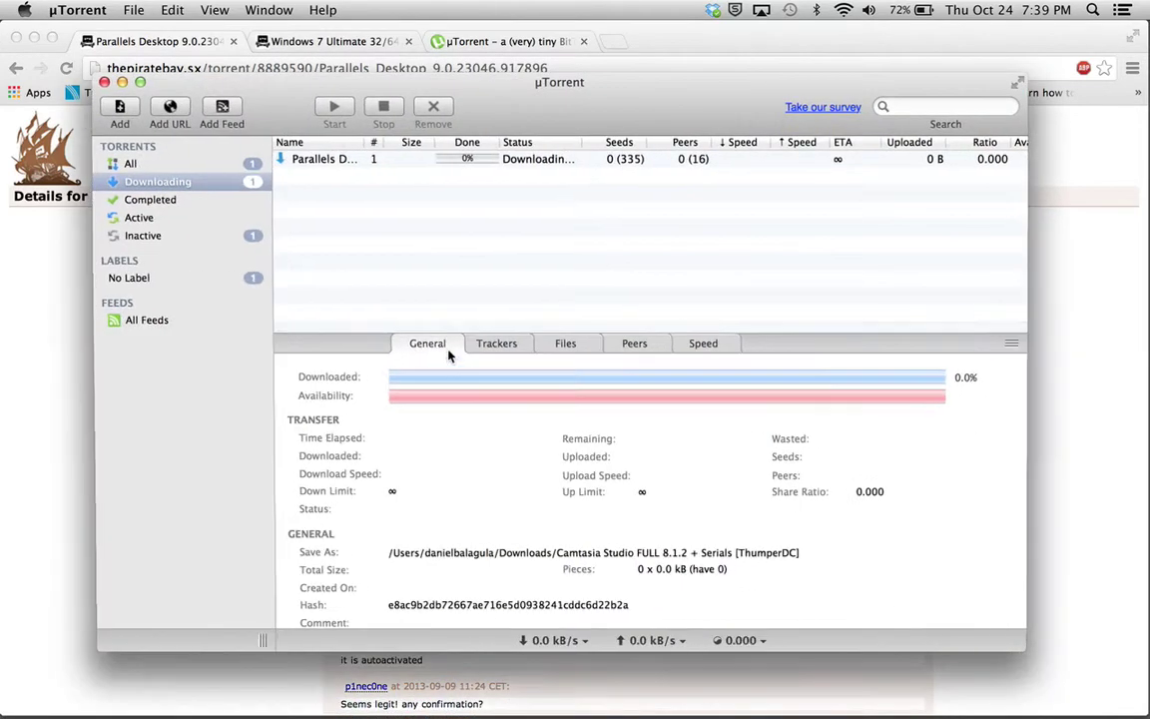
- Stop the Parallels Desktop torrent in the download list and close the µTorrent window
click(333, 155)
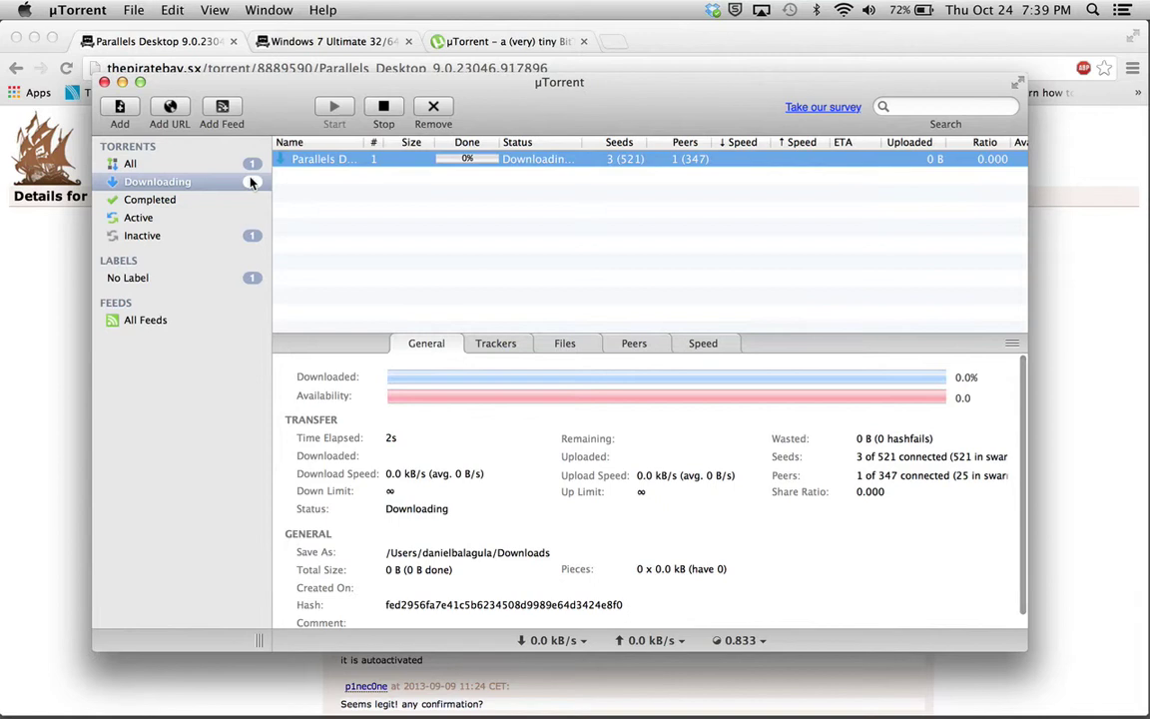
click(183, 180)
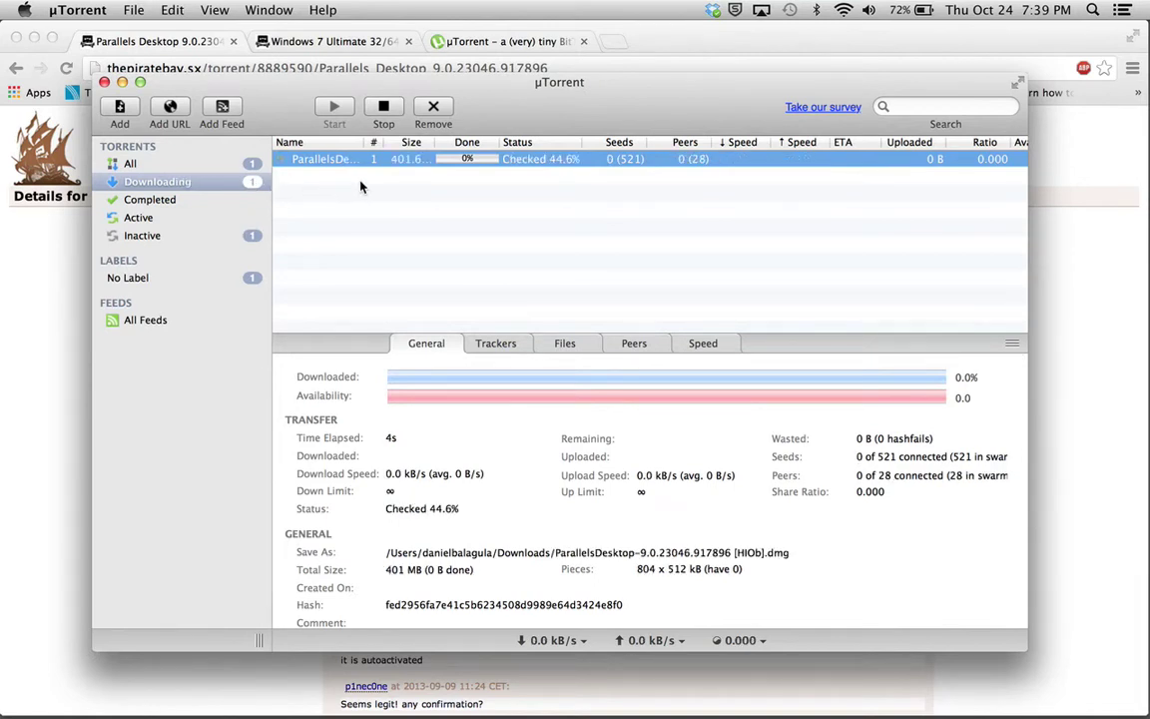
click(385, 112)
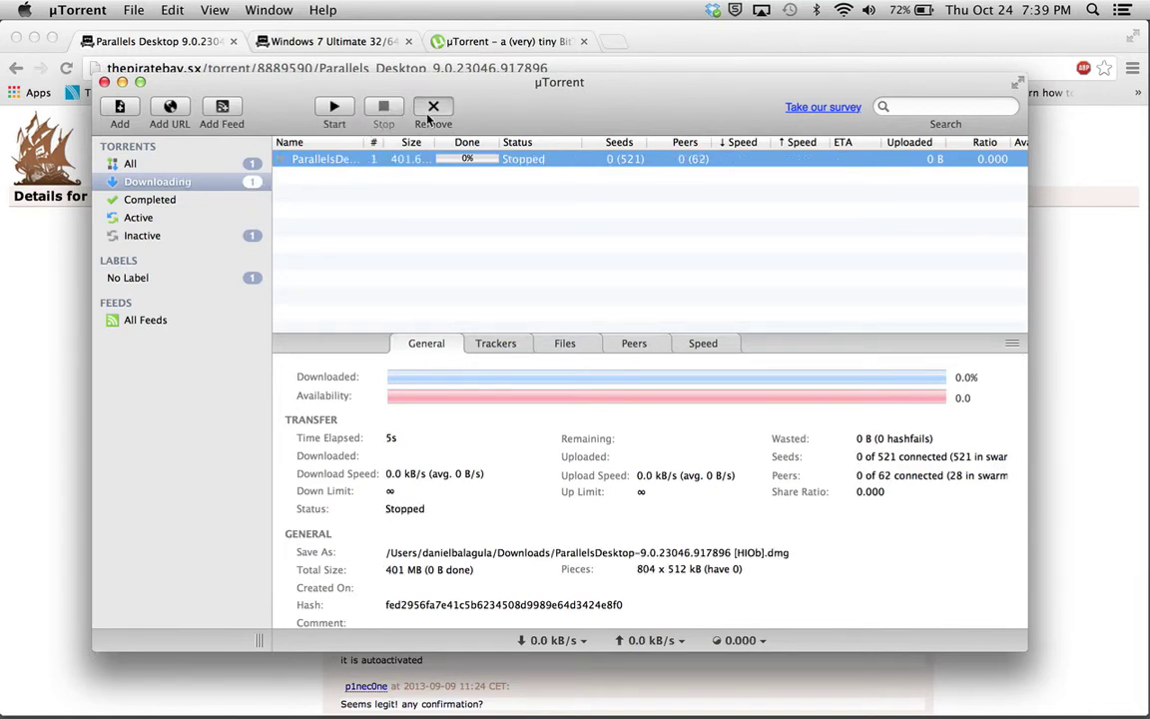
click(103, 82)
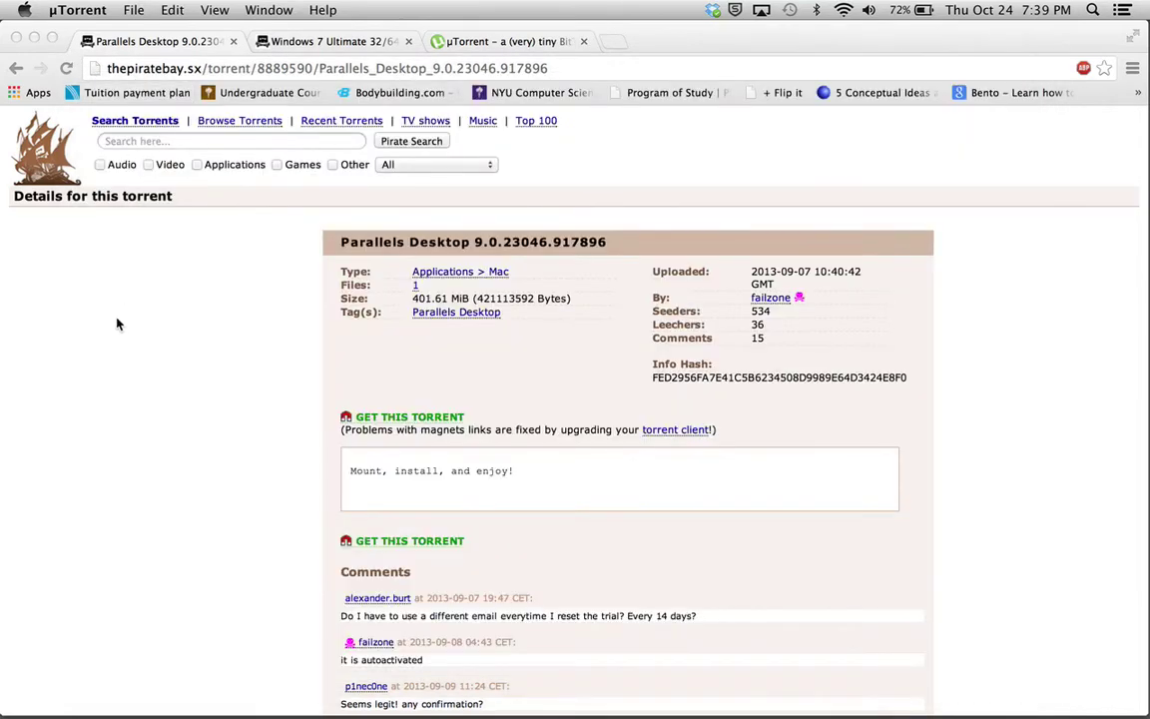
- Review the Windows 7 Ultimate 32/64-bit torrent page and its description in Chrome, and minimize the browser
click(339, 44)
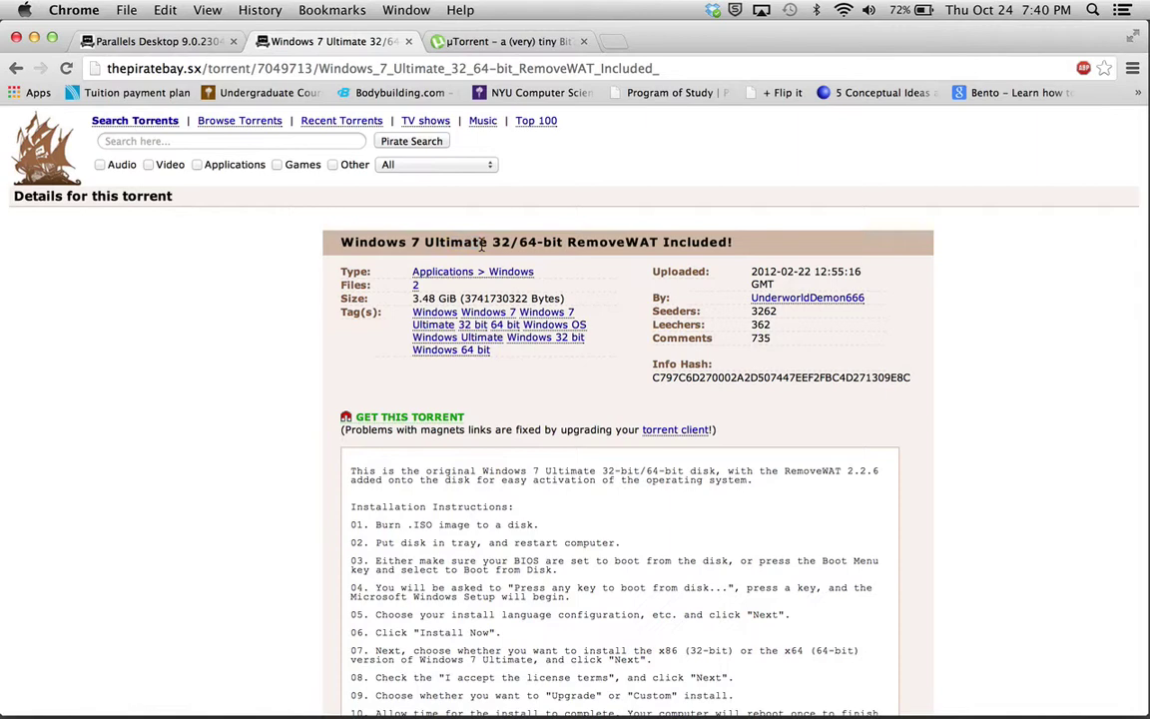
drag(492, 242, 513, 241)
scroll(437, 598, down, 6)
scroll(367, 655, up, 7)
click(34, 40)
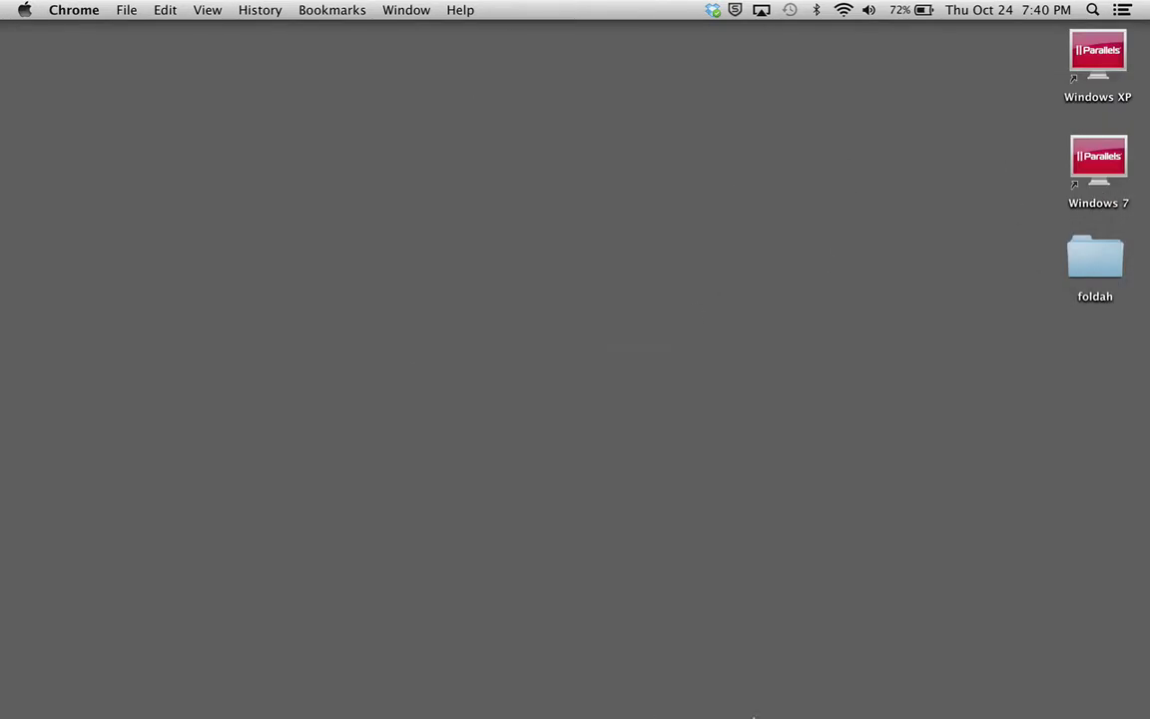
- Switch to Parallels Desktop and start a new virtual machine that installs Windows from a DVD or image file
mouse_move(740, 714)
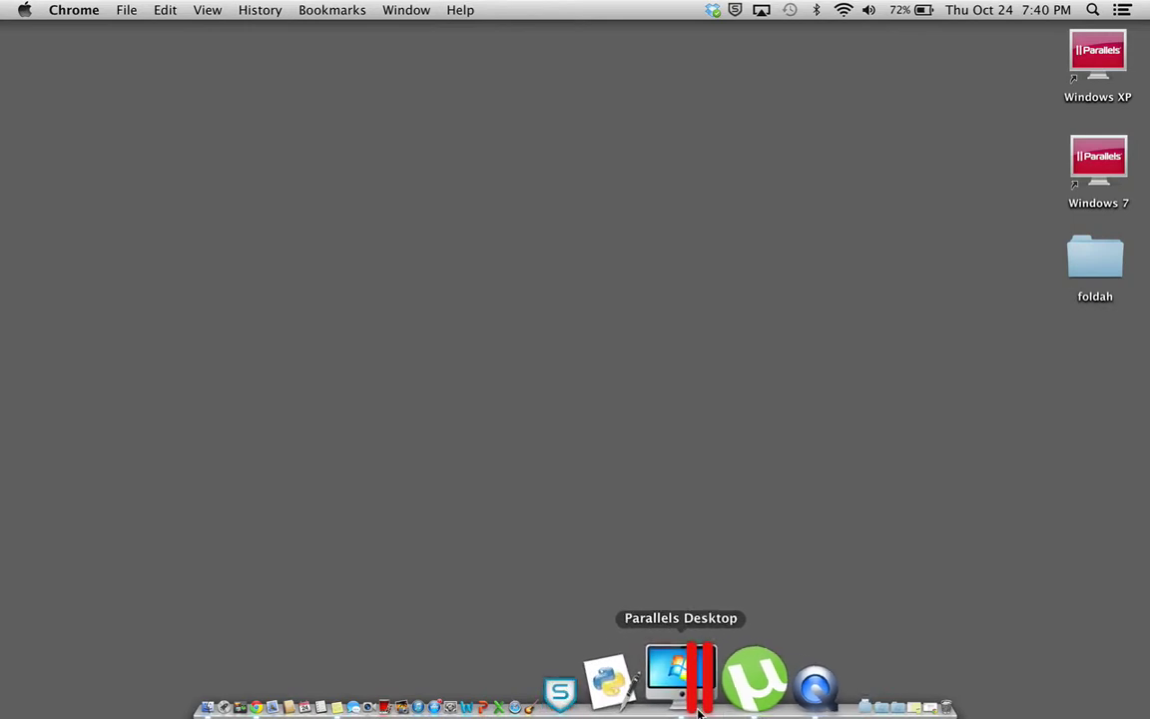
click(699, 712)
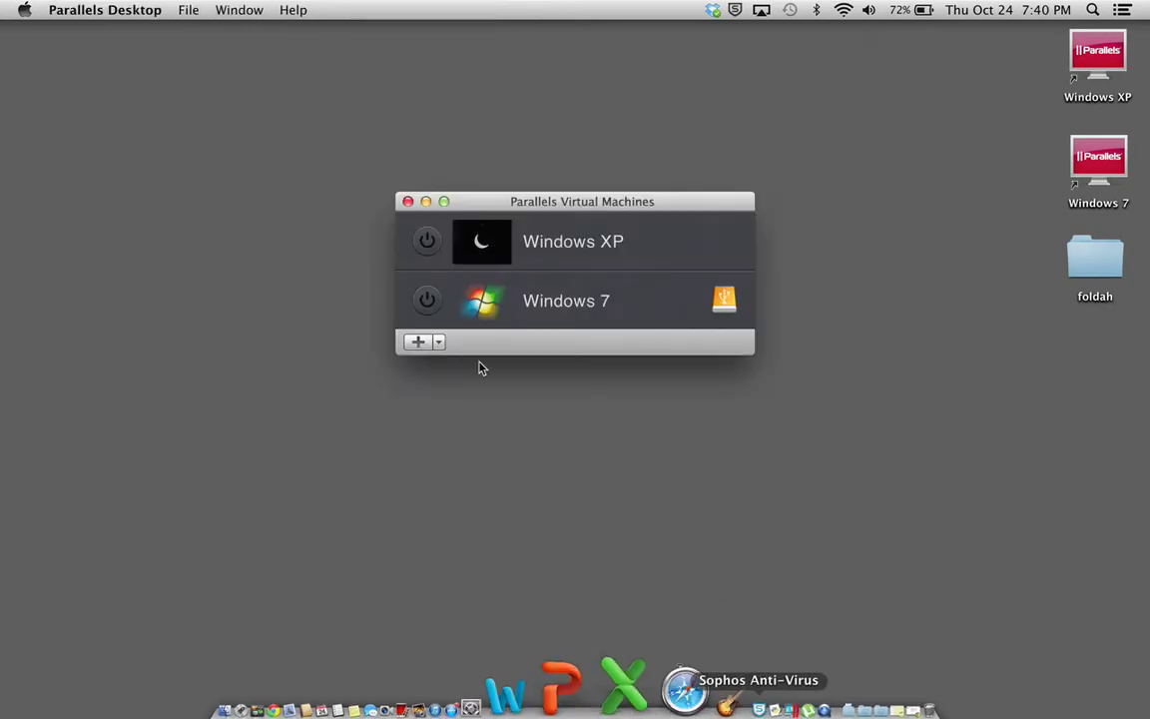
click(407, 202)
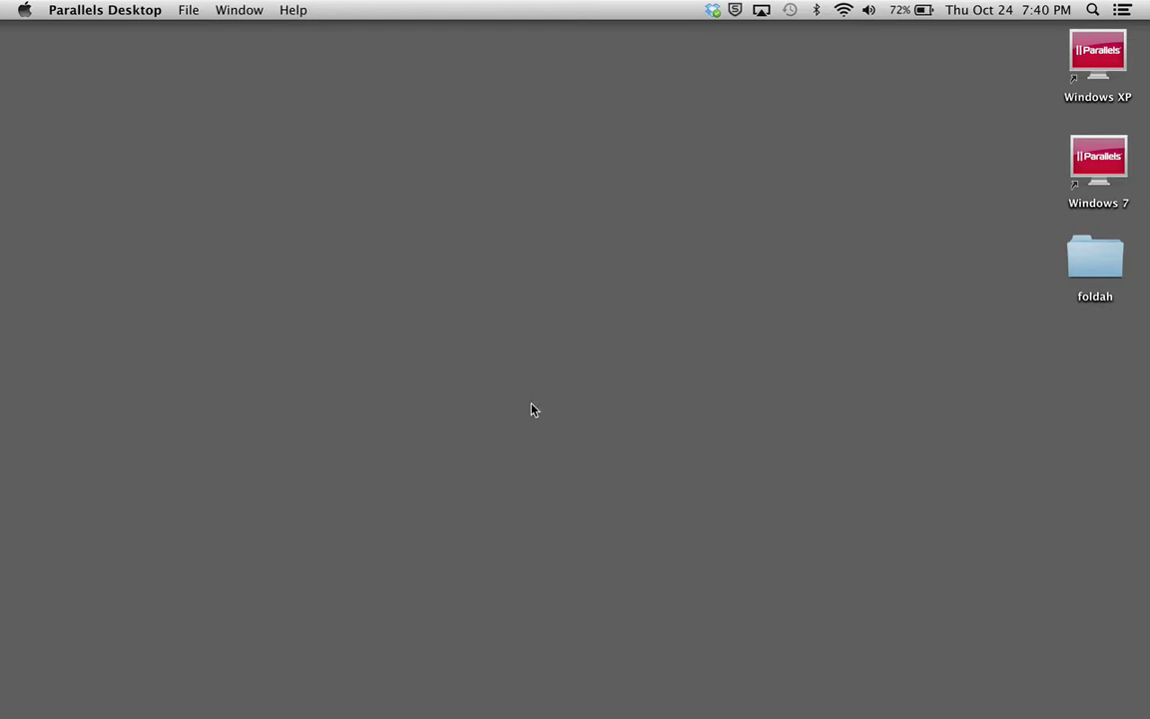
click(184, 14)
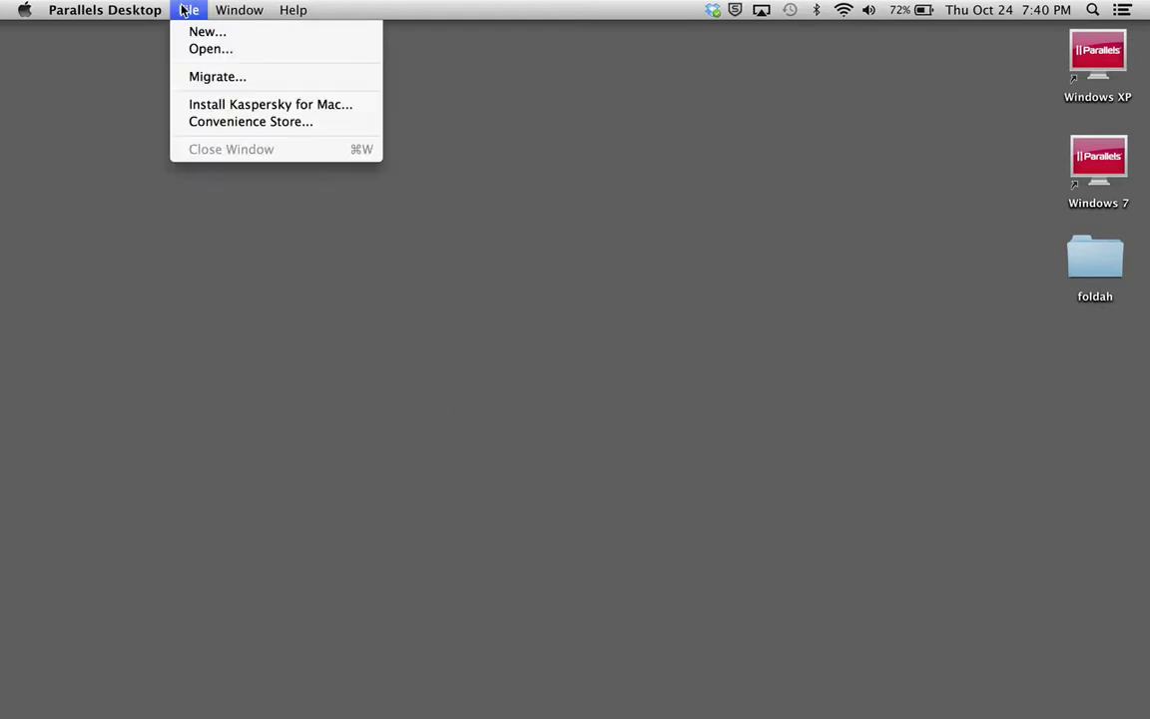
click(194, 38)
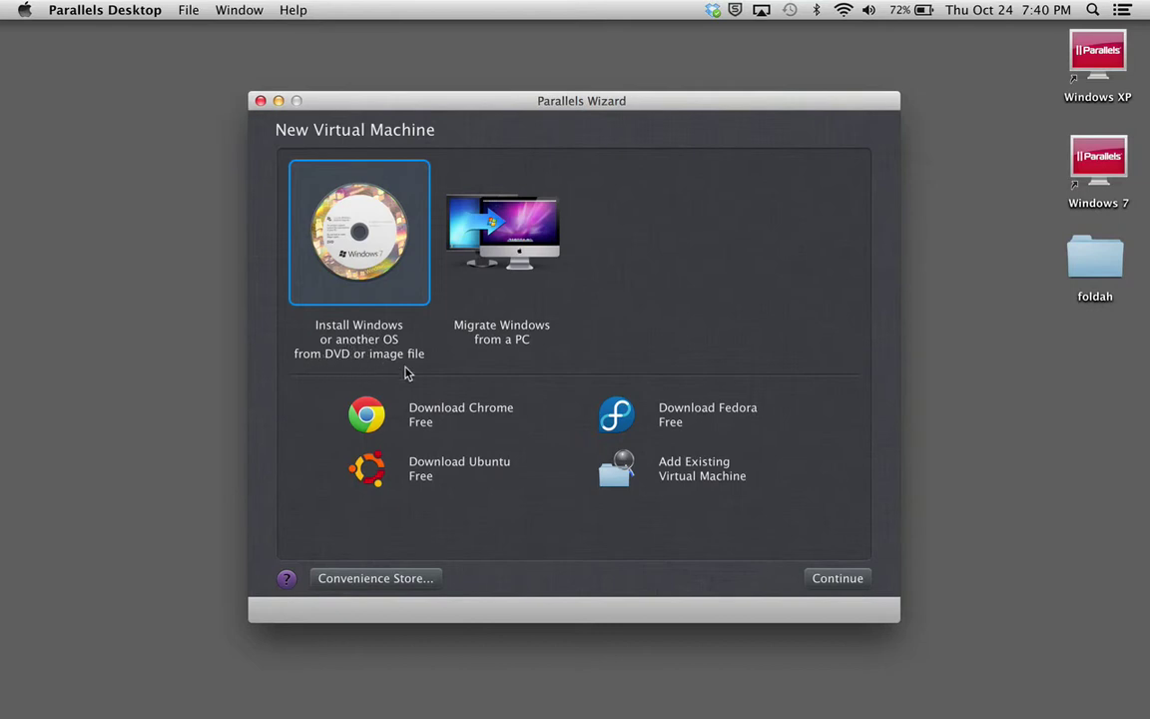
click(820, 581)
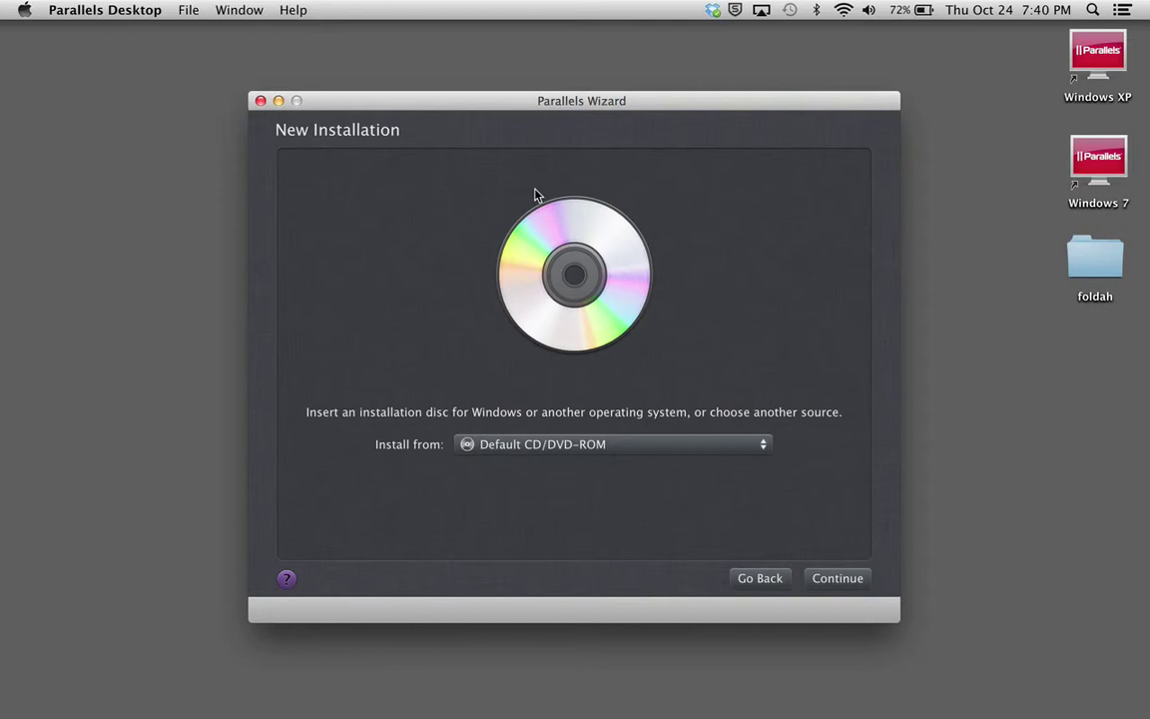
- Choose Windows7Ultimate.iso on the WD drive as the installation source and continue to the product key page
click(479, 454)
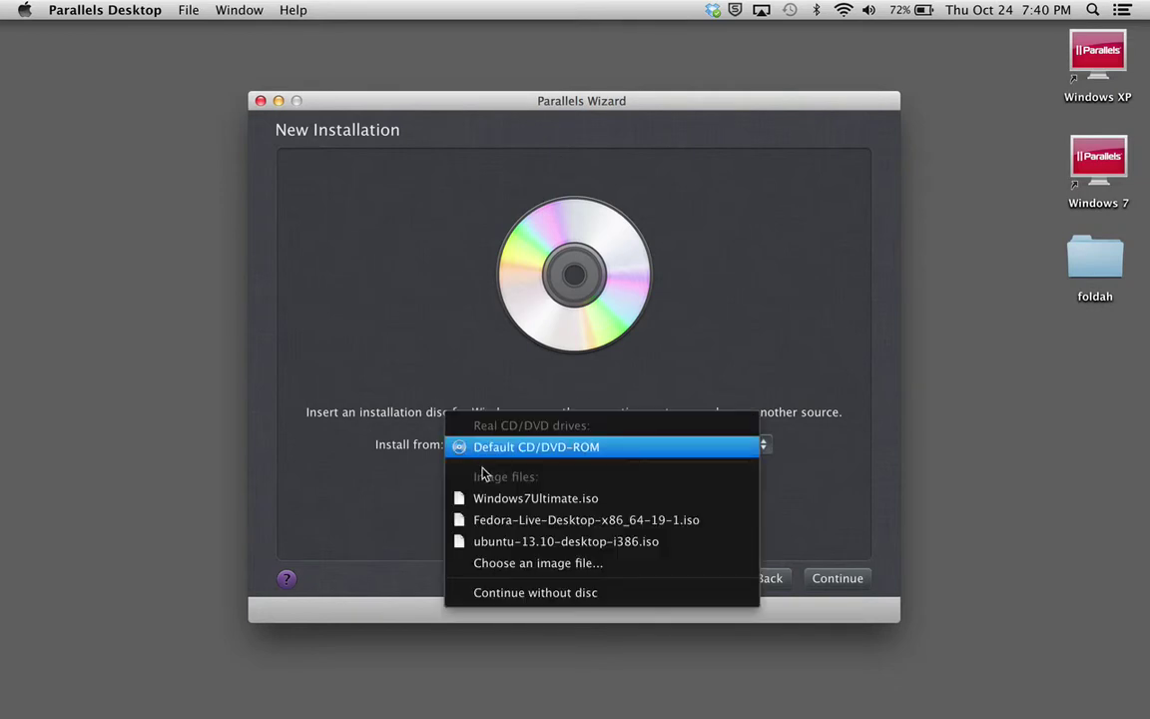
click(527, 565)
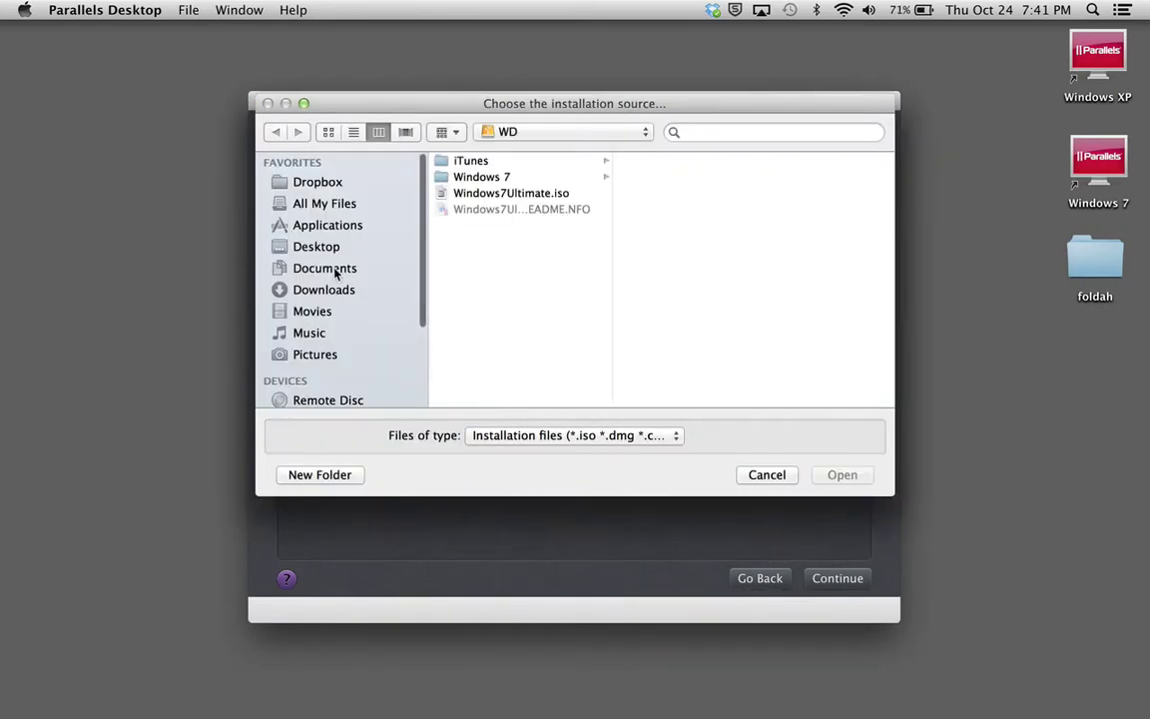
mouse_move(288, 698)
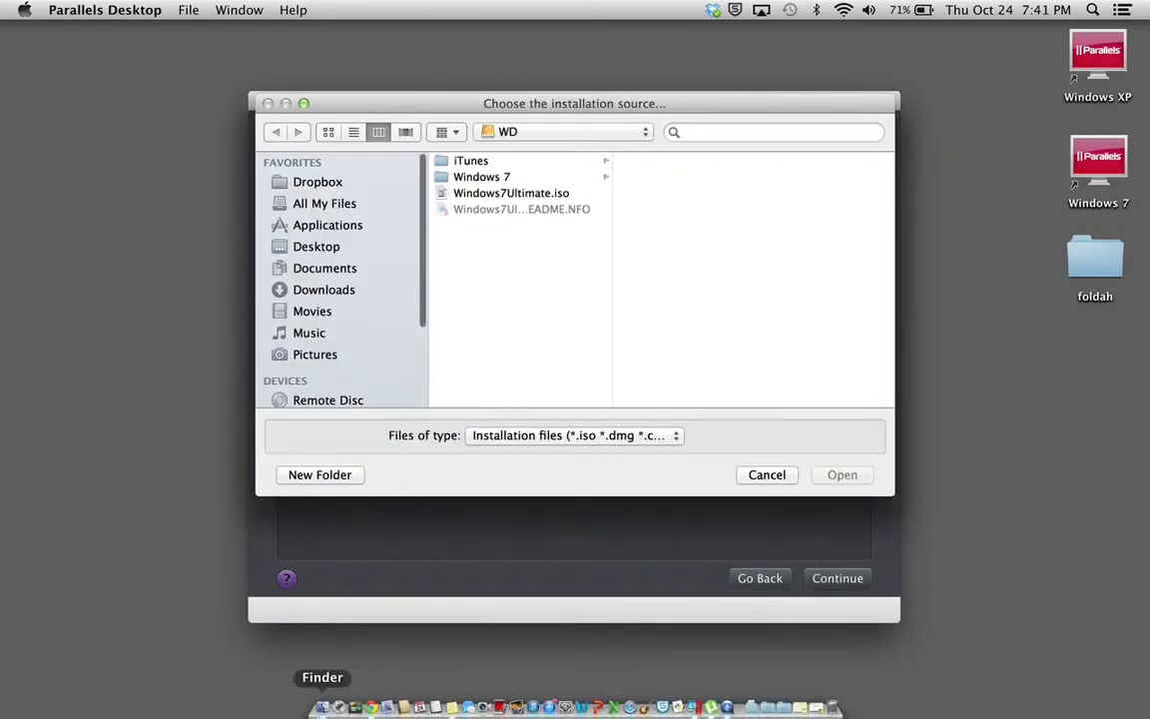
click(379, 677)
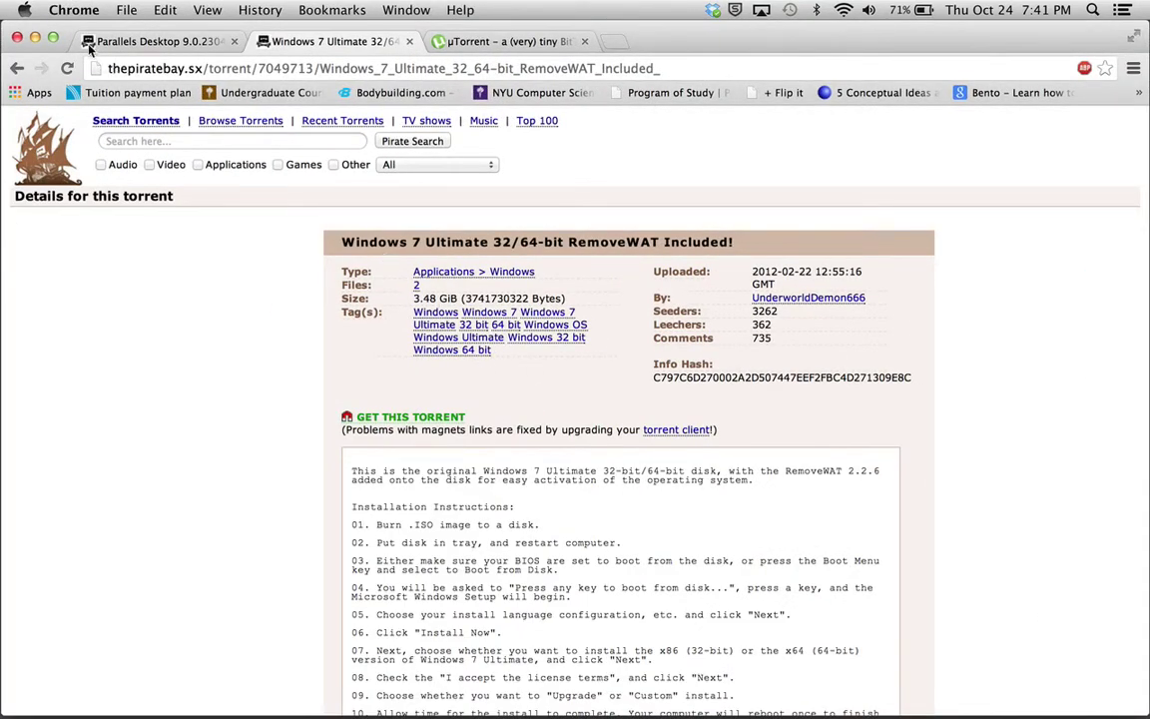
click(35, 37)
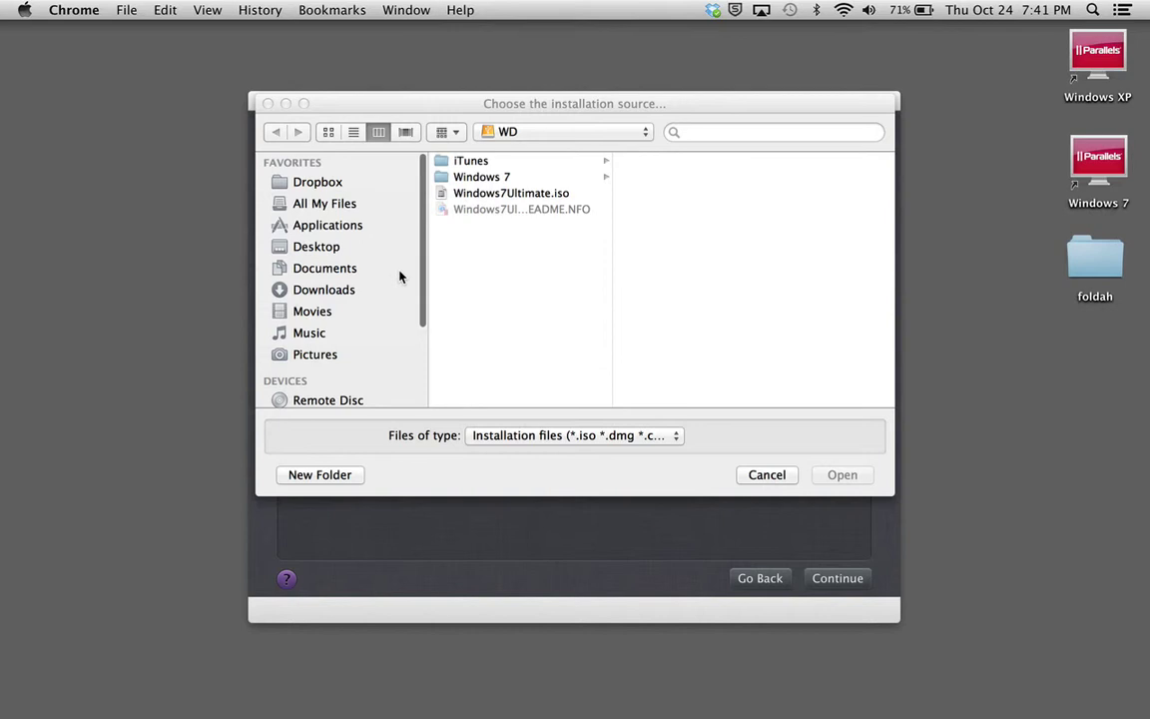
scroll(339, 329, down, 4)
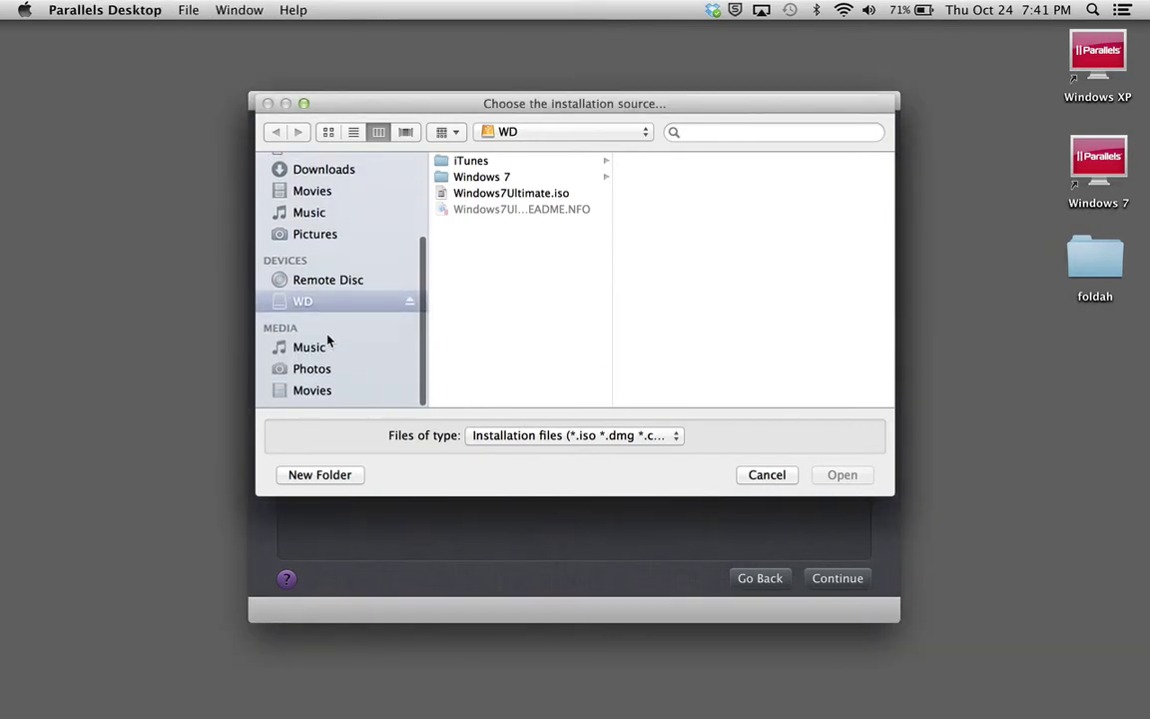
click(520, 195)
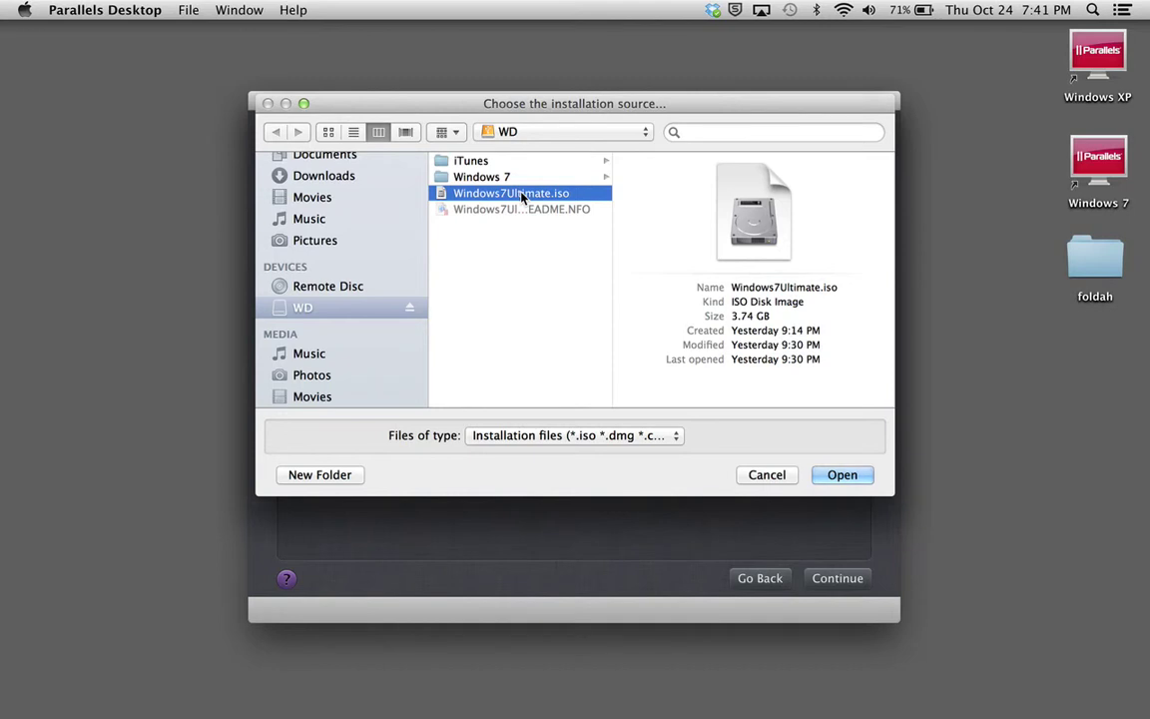
double_click(520, 195)
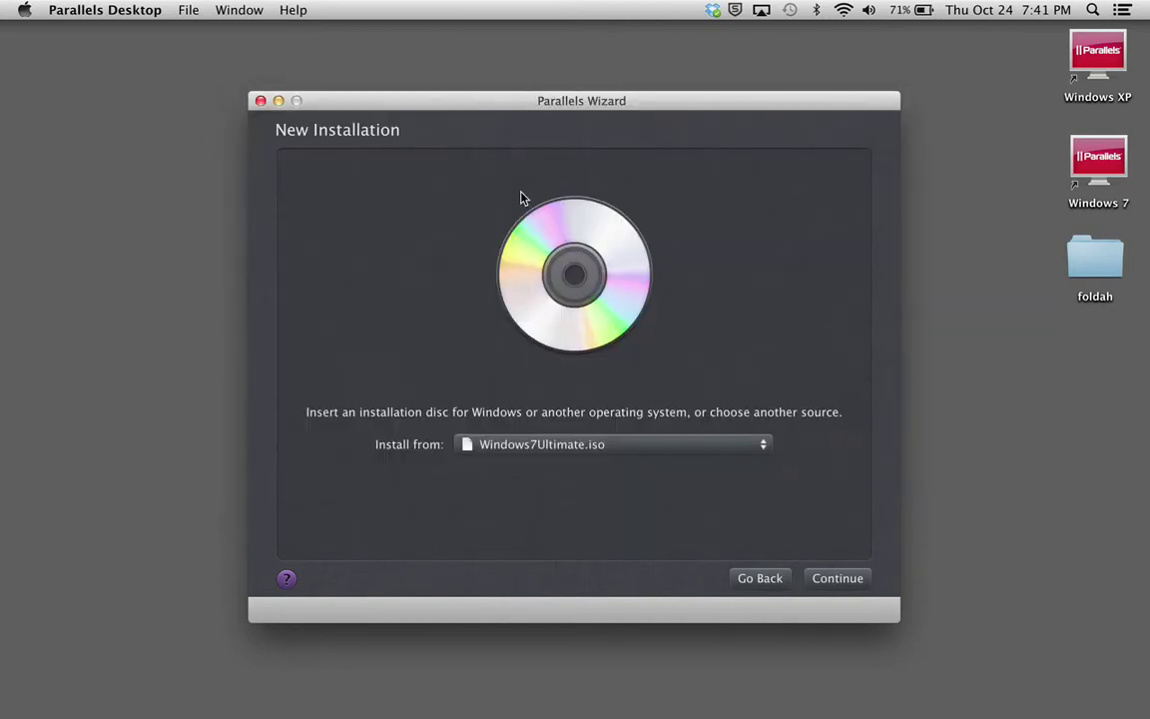
click(834, 584)
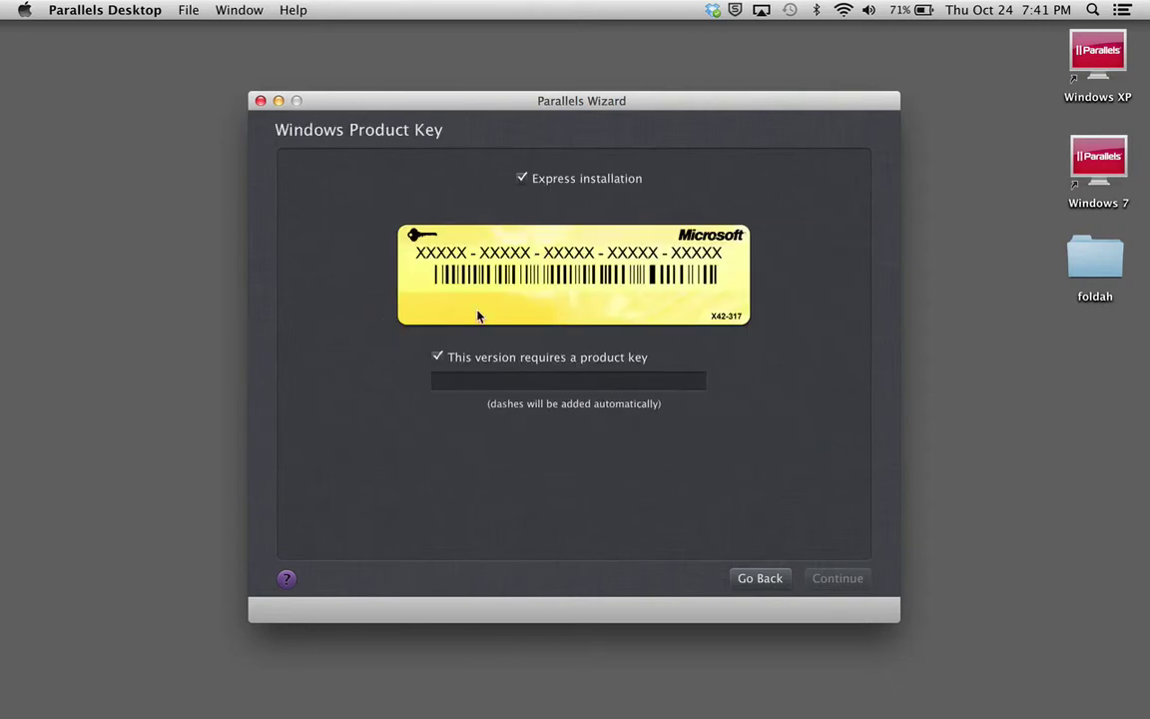
- Copy the Windows product key from the minimized note in Notes and minimize the note again
click(522, 384)
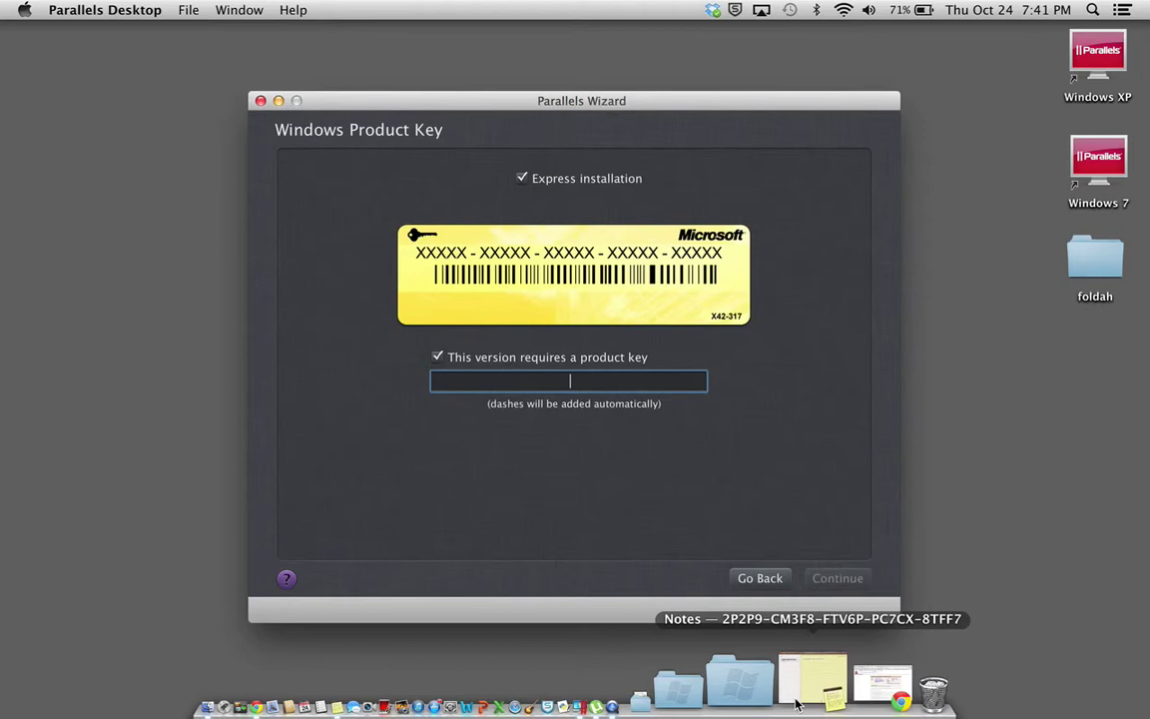
click(797, 705)
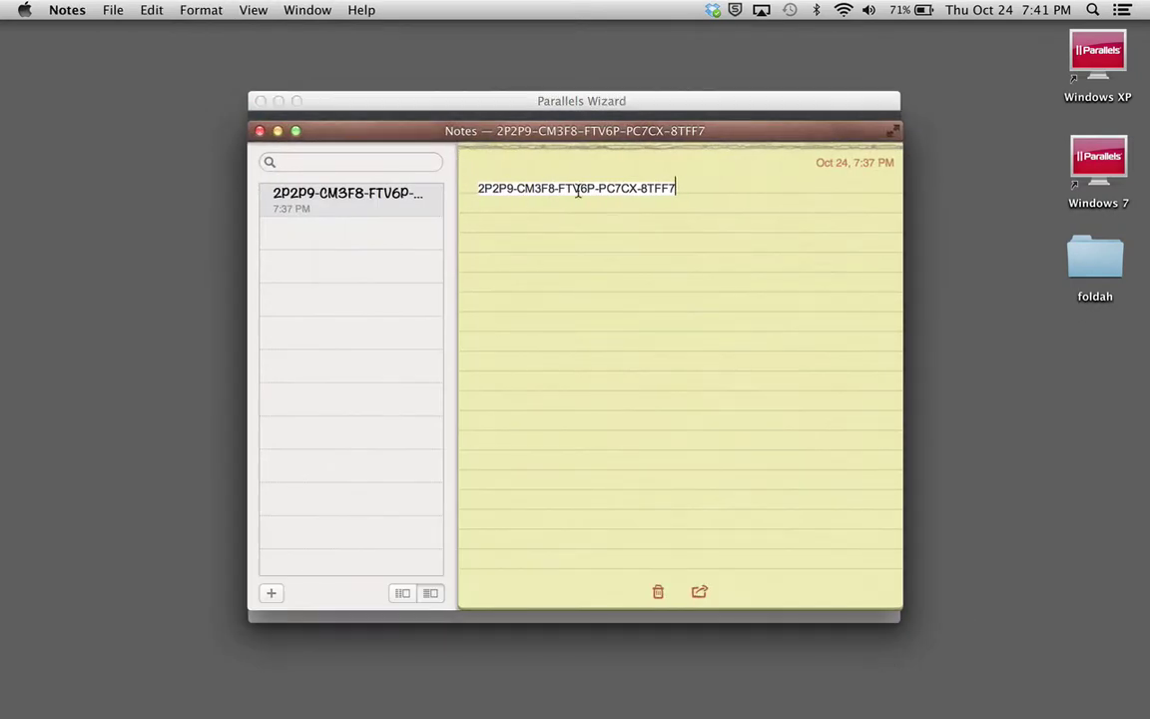
drag(690, 198, 477, 188)
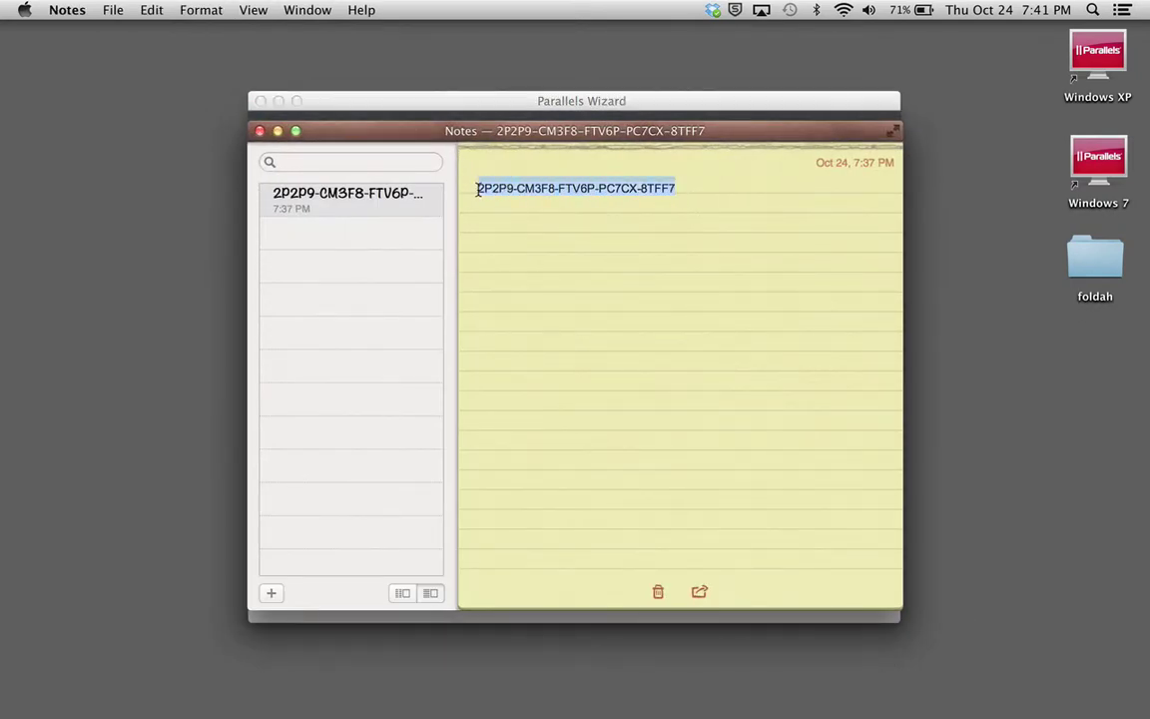
key(super+c)
click(277, 131)
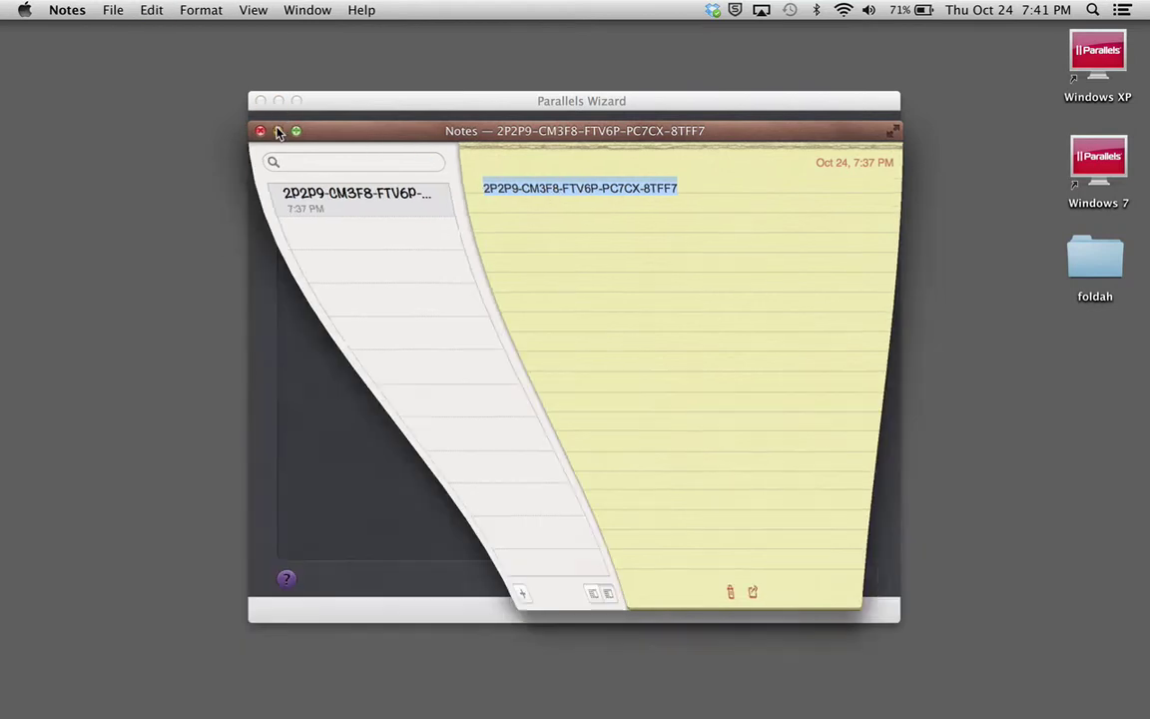
- Paste the copied Windows product key into the product key field and set Windows programs to work Like a PC
click(549, 383)
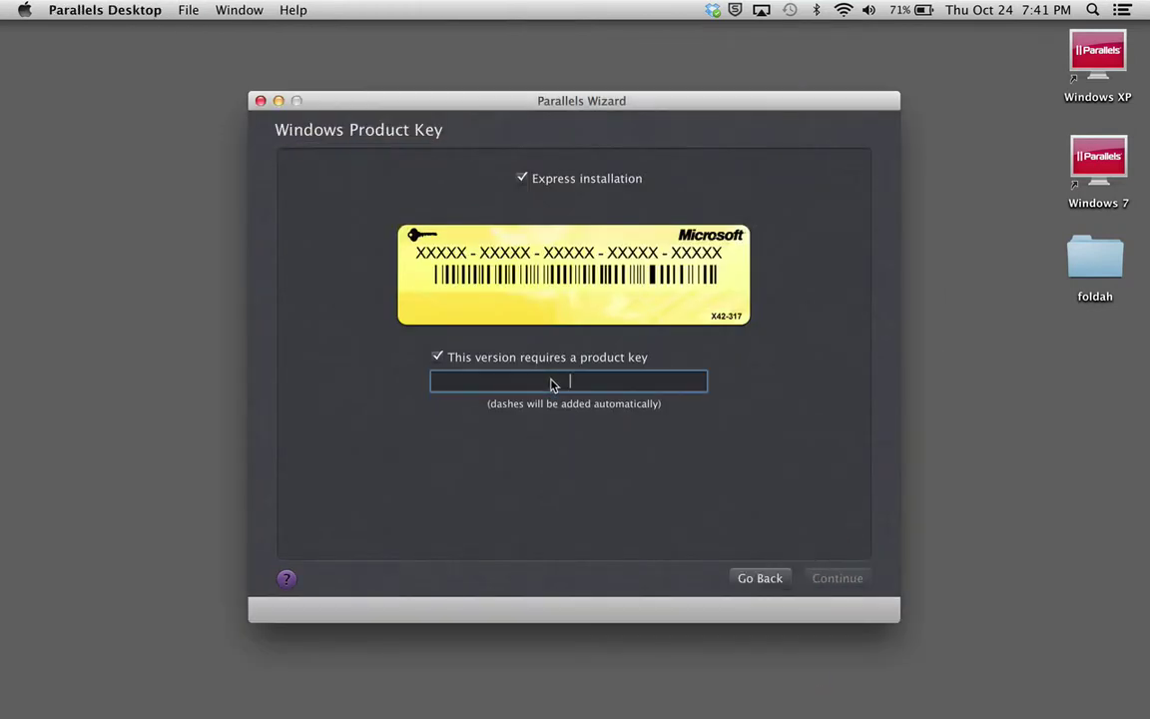
key(super+v)
click(827, 579)
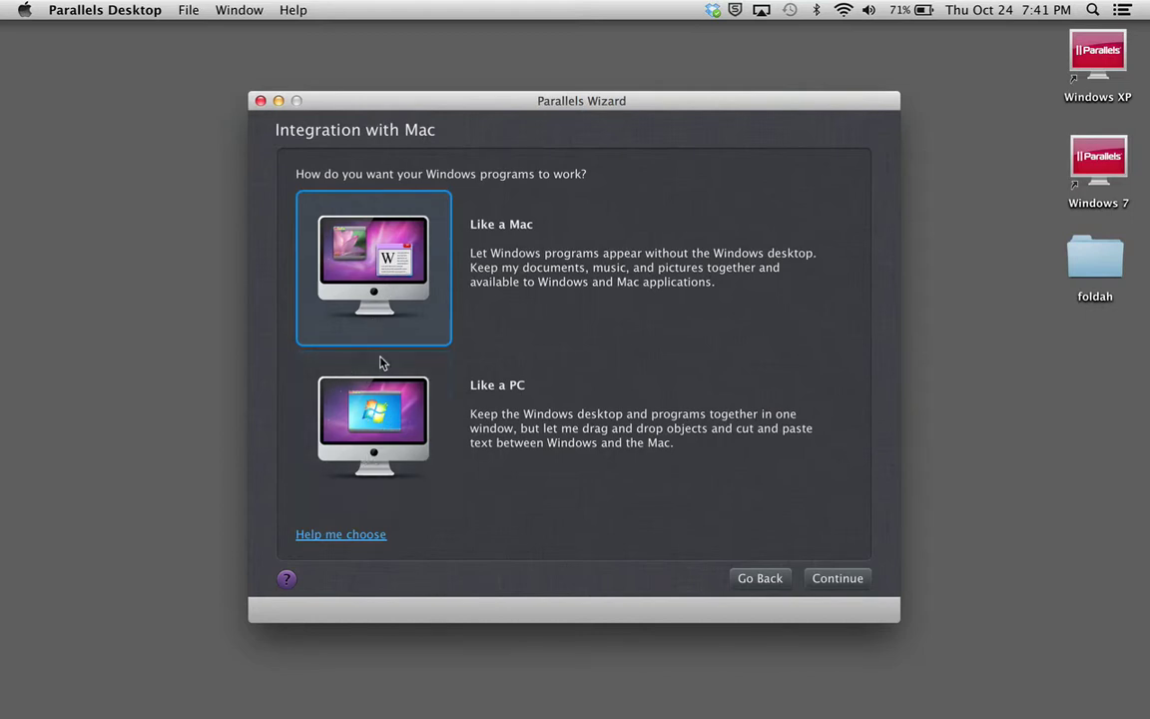
click(381, 417)
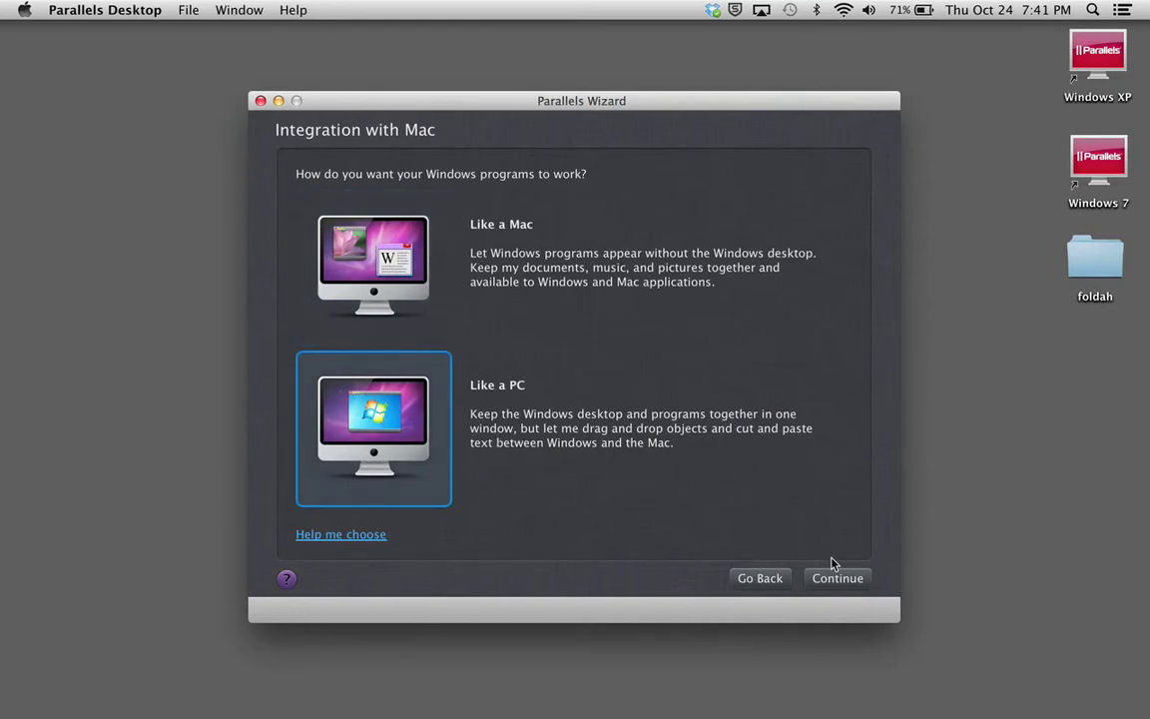
click(843, 582)
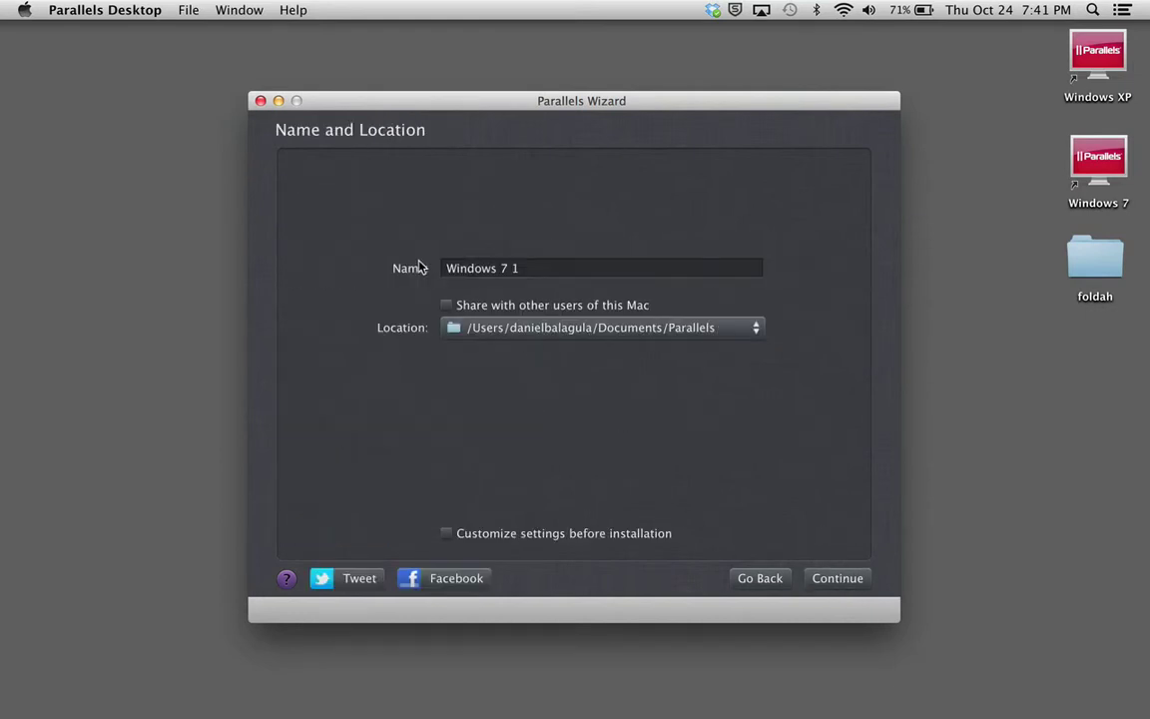
- Browse to the Windows 7 folder on the WD drive as the virtual machine's location and cancel the folder choice
drag(532, 276, 445, 278)
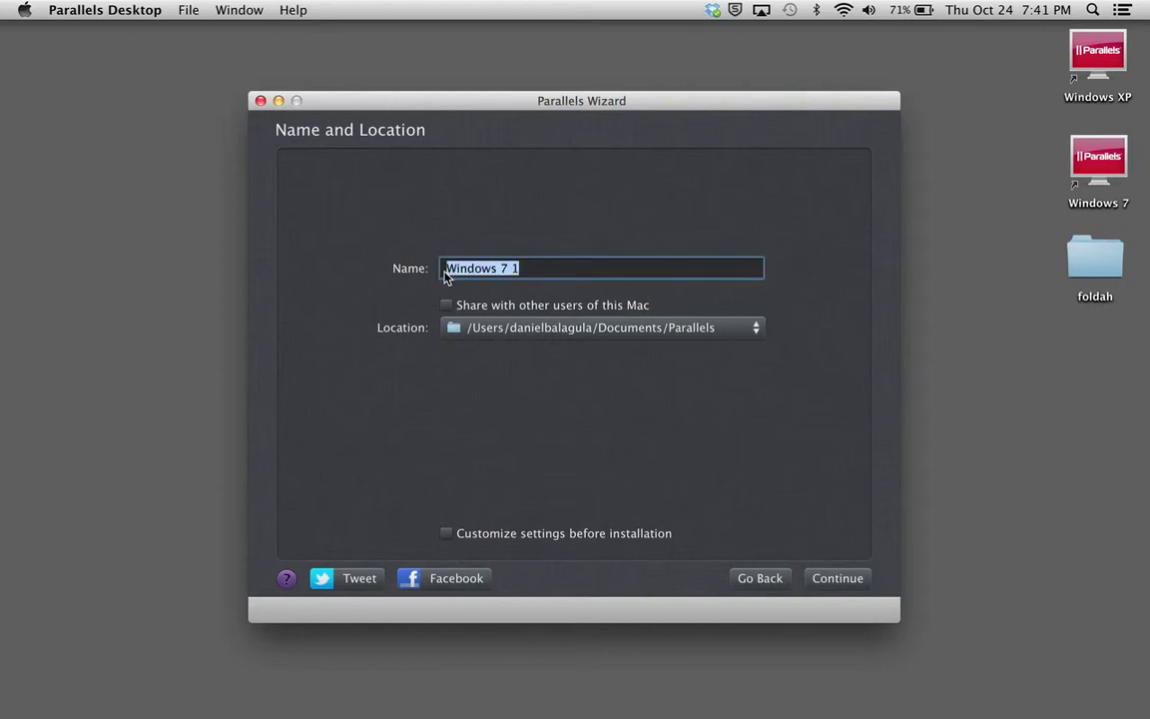
click(530, 268)
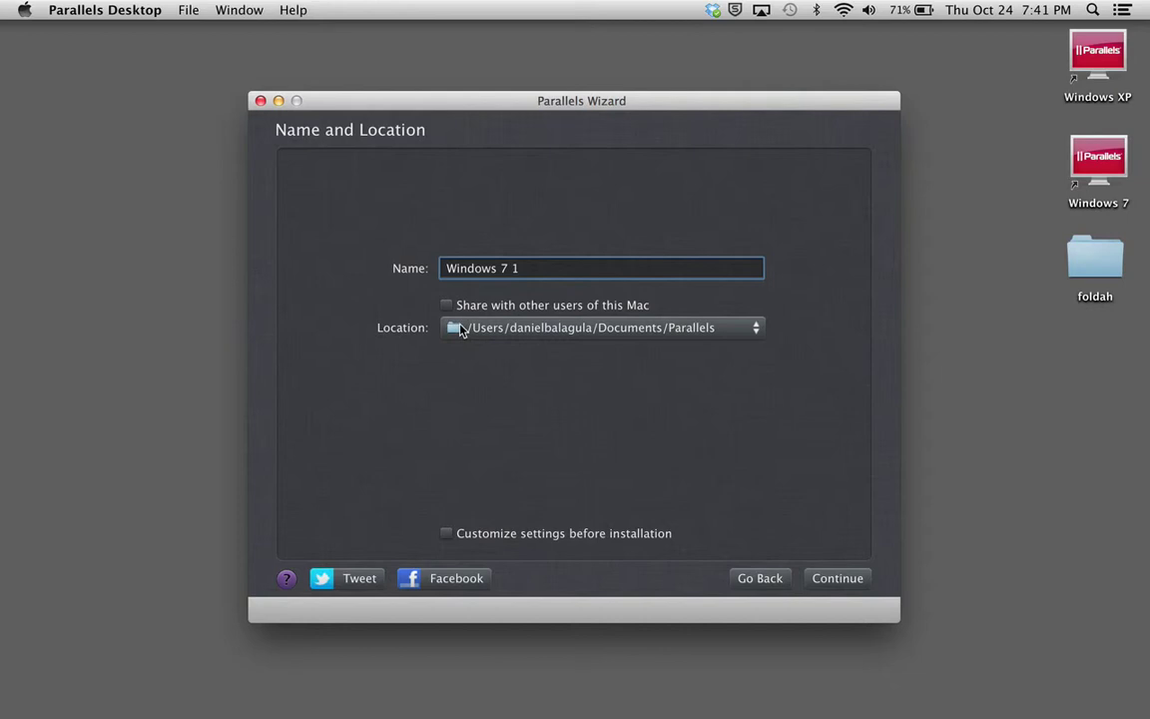
click(461, 331)
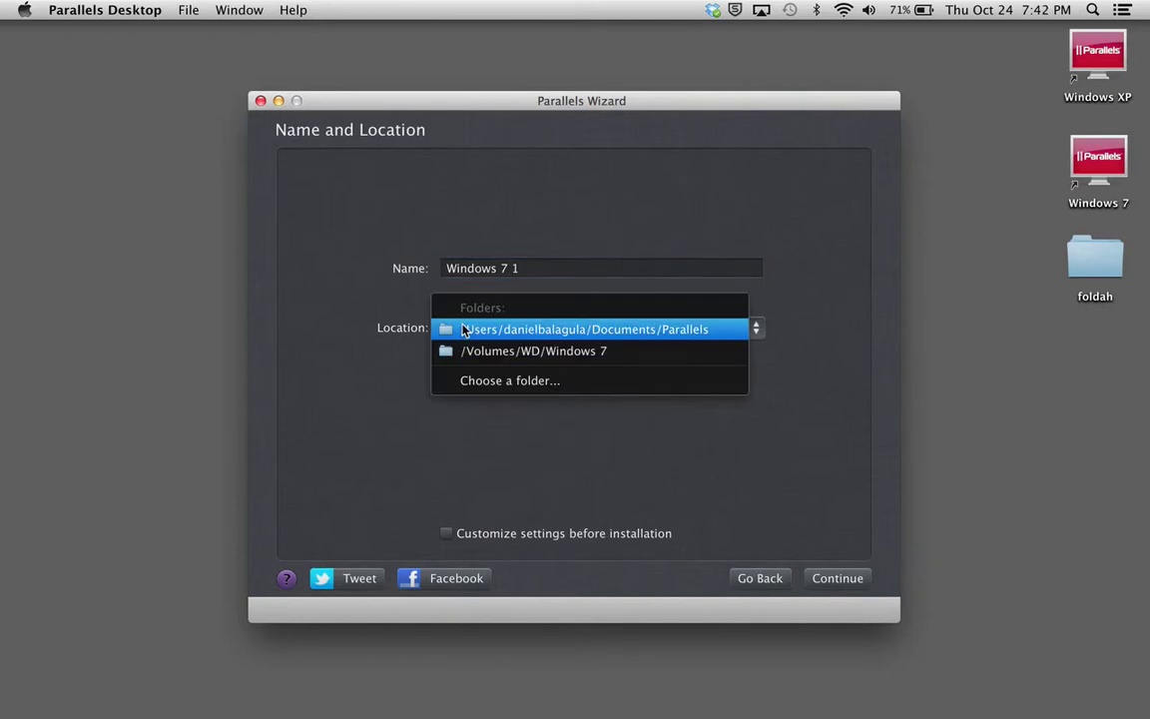
click(495, 380)
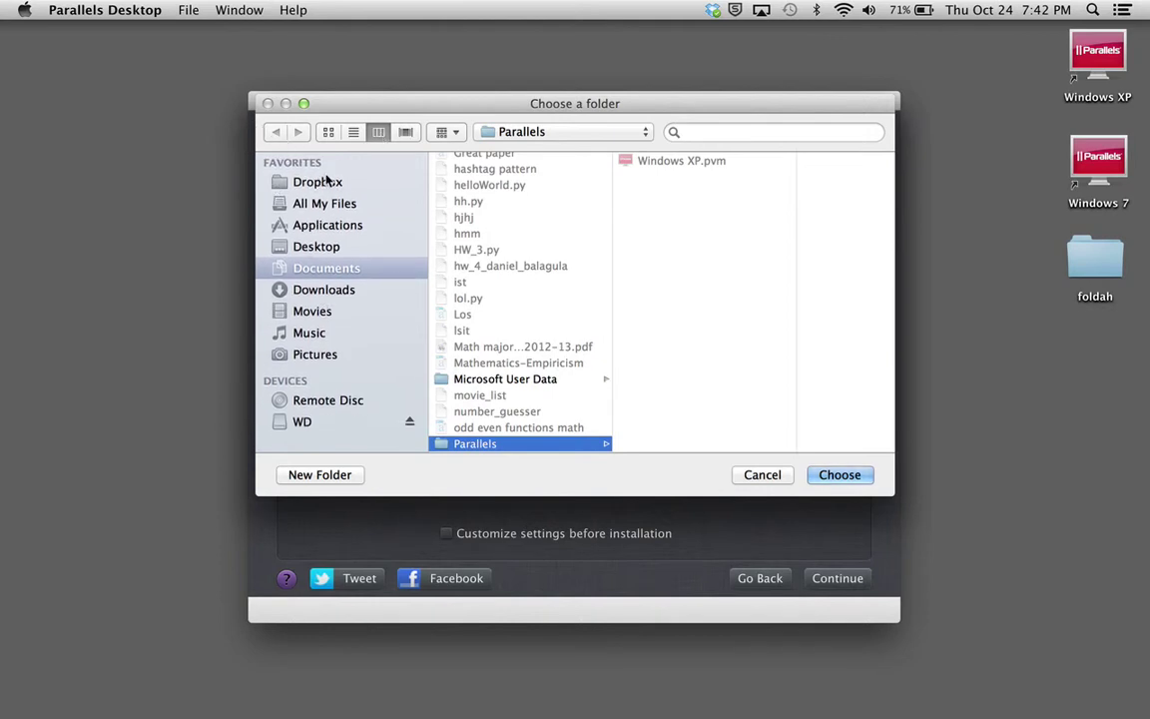
click(302, 420)
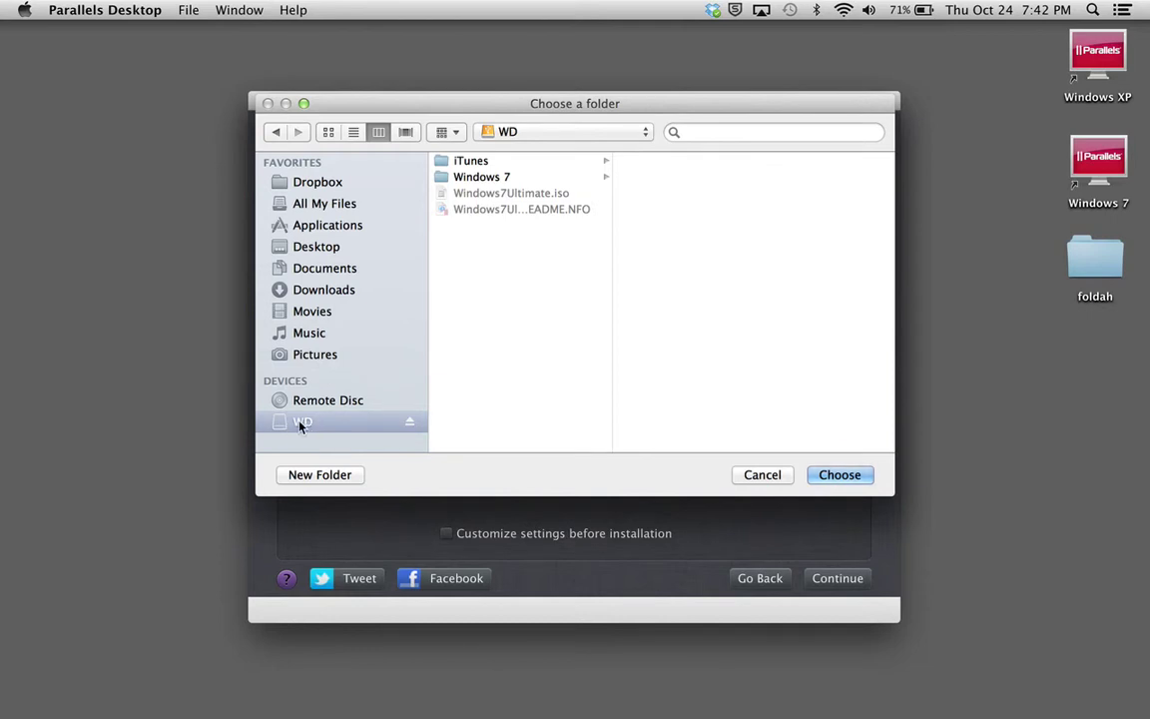
click(487, 178)
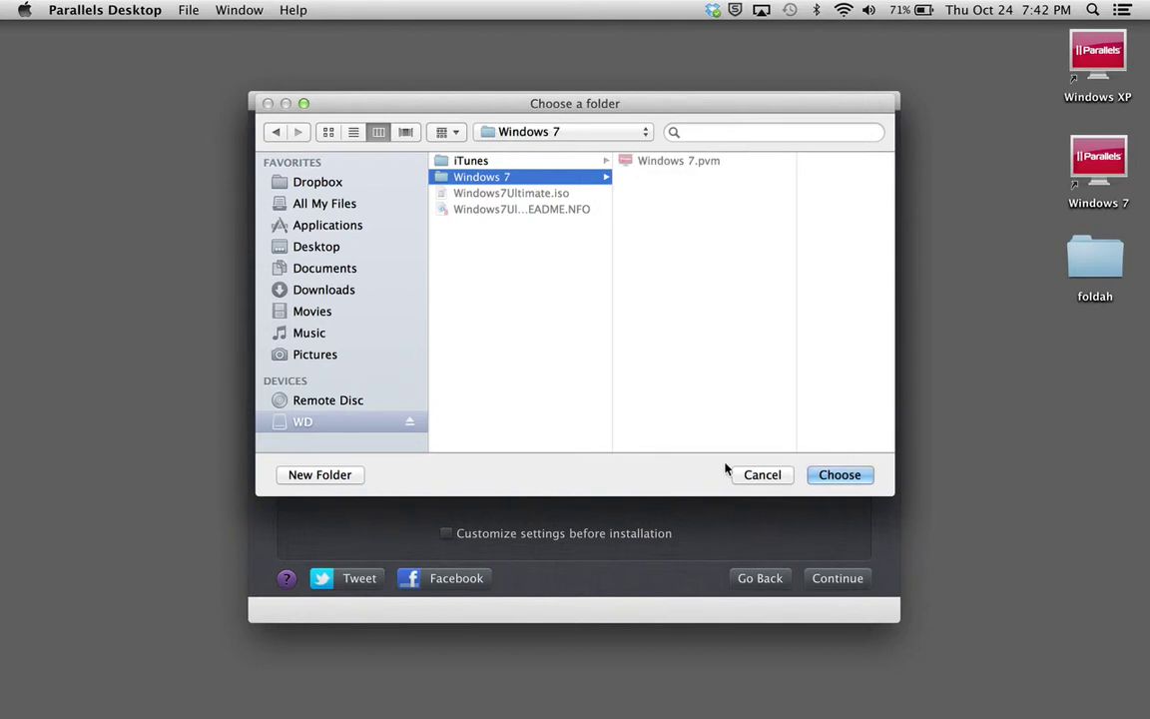
click(761, 476)
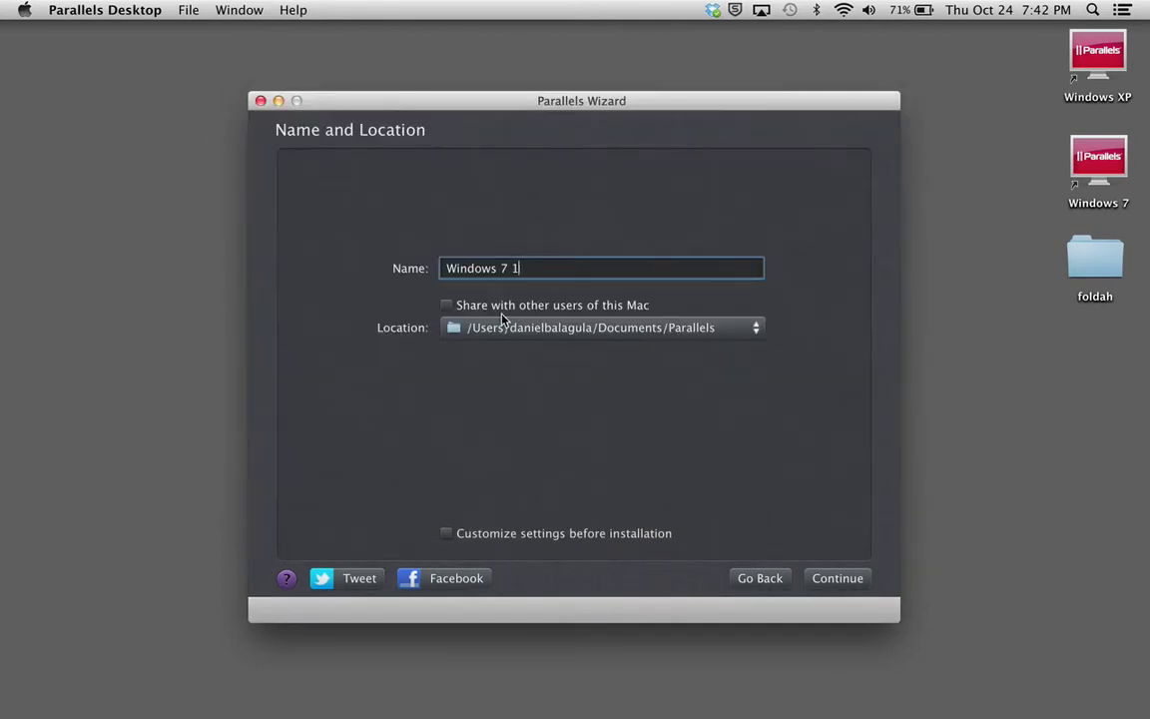
- Continue to virtual machine creation, cancel it at the disk space prompt, and close the Parallels Wizard
click(838, 579)
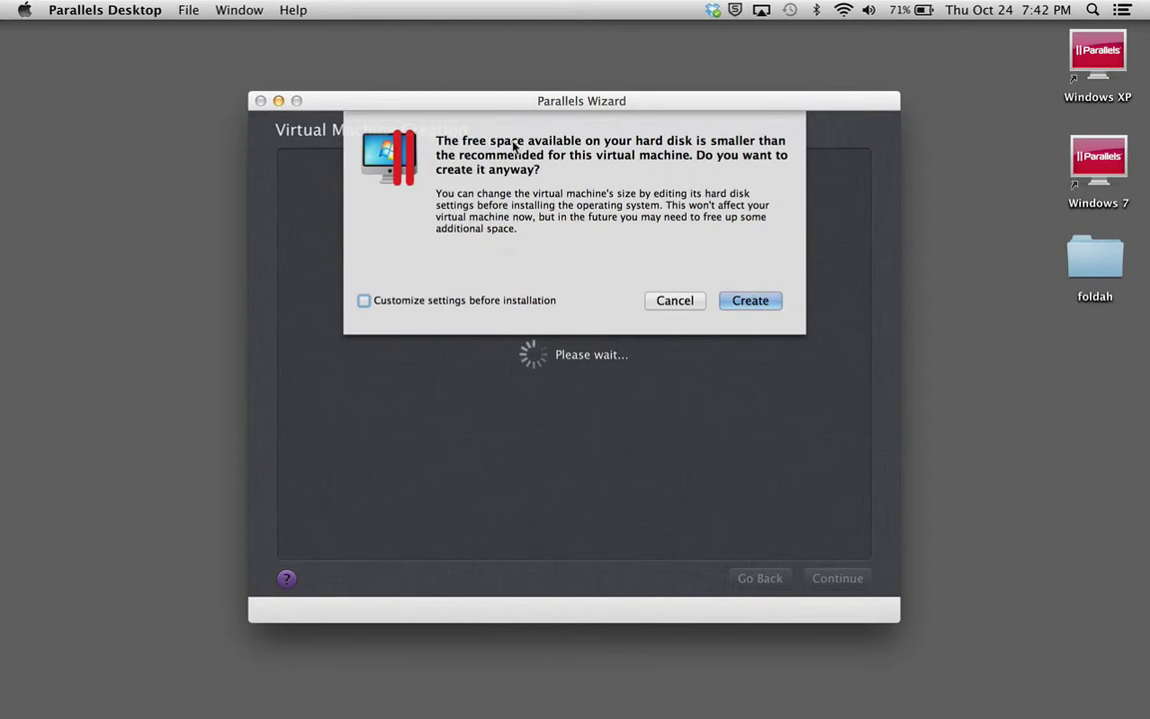
click(675, 300)
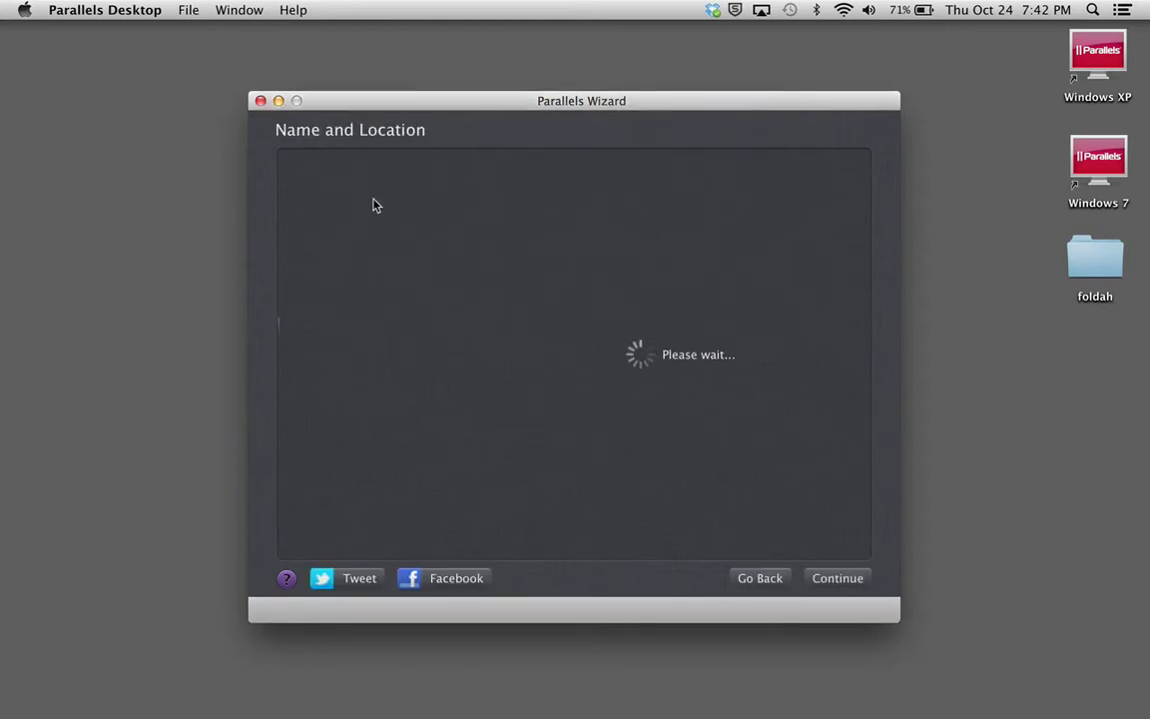
click(259, 102)
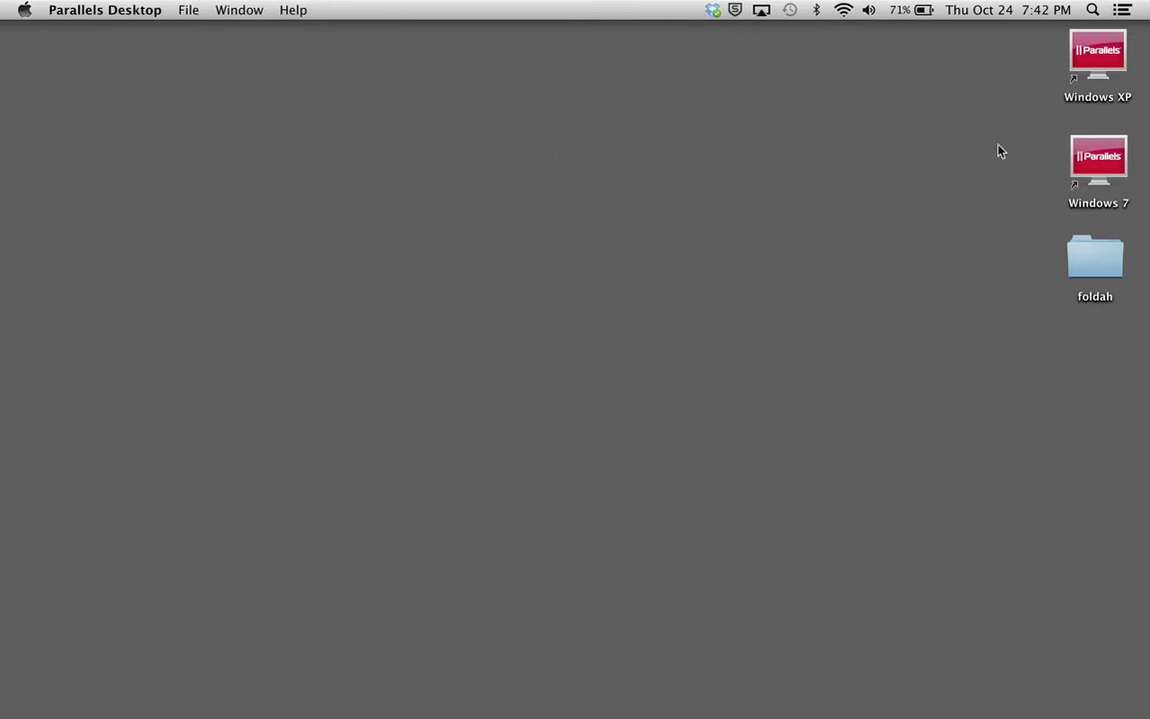
- Start the existing Windows 7 virtual machine from the Mac desktop and open thepiratebay.sx in its Chrome browser
double_click(1083, 157)
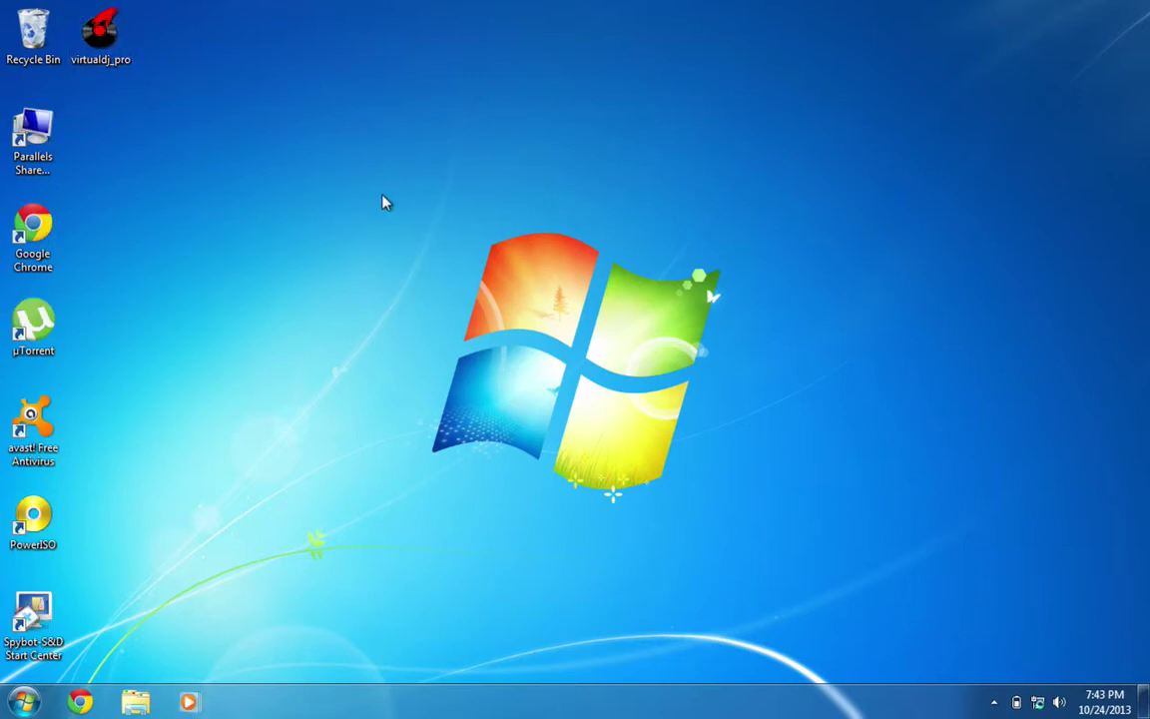
click(45, 318)
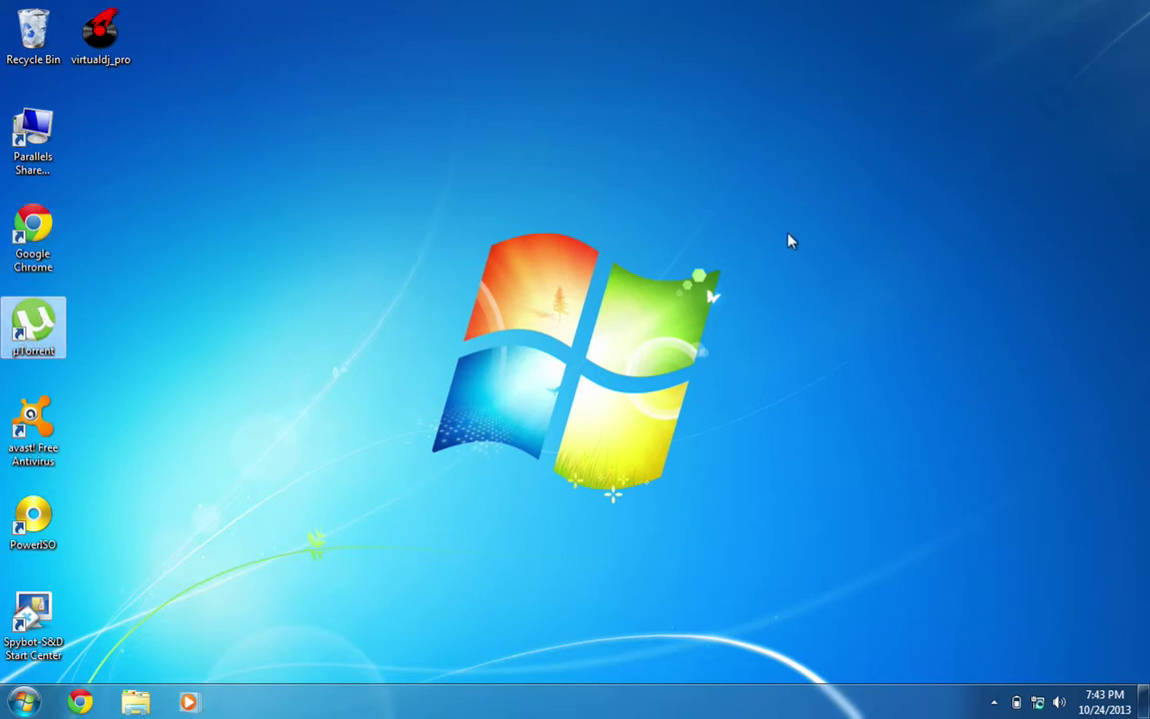
click(80, 703)
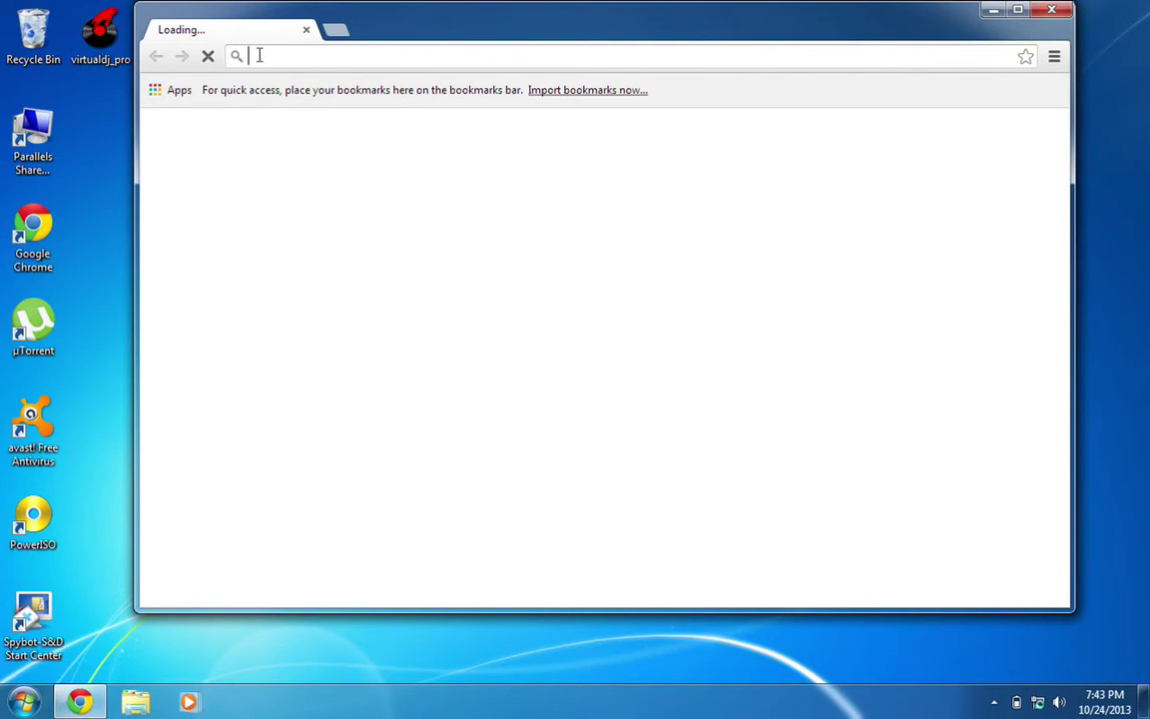
text(the)
key(Return)
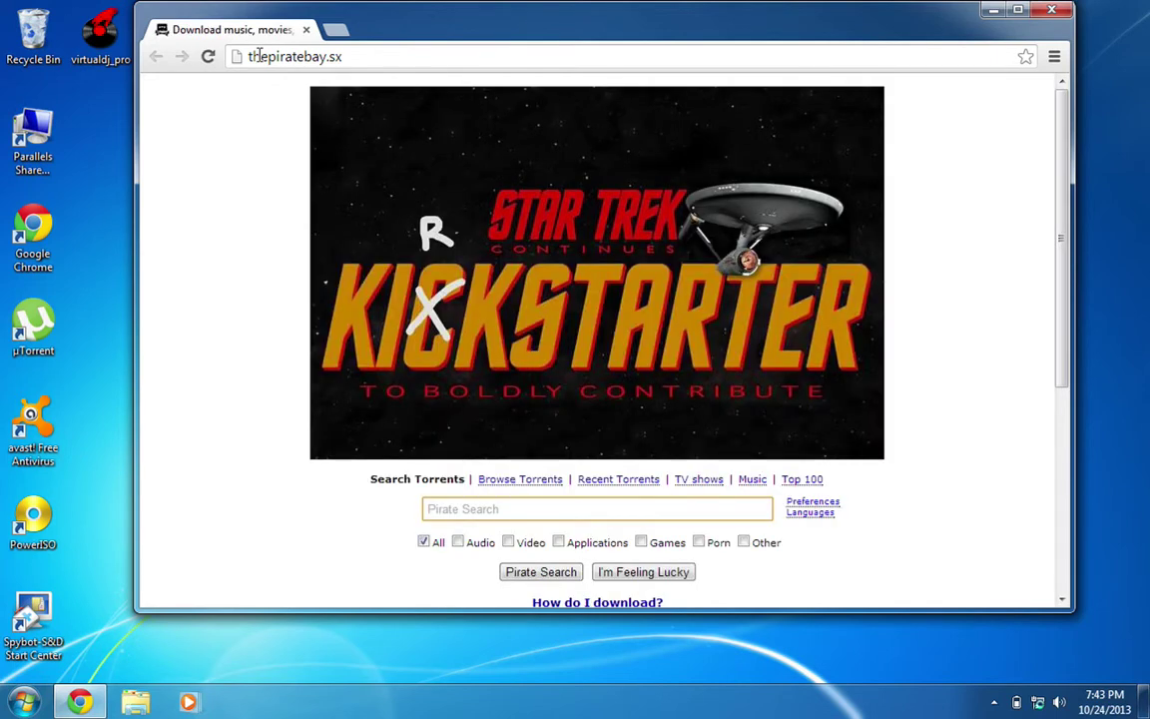
- Search the torrent site for "windows 7 activator", sort the results by seeders, and close the pop-up window
text(wind)
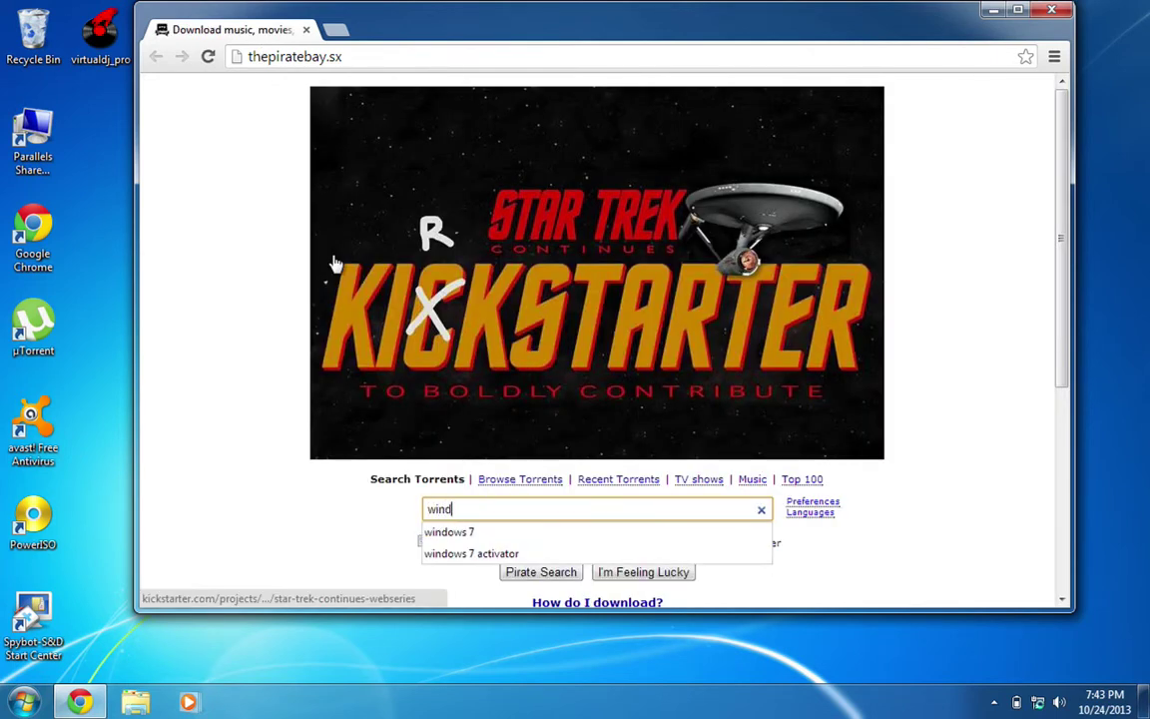
text(ows 7)
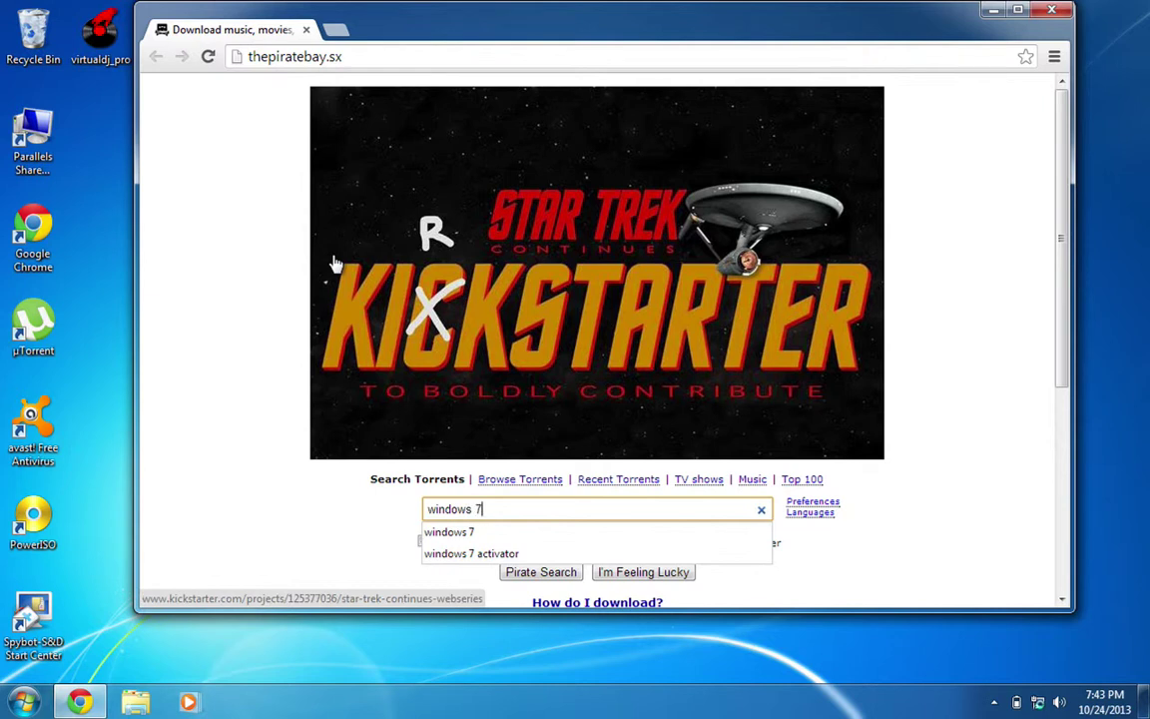
text( acti)
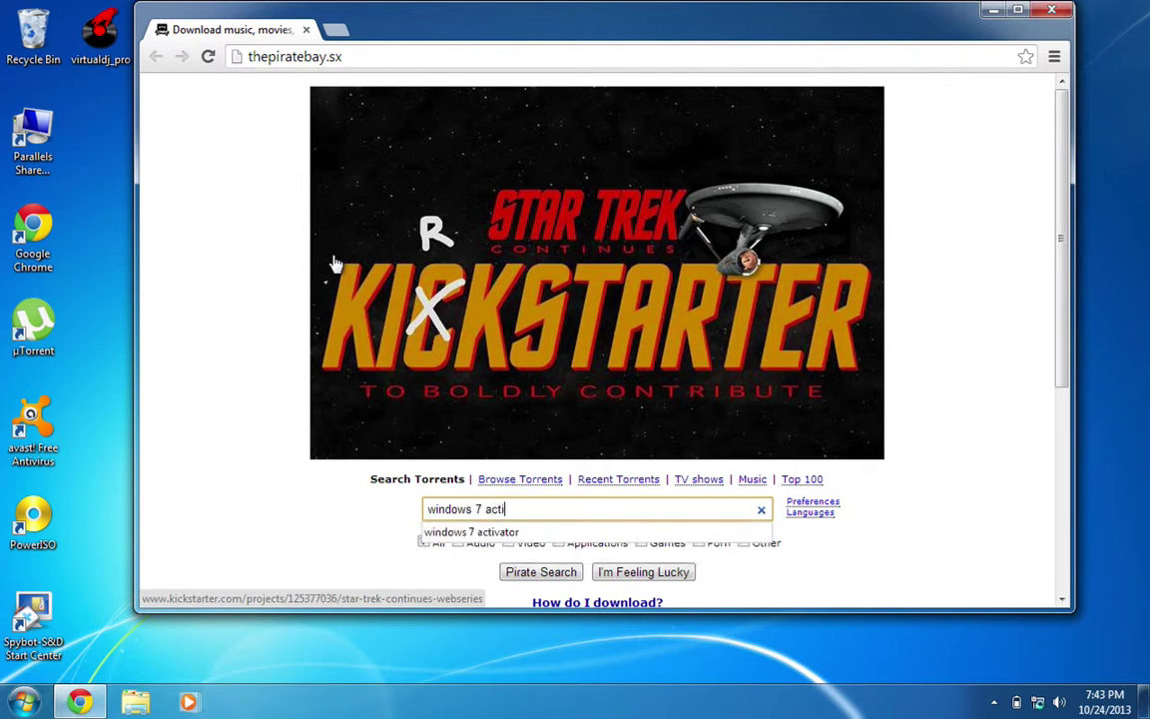
click(424, 532)
click(547, 583)
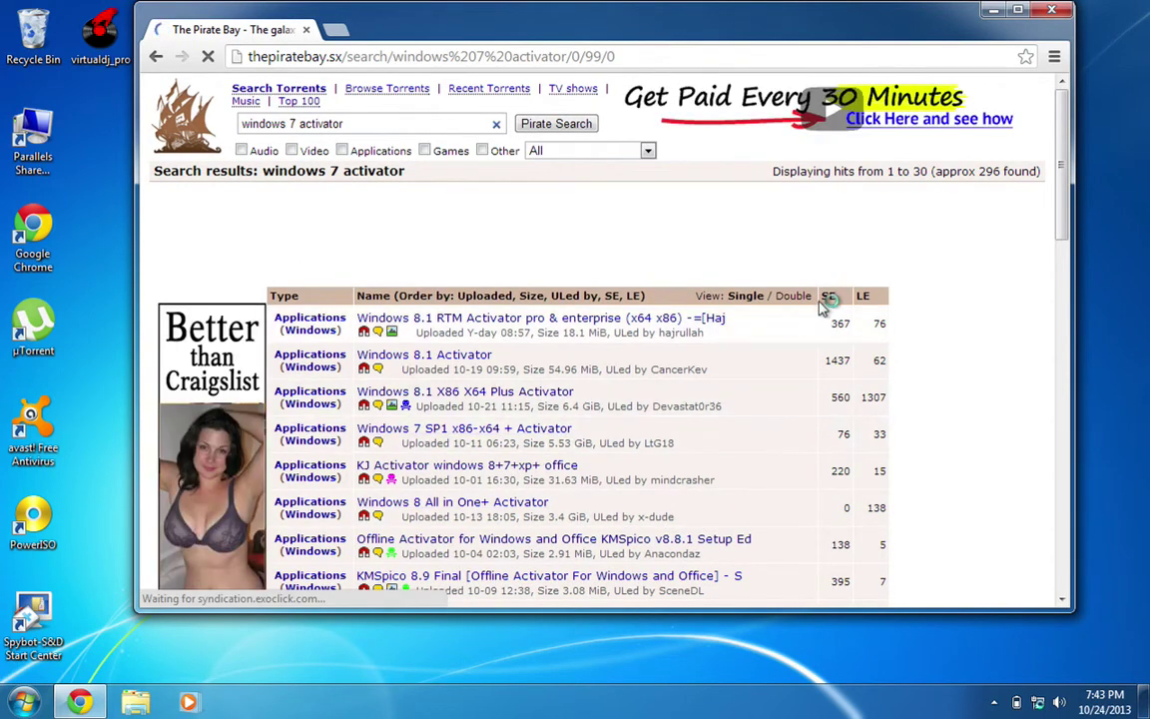
click(828, 297)
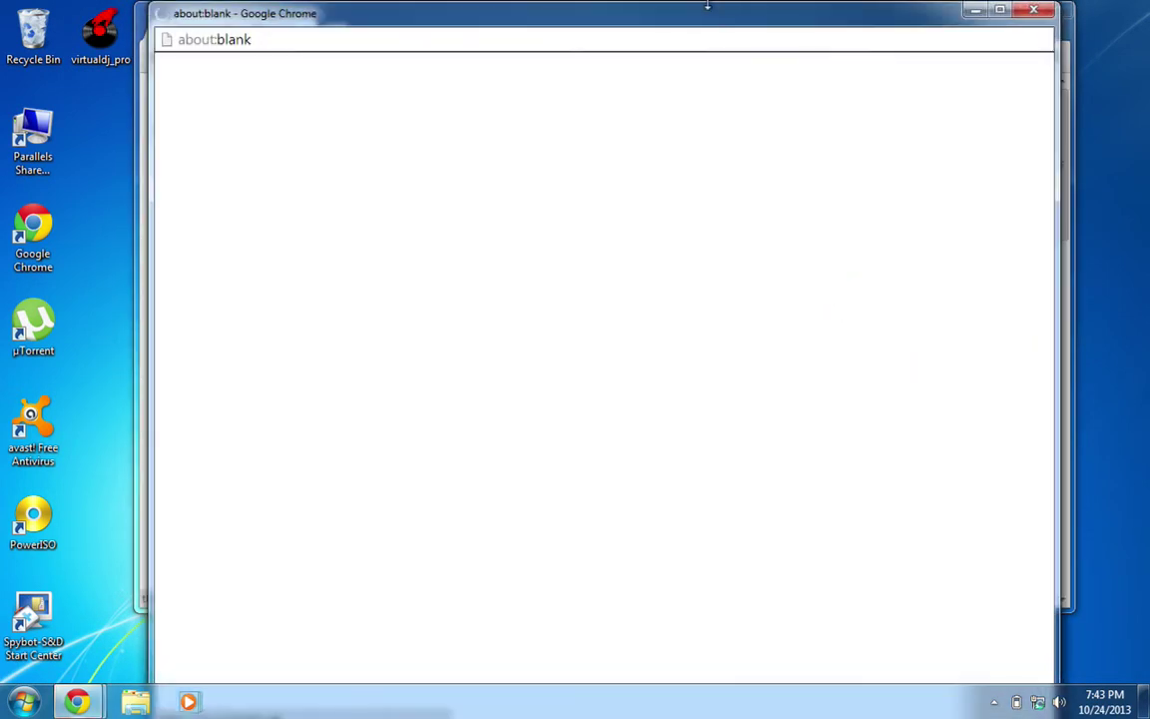
click(1036, 11)
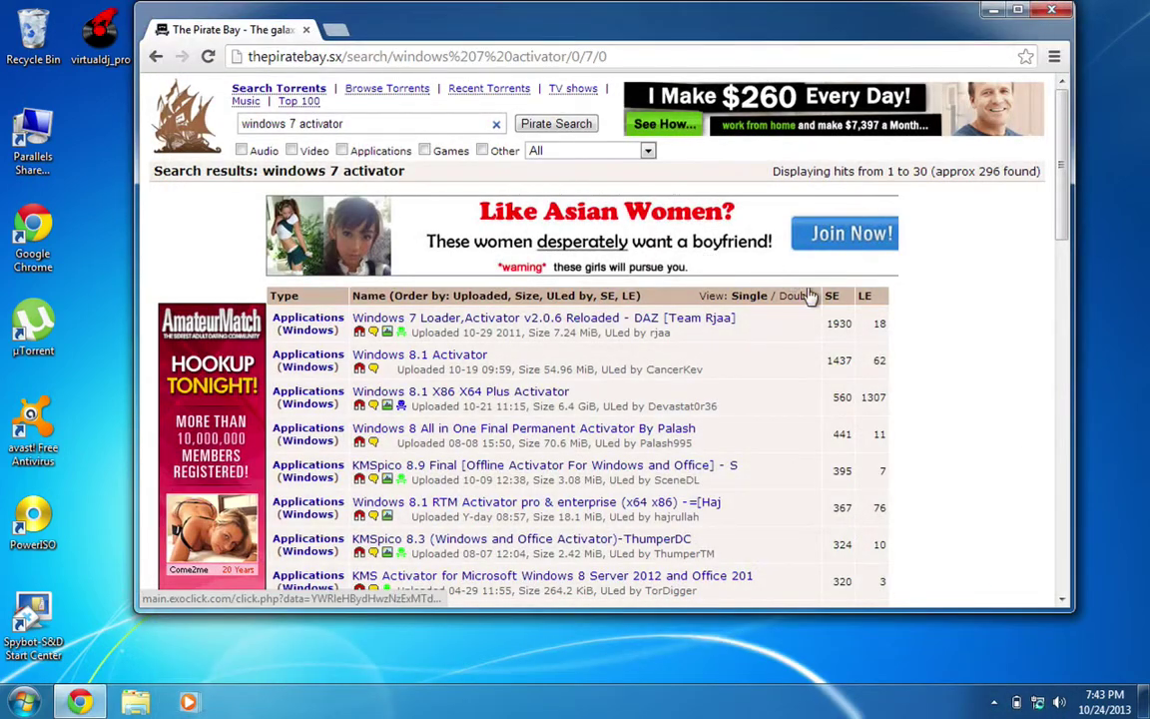
- Send the Windows 7 Loader,Activator v2.0.6 Reloaded torrent to µTorrent, decline loading its trackers, and close Chrome
click(579, 319)
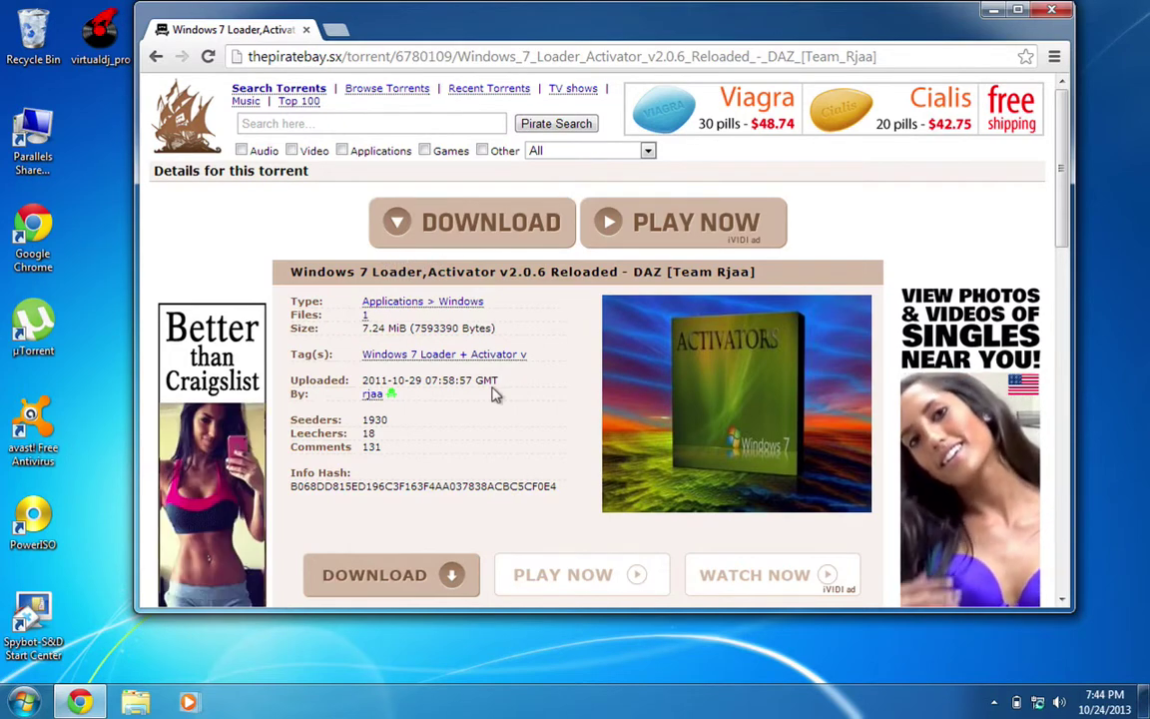
scroll(494, 394, down, 5)
scroll(329, 285, up, 2)
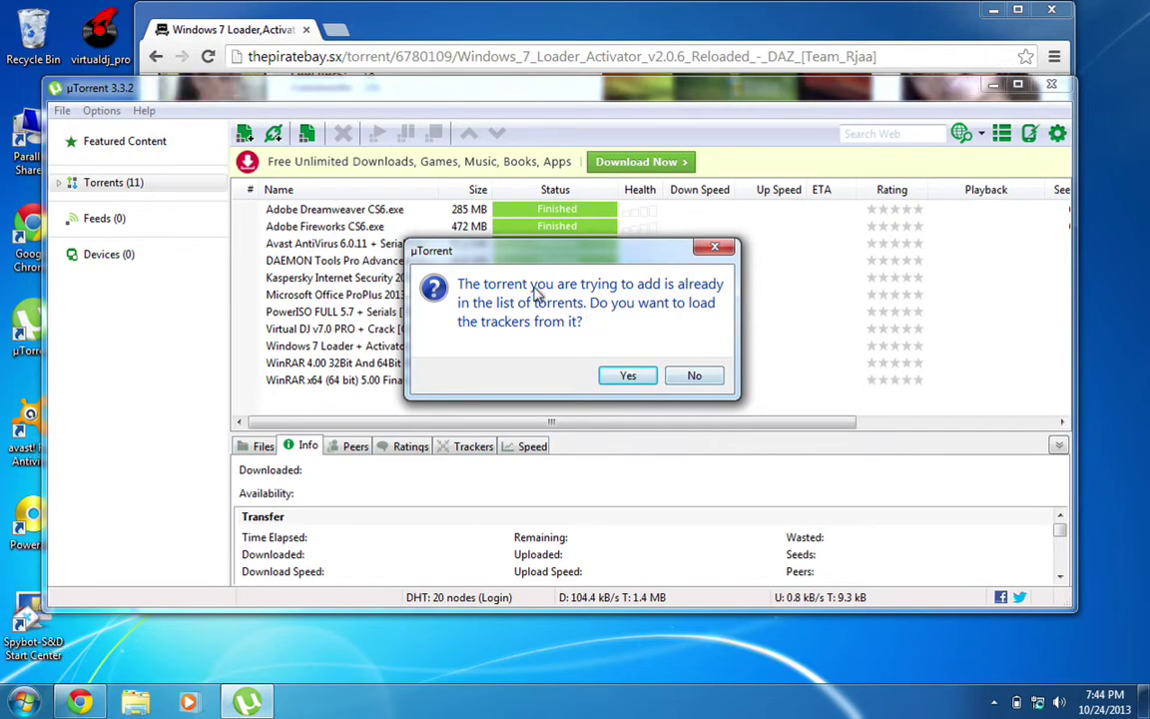
click(694, 375)
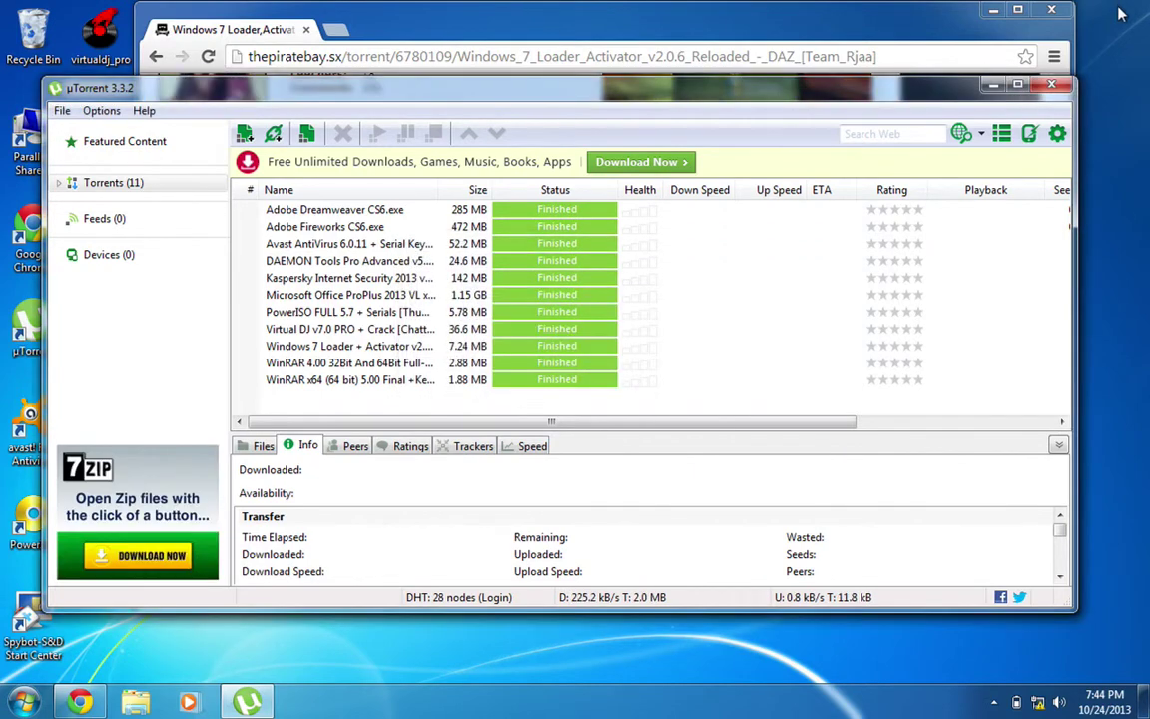
click(1051, 9)
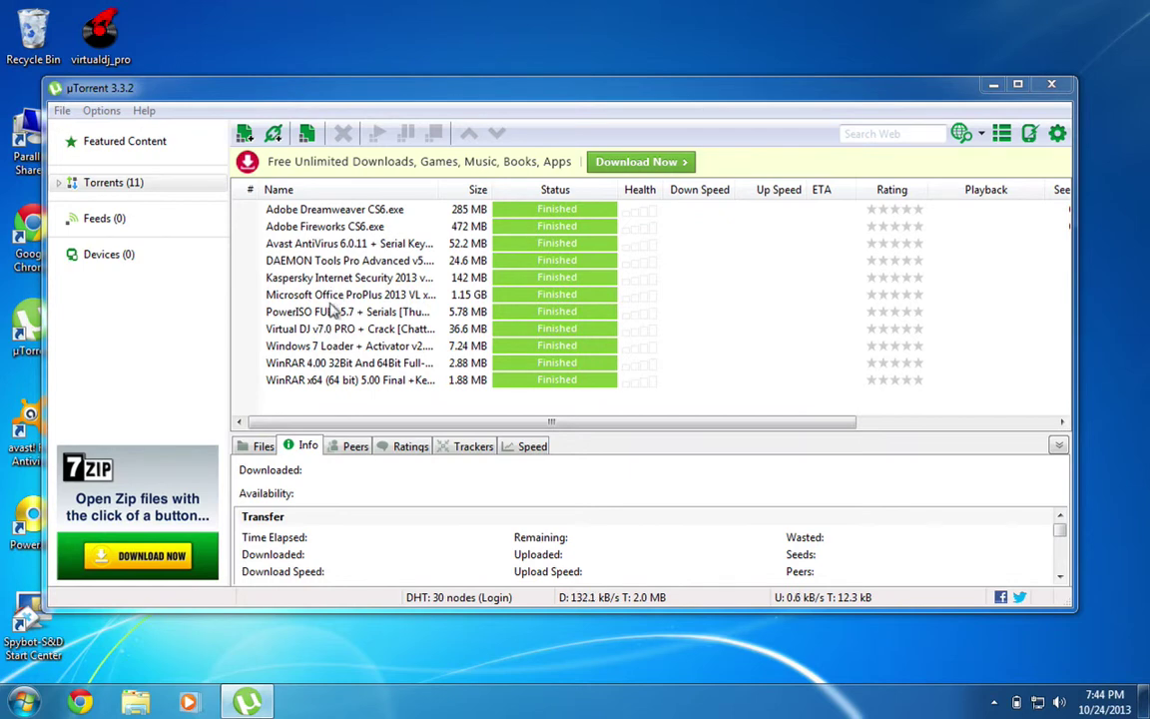
- Show the finished Windows 7 Loader + Activator download in the Downloads folder, restore the folder window's size, and minimize µTorrent
double_click(304, 345)
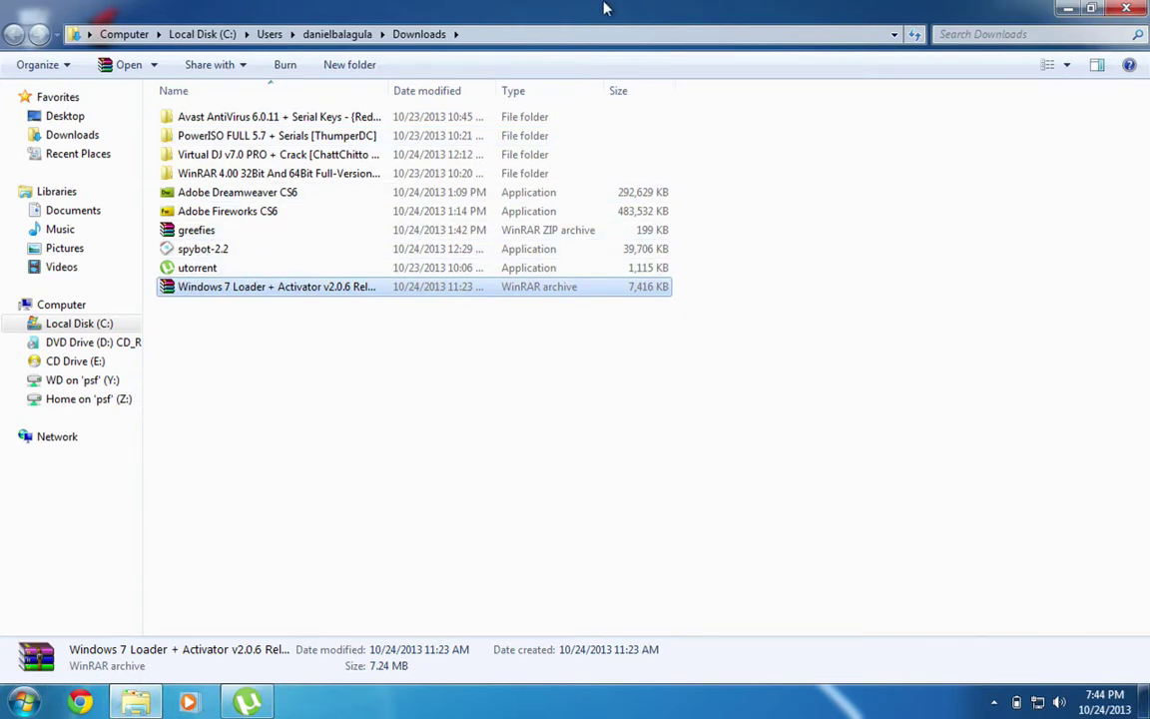
mouse_move(1135, 8)
click(1099, 10)
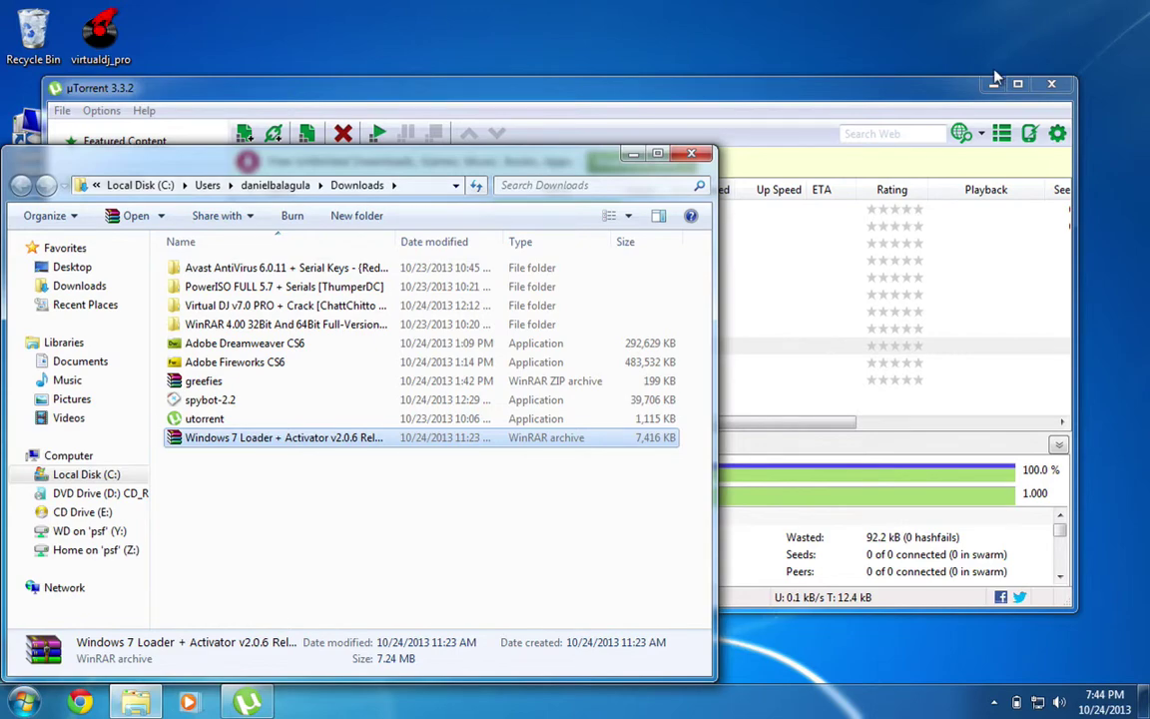
click(994, 83)
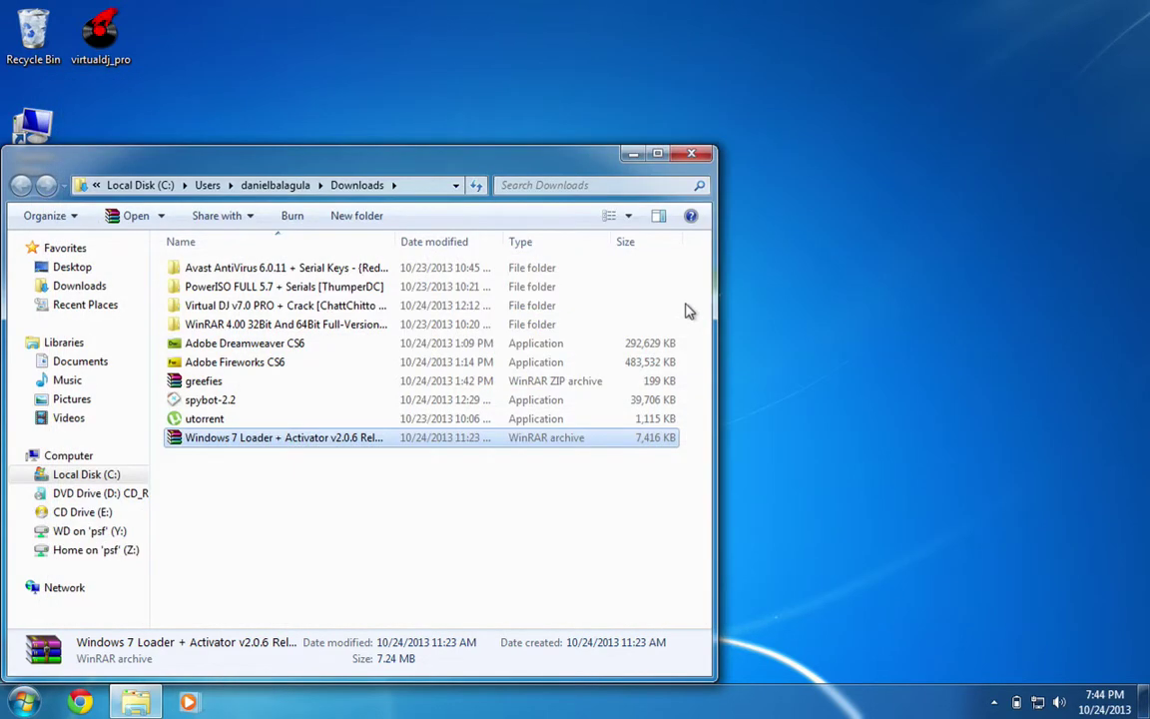
- Extract the Windows 7 Loader folder from its WinRAR archive to the Desktop and close the archive and Downloads windows
double_click(292, 445)
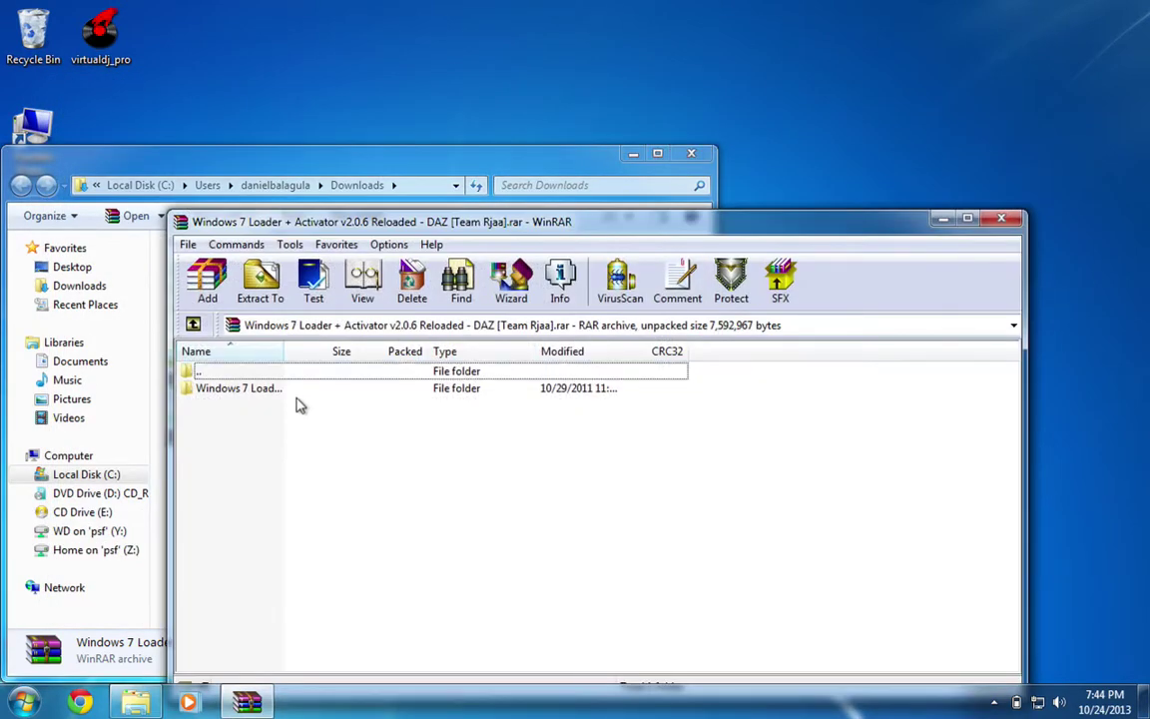
click(295, 391)
click(275, 288)
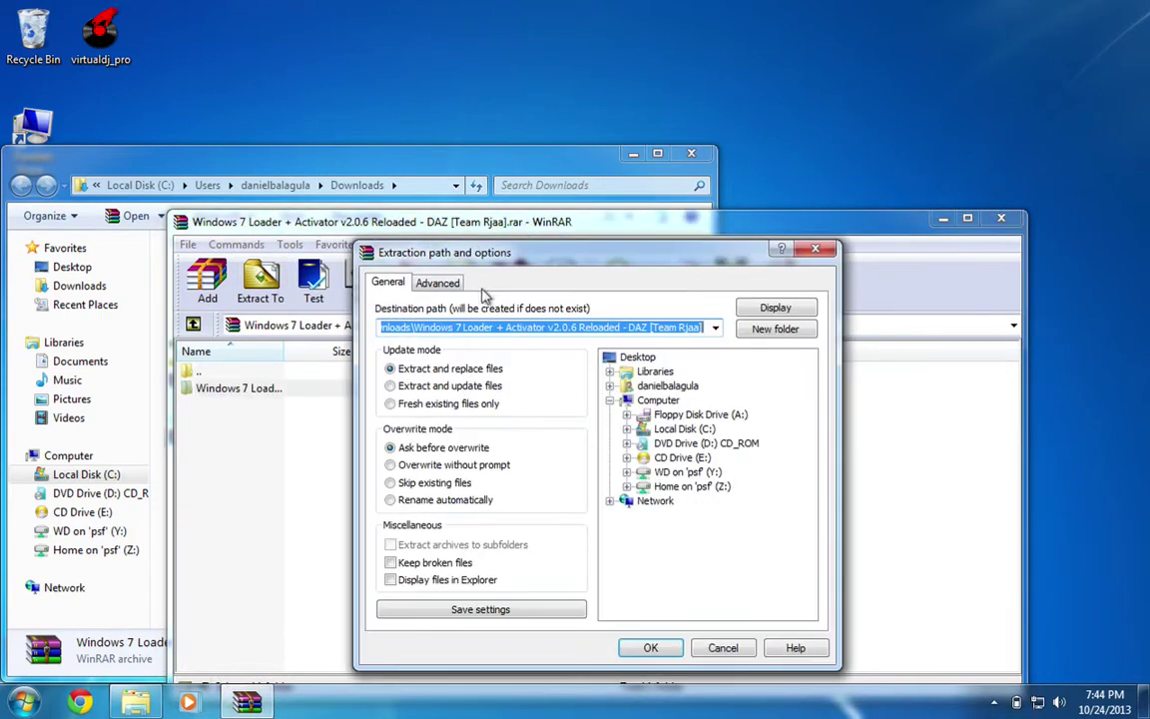
click(621, 367)
key(Return)
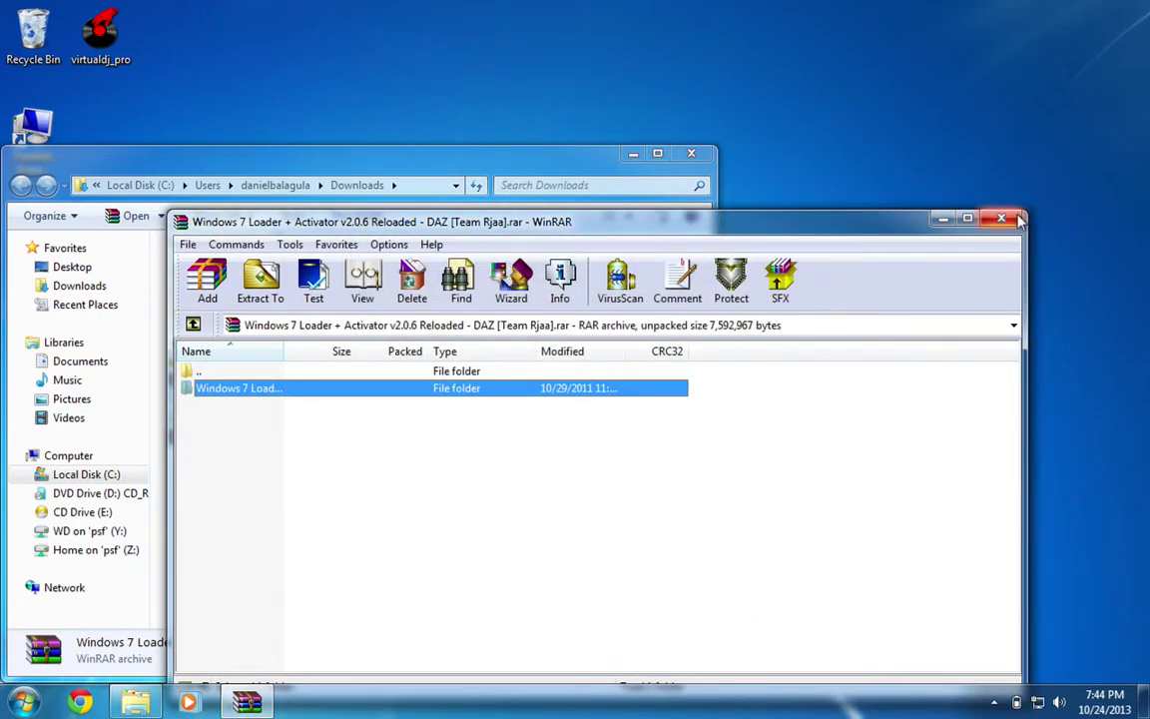
click(1016, 218)
click(691, 152)
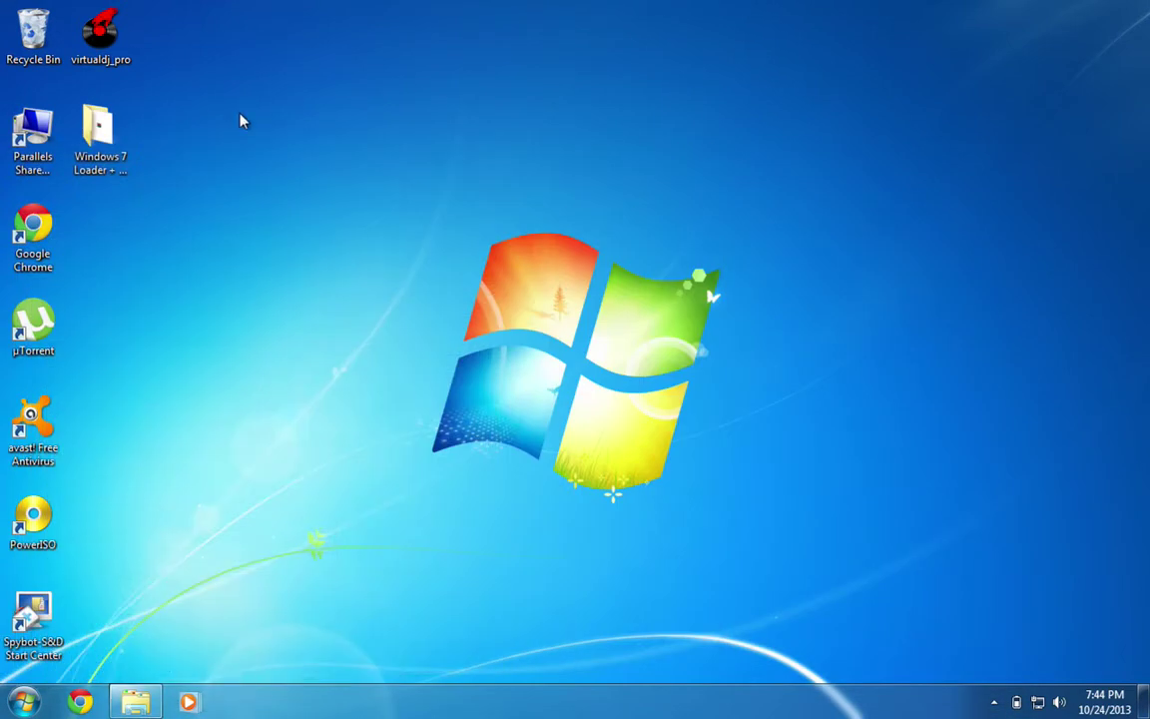
- Extract the folder inside the Windows.7.Loader.v2.0.6 Reloaded archive to the Desktop, close the archive, and minimize the folder window
double_click(100, 148)
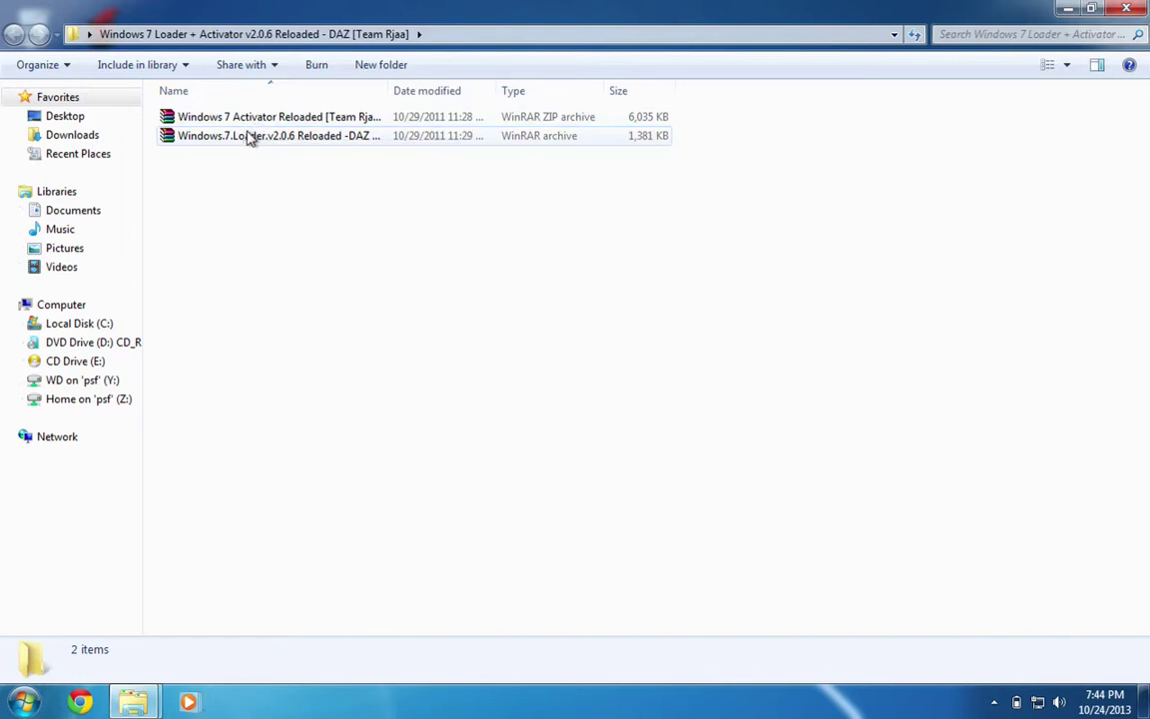
double_click(250, 137)
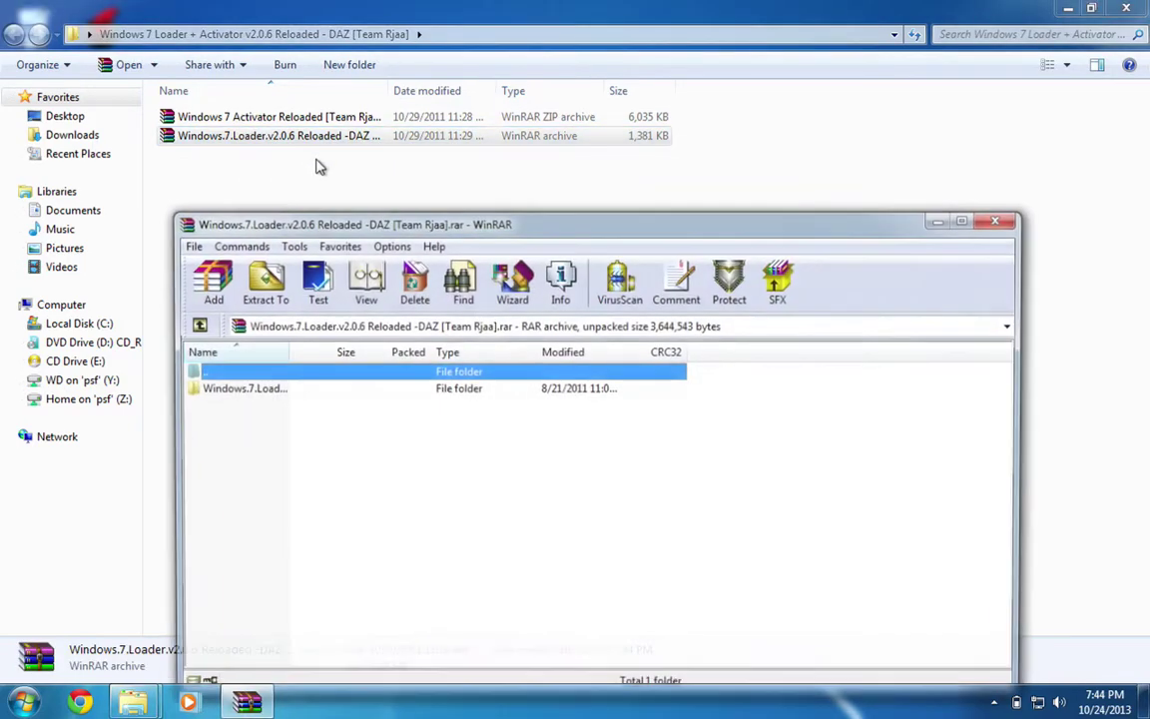
click(313, 388)
click(269, 292)
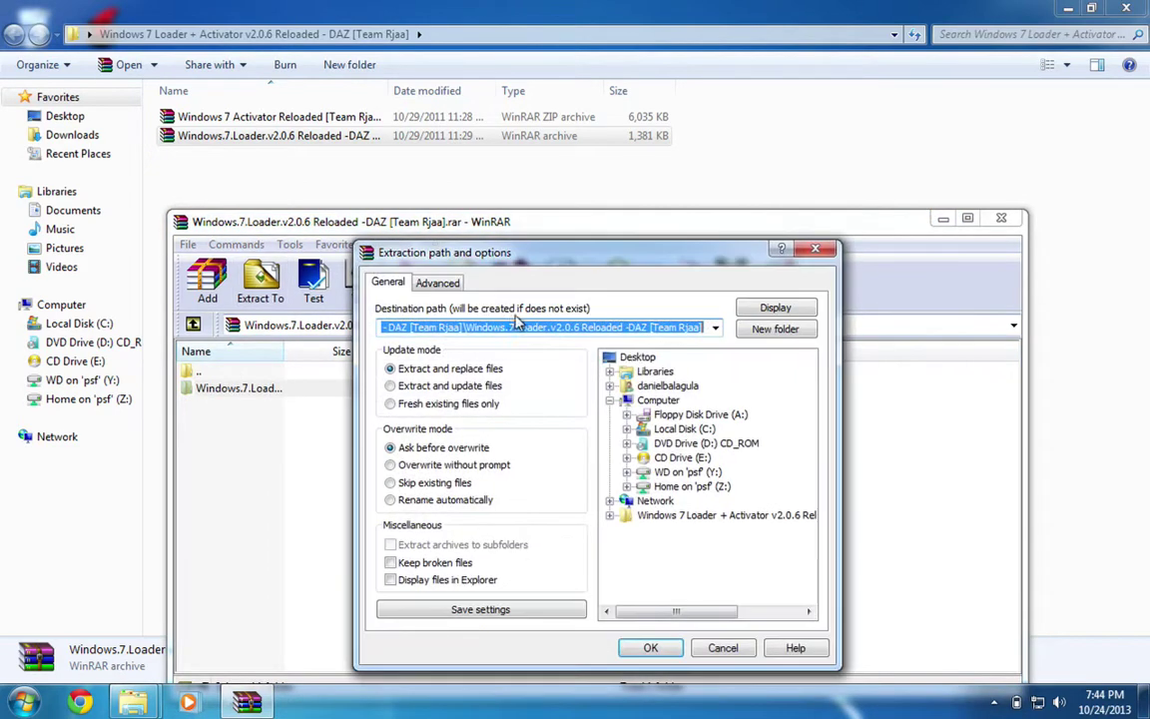
click(639, 357)
click(650, 648)
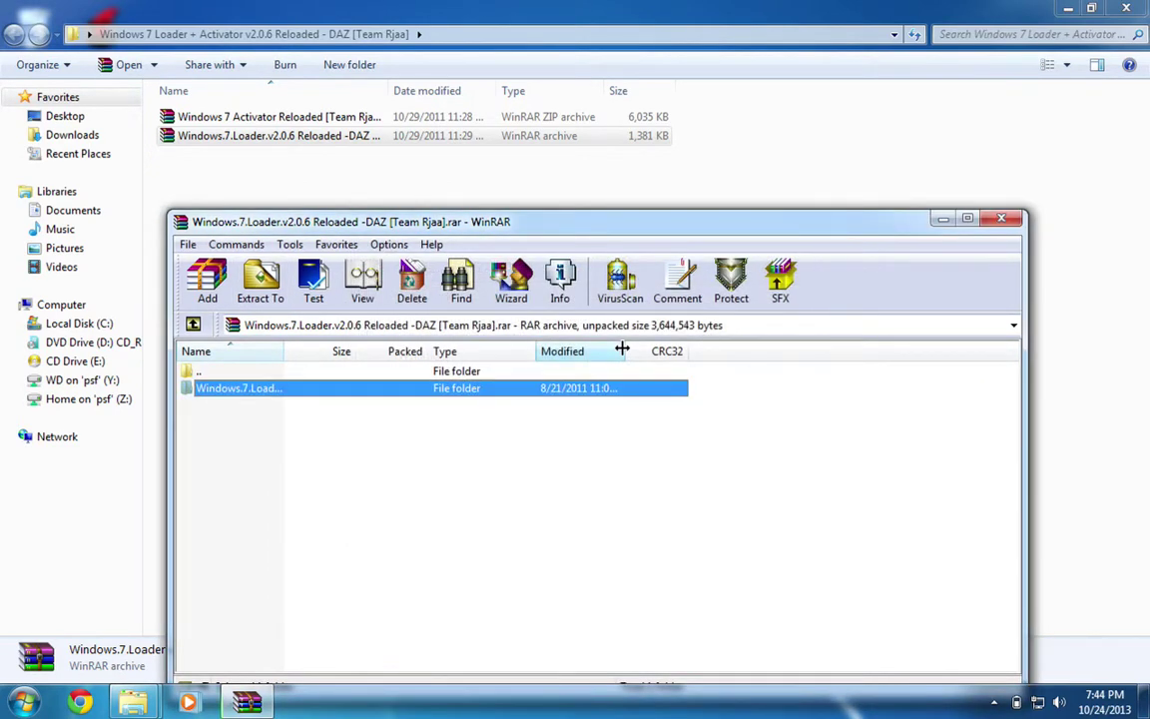
click(1002, 223)
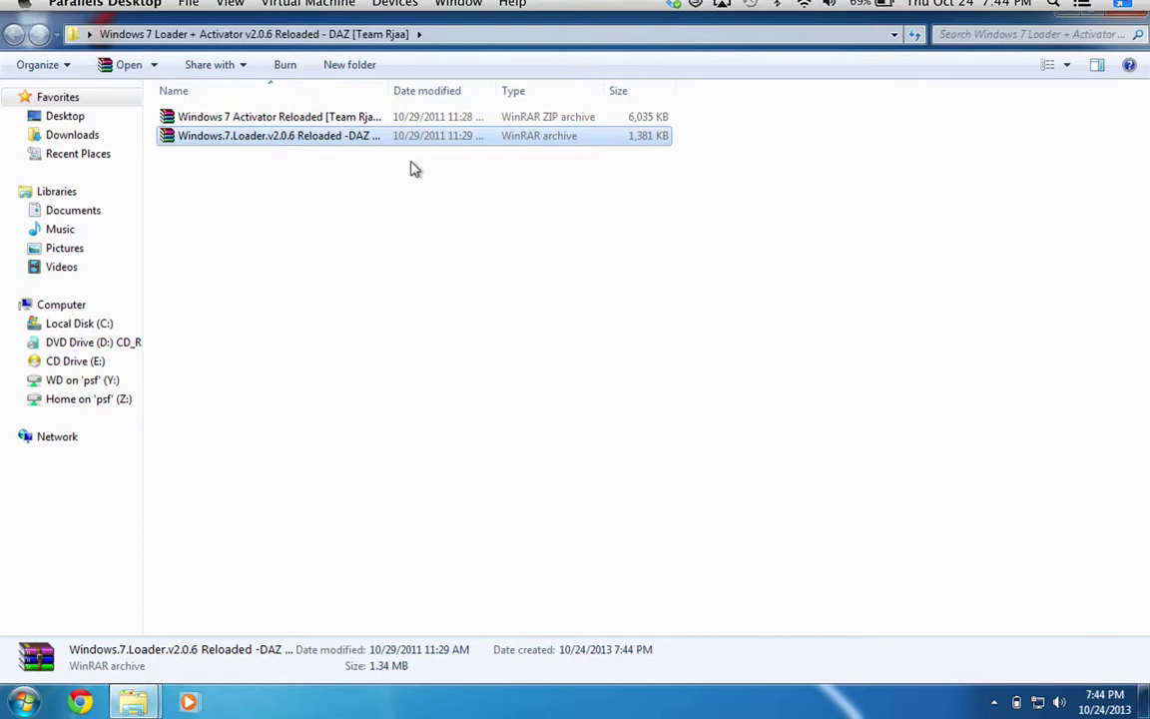
click(1067, 8)
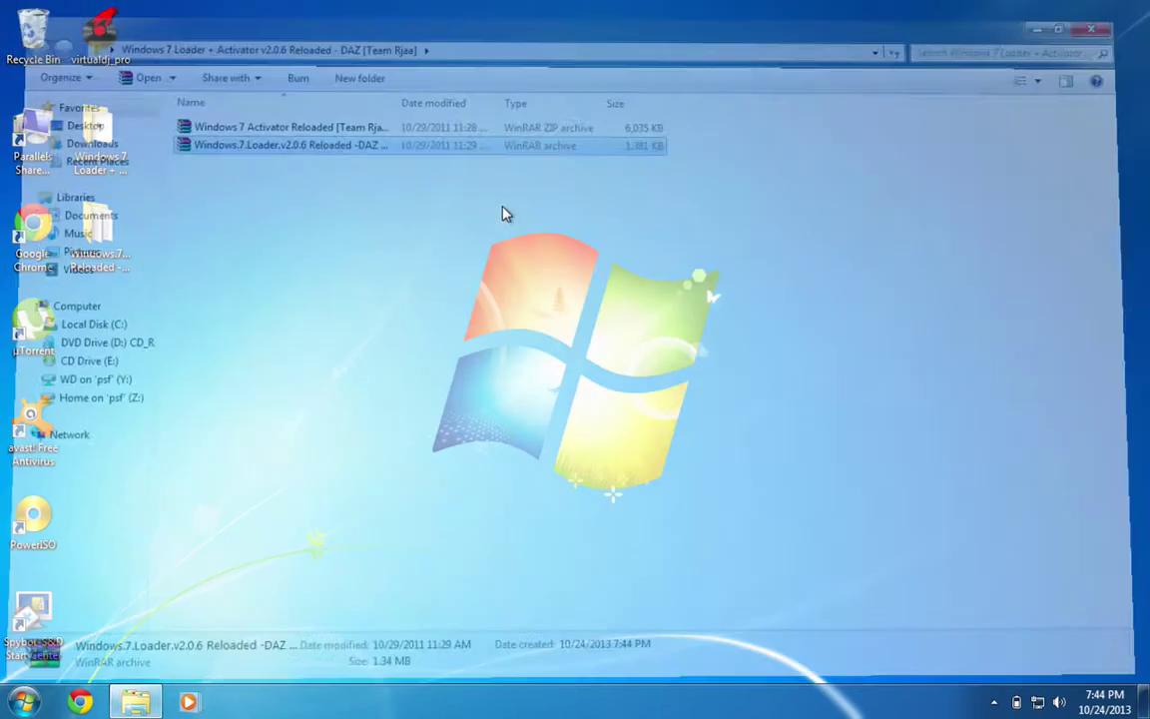
- Run Windows Loader from the extracted Windows.7.Loader.v2.0.6 folder and allow it to make changes to the computer
double_click(86, 253)
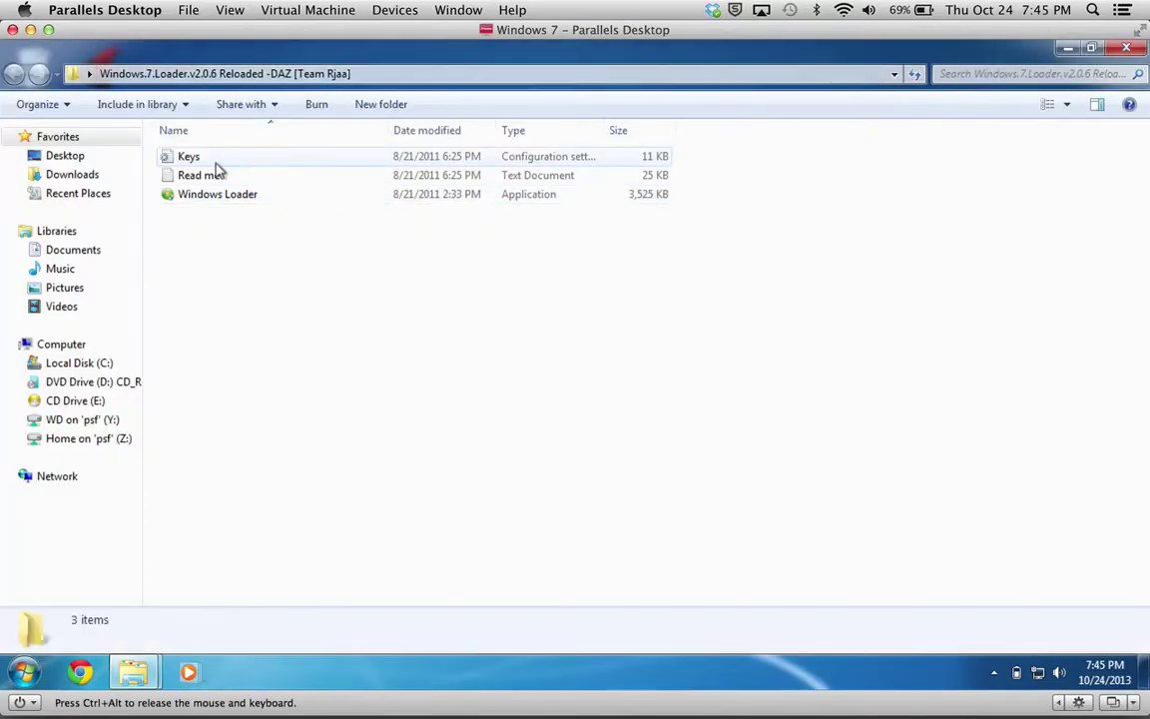
click(197, 203)
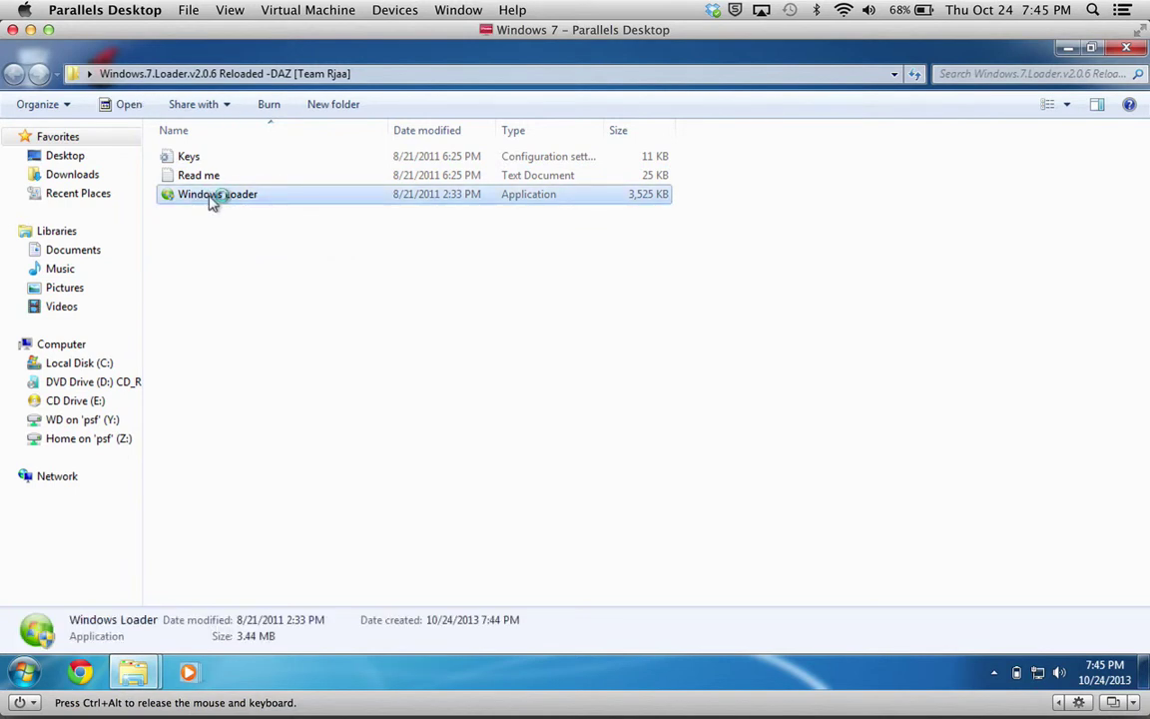
double_click(211, 198)
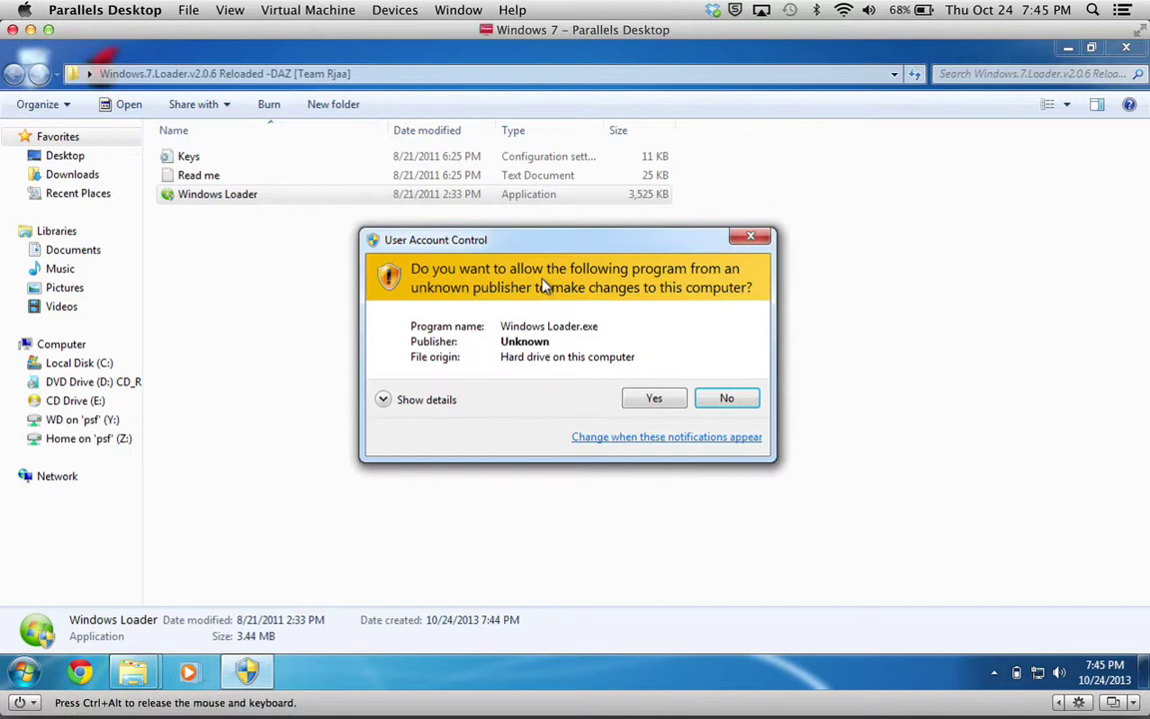
click(655, 401)
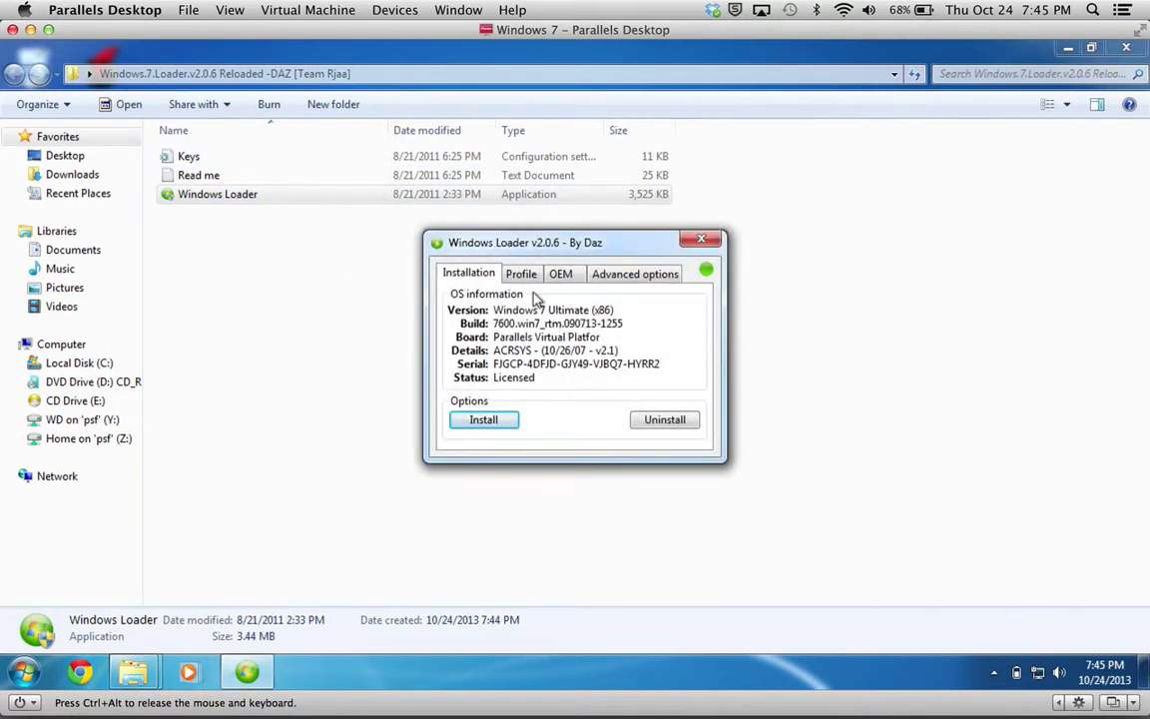
- Examine the SLIC, Certificate and Serial choices in Windows Loader's Profile settings without changing them
click(512, 281)
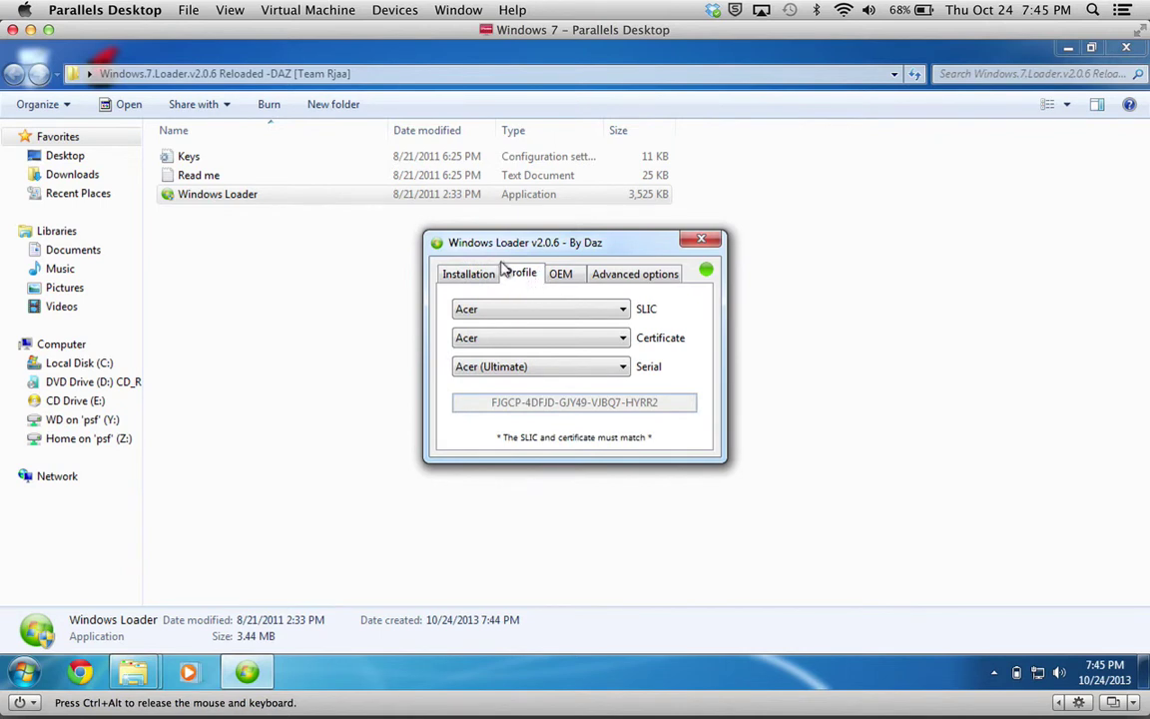
click(515, 317)
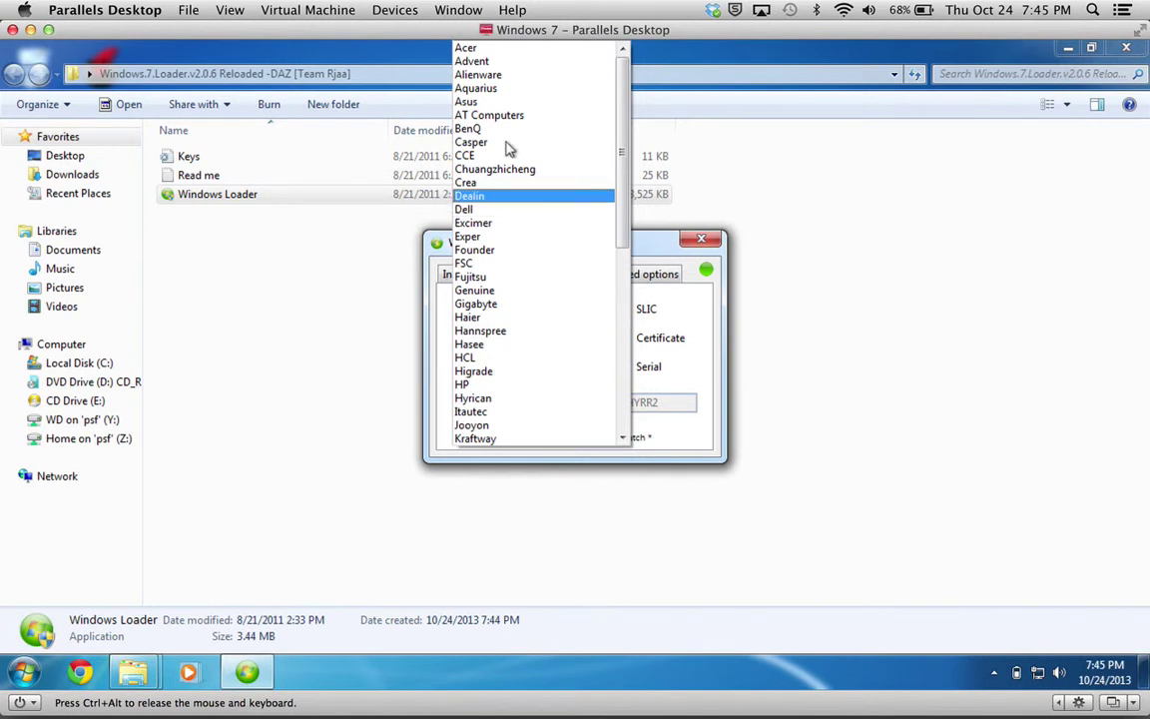
click(687, 327)
click(604, 345)
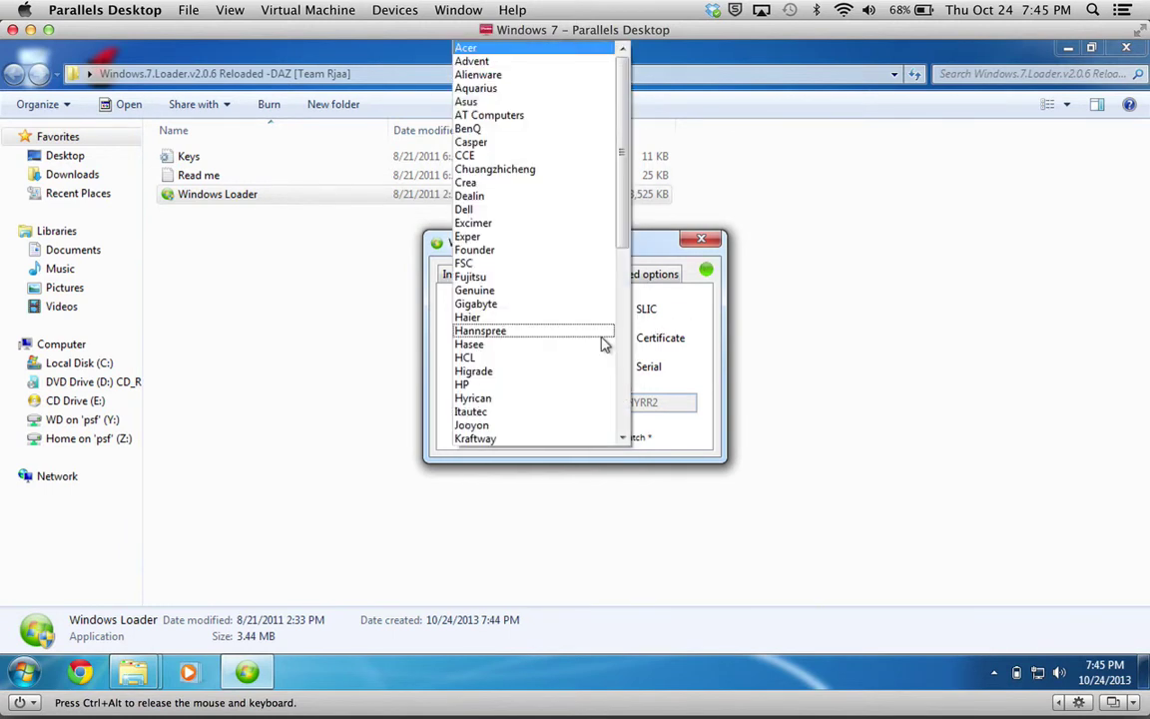
click(647, 292)
click(589, 369)
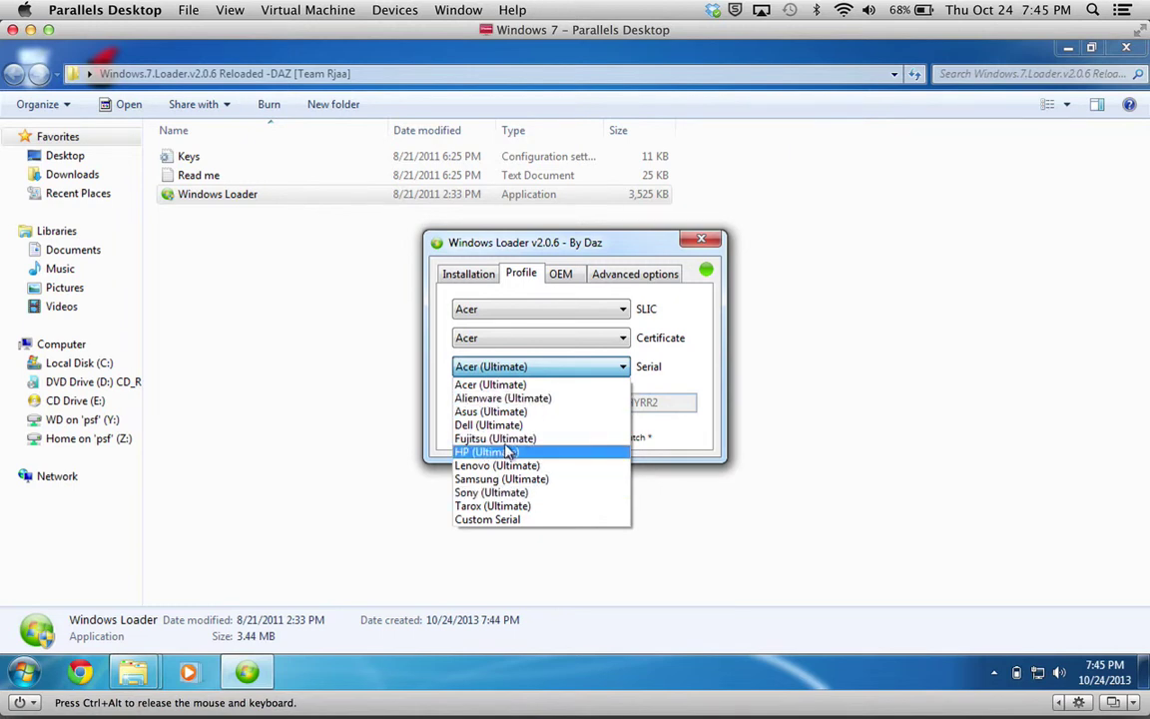
click(619, 297)
- Review Windows Loader's OEM, Profile and Installation pages, and close the loader and its folder window
click(561, 275)
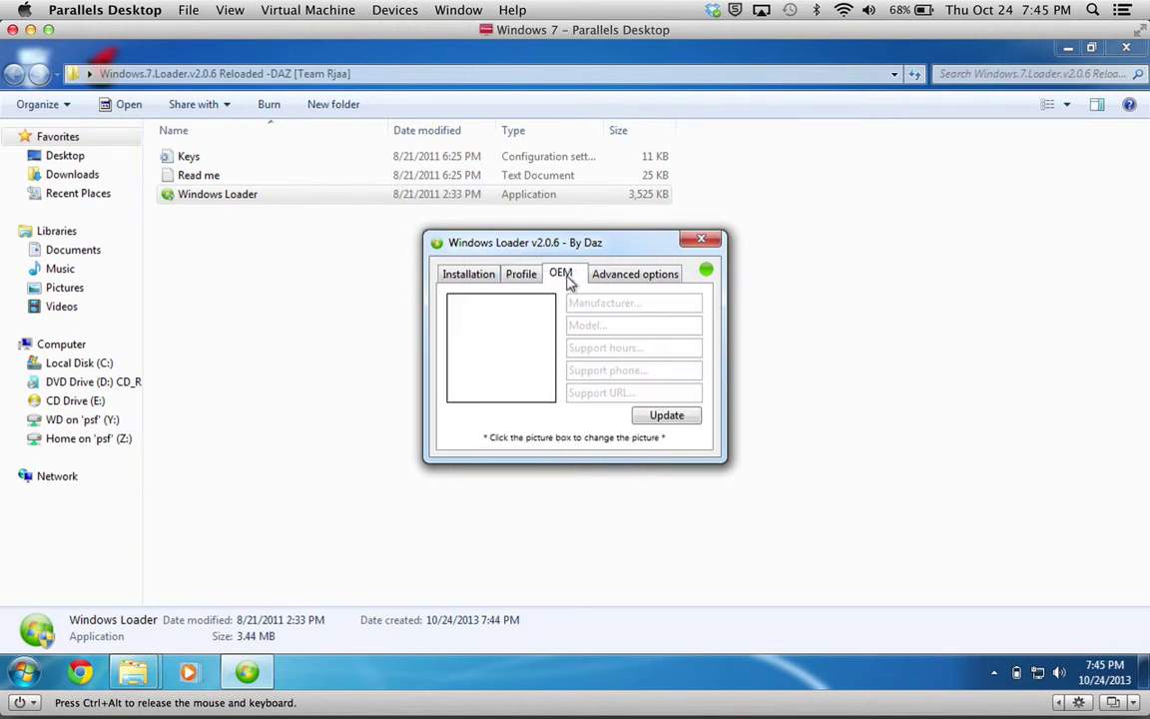
click(514, 276)
click(469, 273)
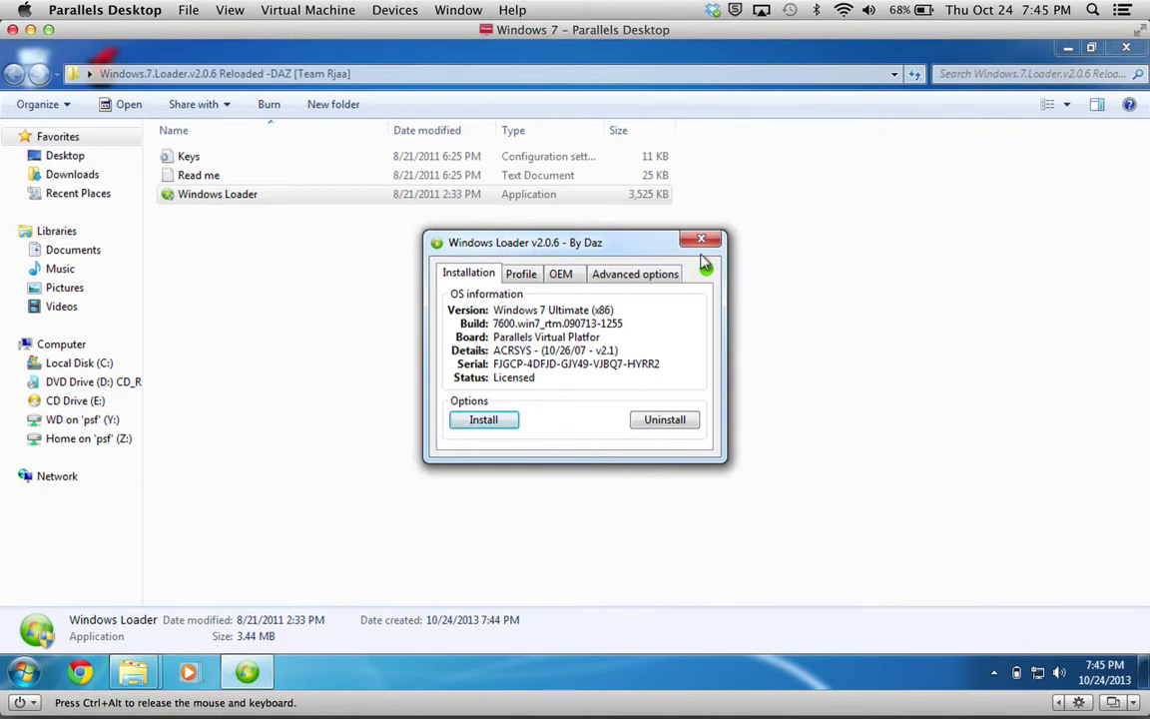
click(703, 241)
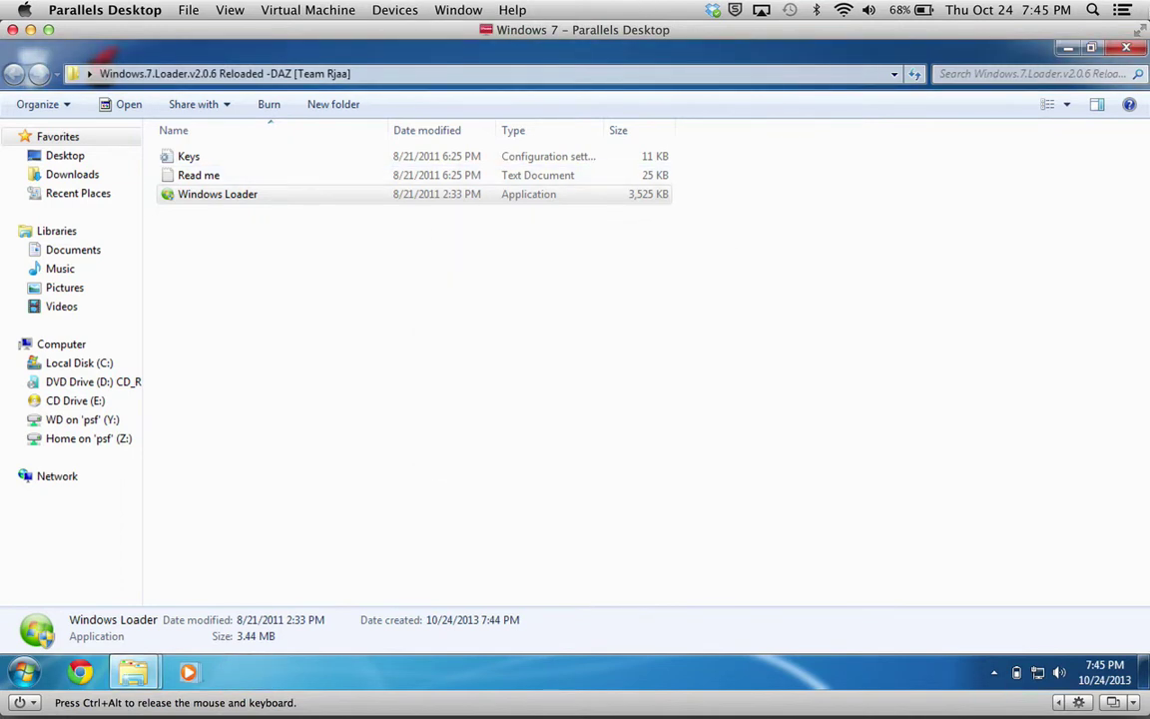
click(1125, 48)
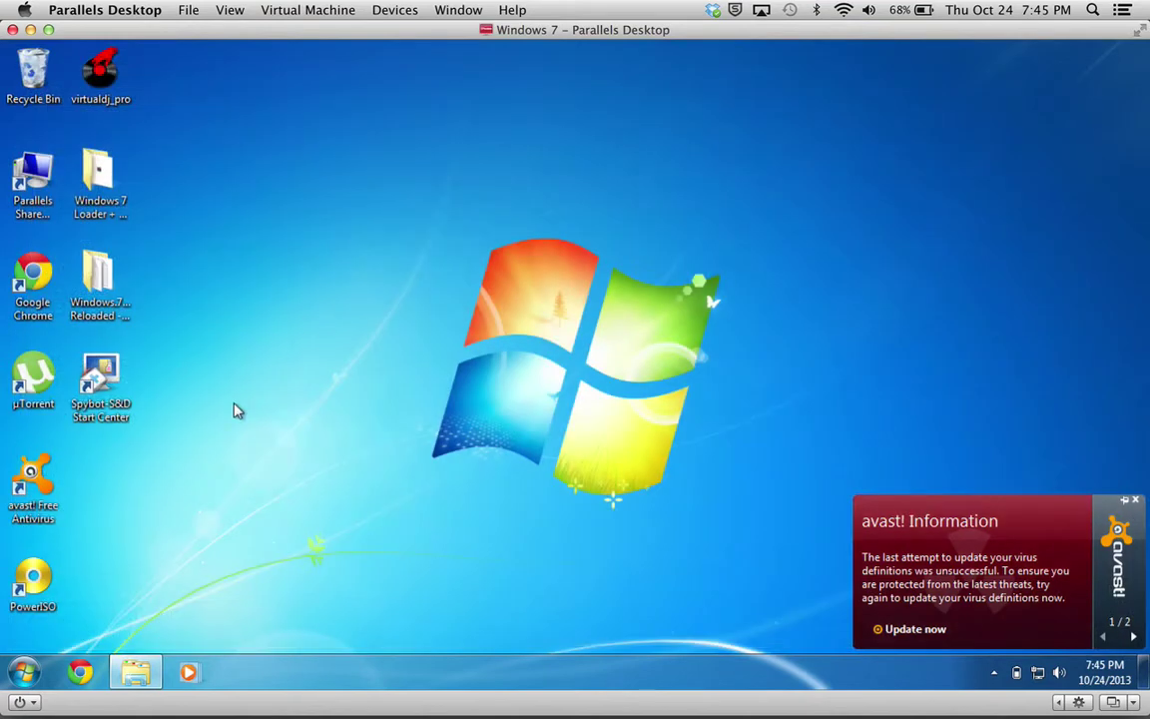
- Check the Windows edition and activation status in the computer's system properties, dismissing the avast! notice, and close the window
click(14, 670)
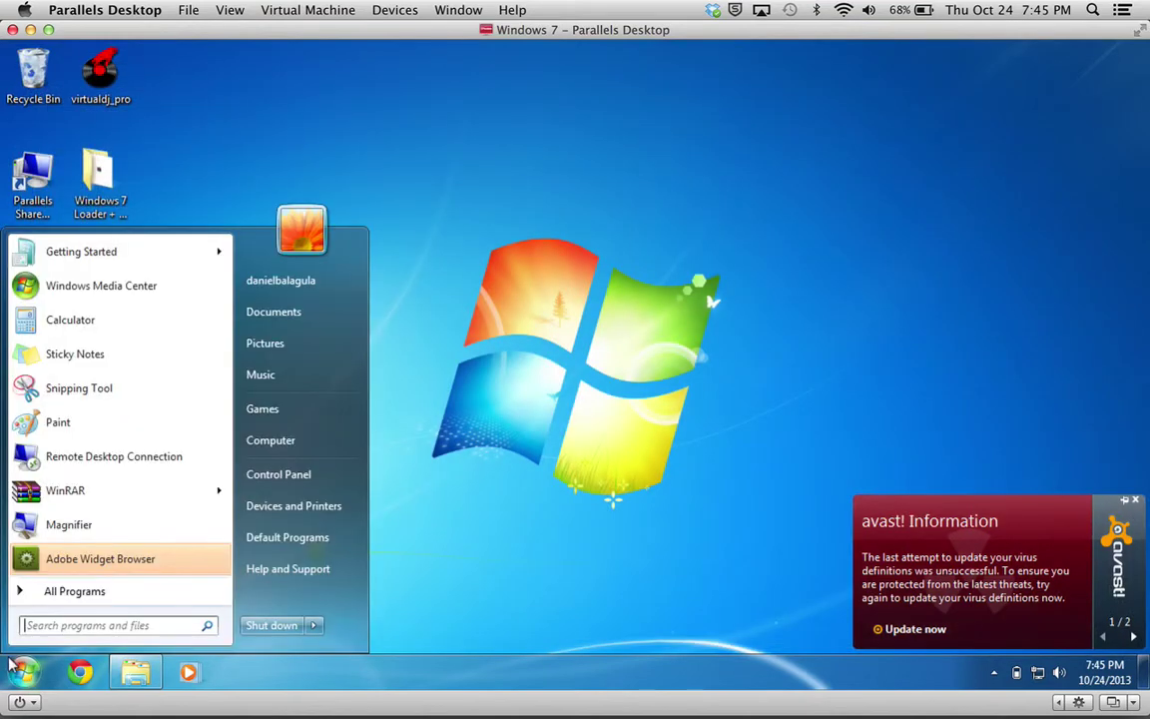
right_click(269, 440)
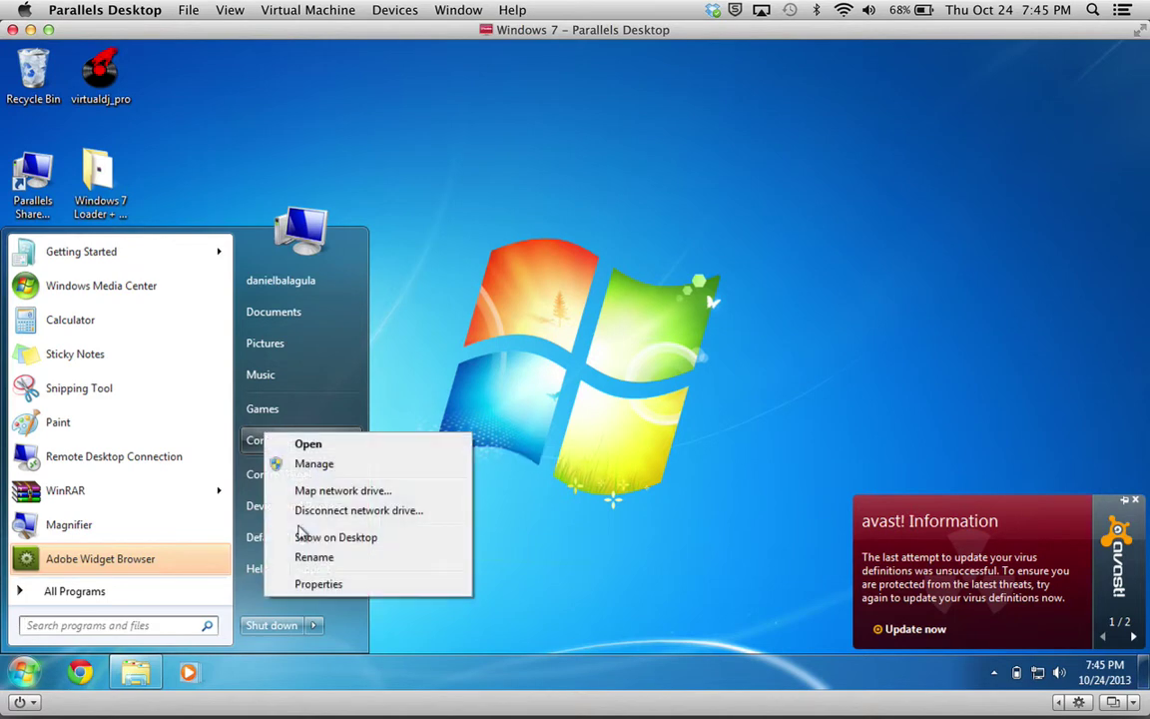
click(307, 588)
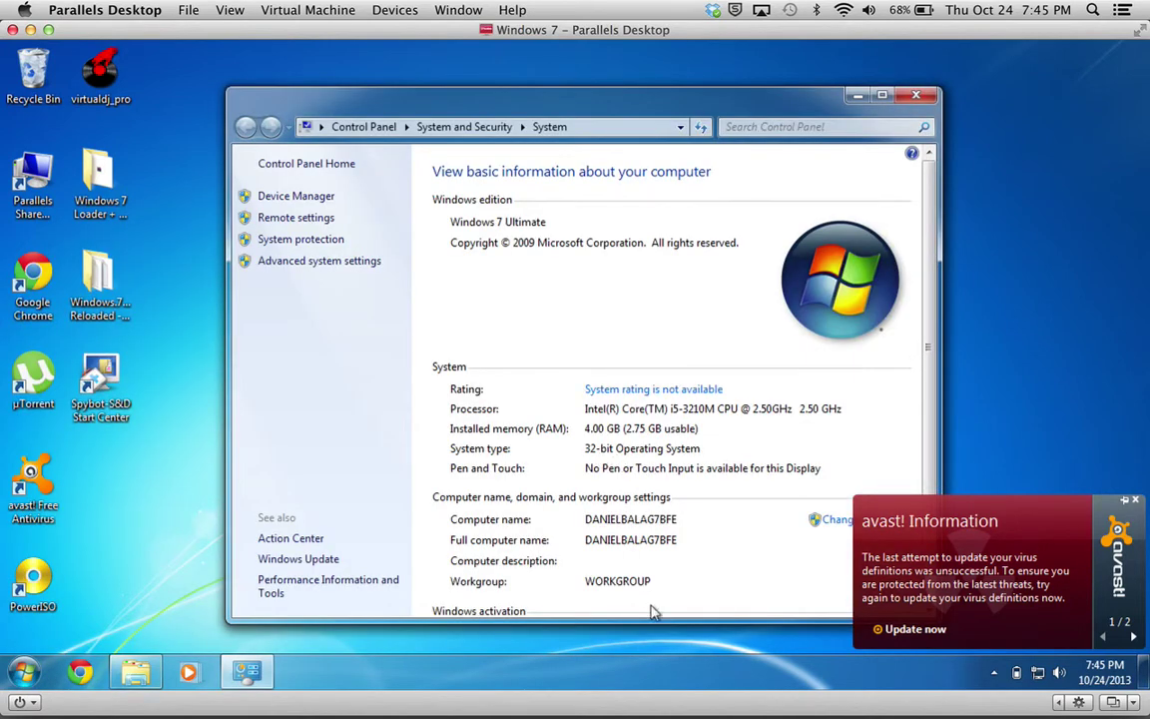
scroll(650, 611, down, 2)
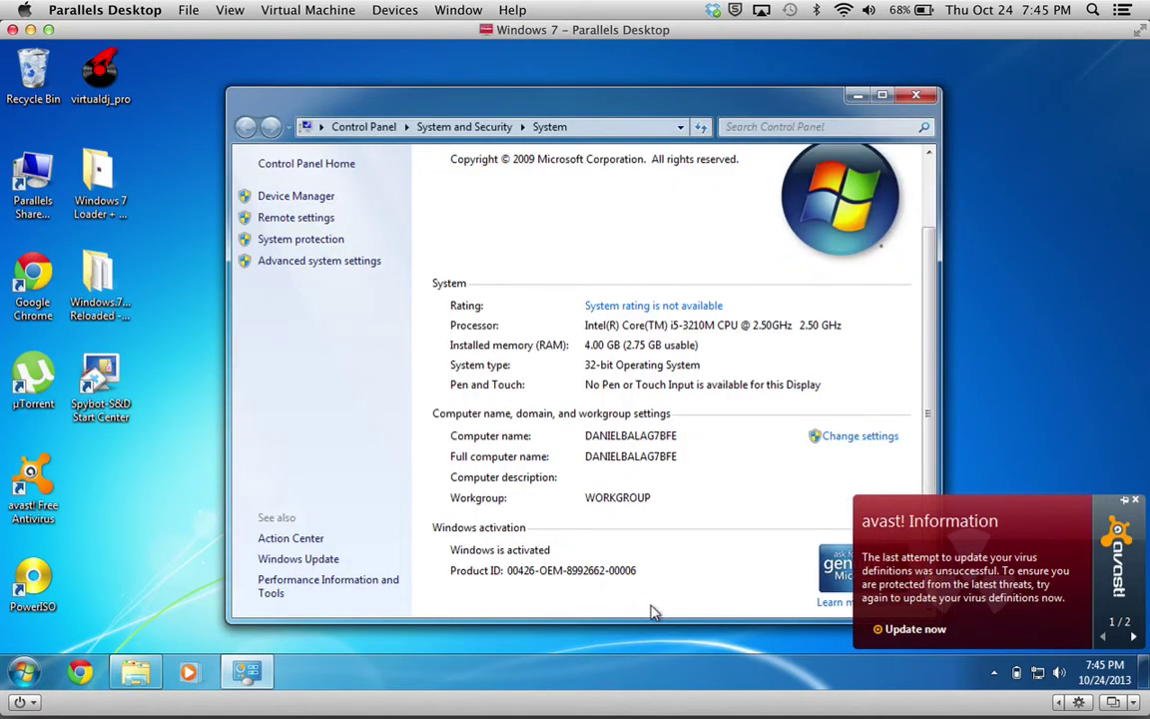
click(1136, 502)
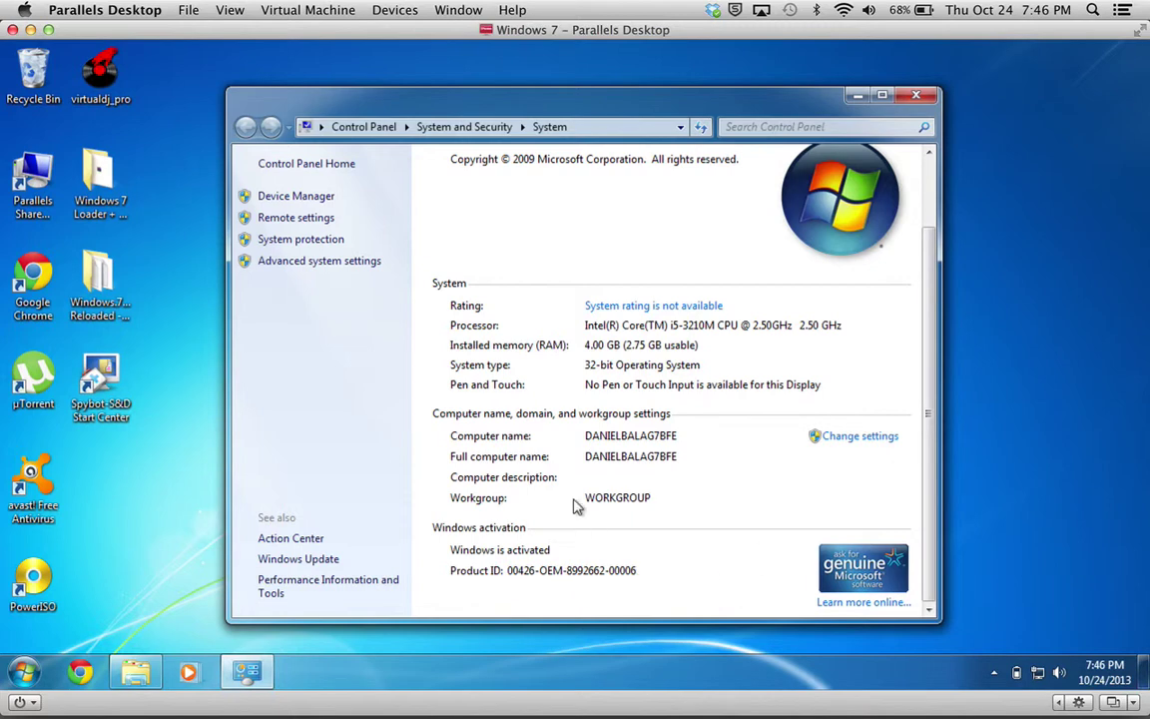
scroll(574, 506, up, 2)
scroll(573, 506, down, 2)
scroll(574, 506, up, 1)
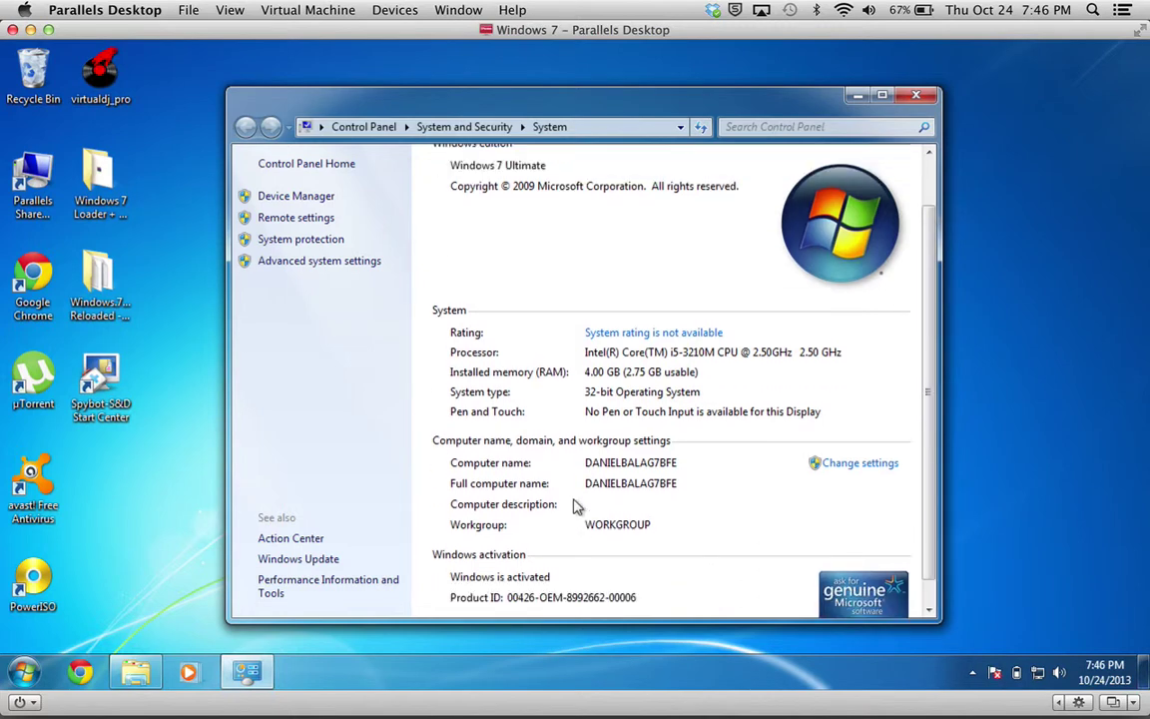
scroll(574, 506, up, 3)
click(916, 97)
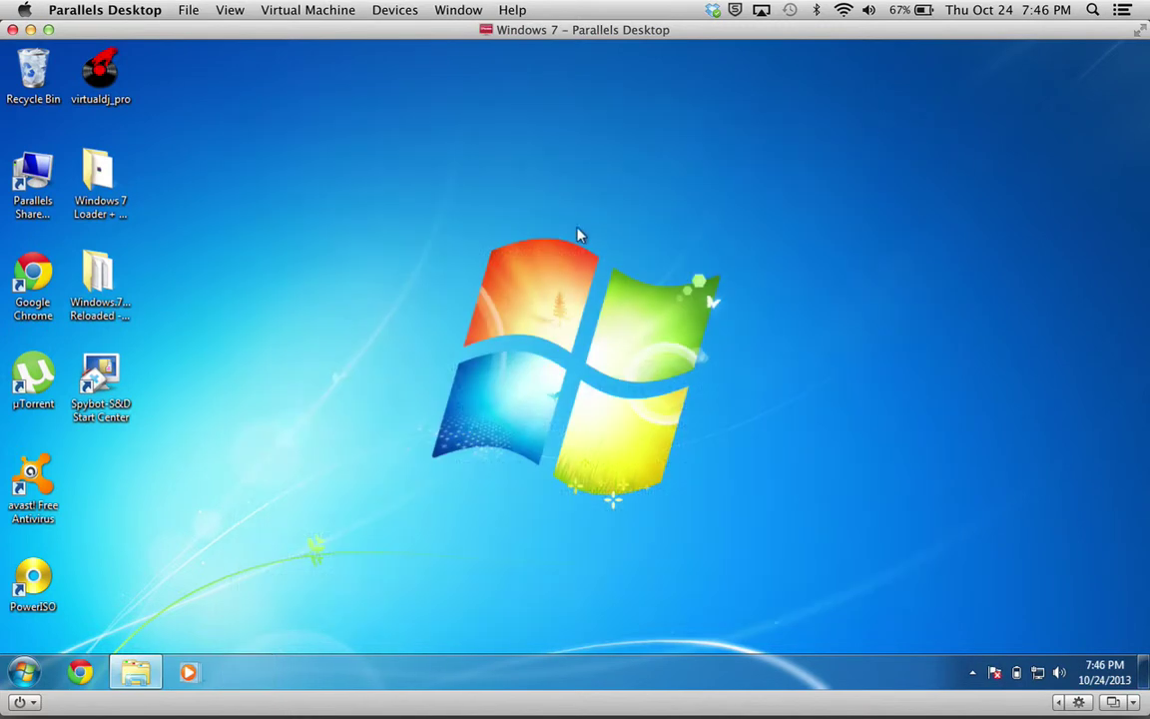
- Move both Windows 7 Loader folders to the Recycle Bin and place the Spybot-S&D Start Center shortcut below virtualdj_pro
click(106, 172)
drag(106, 171, 33, 72)
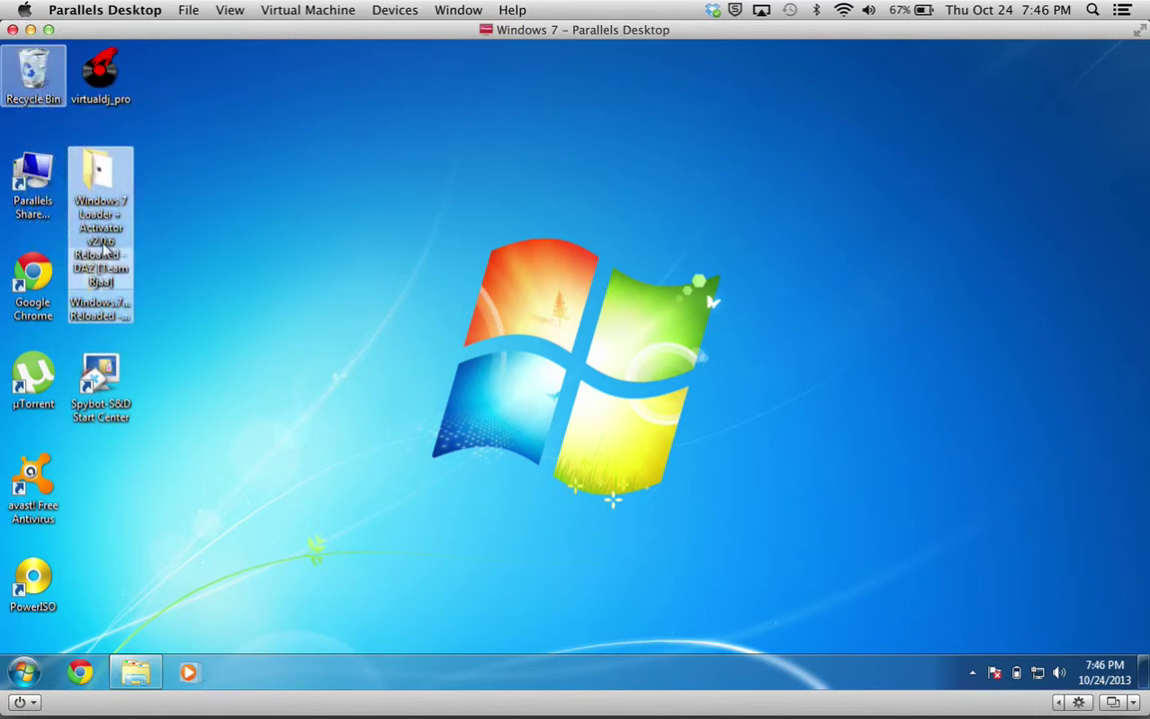
mouse_move(105, 414)
mouse_down()
mouse_move(113, 149)
mouse_move(105, 184)
mouse_up()
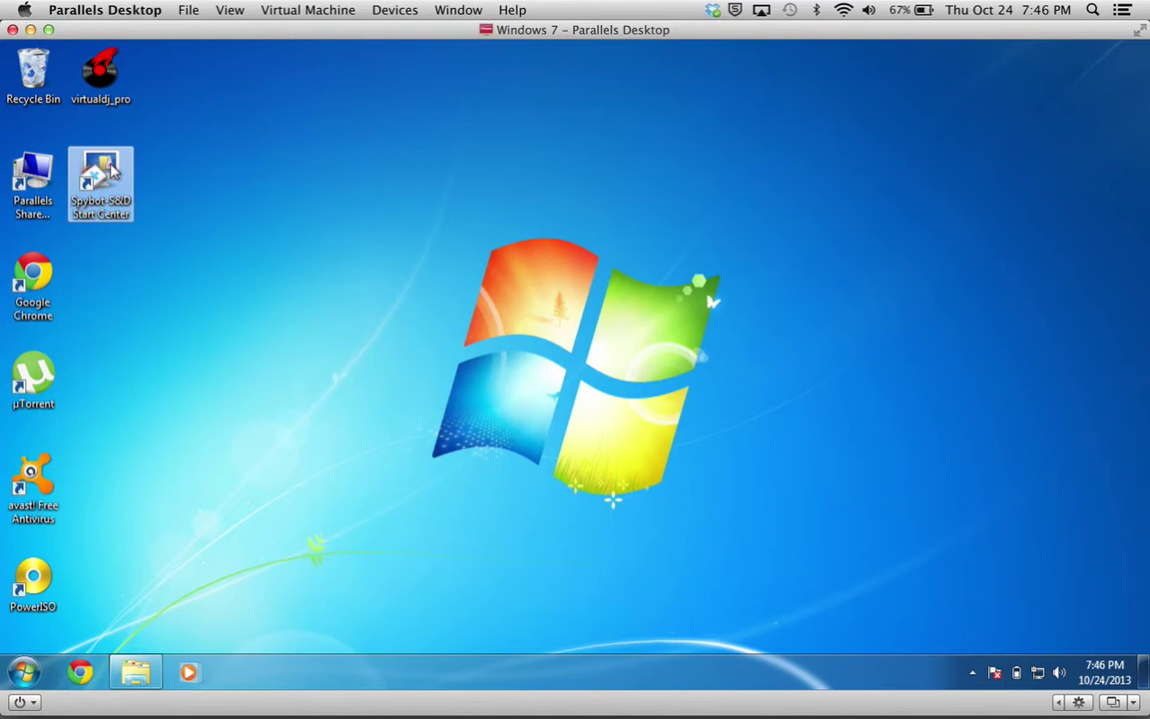
drag(332, 181, 432, 261)
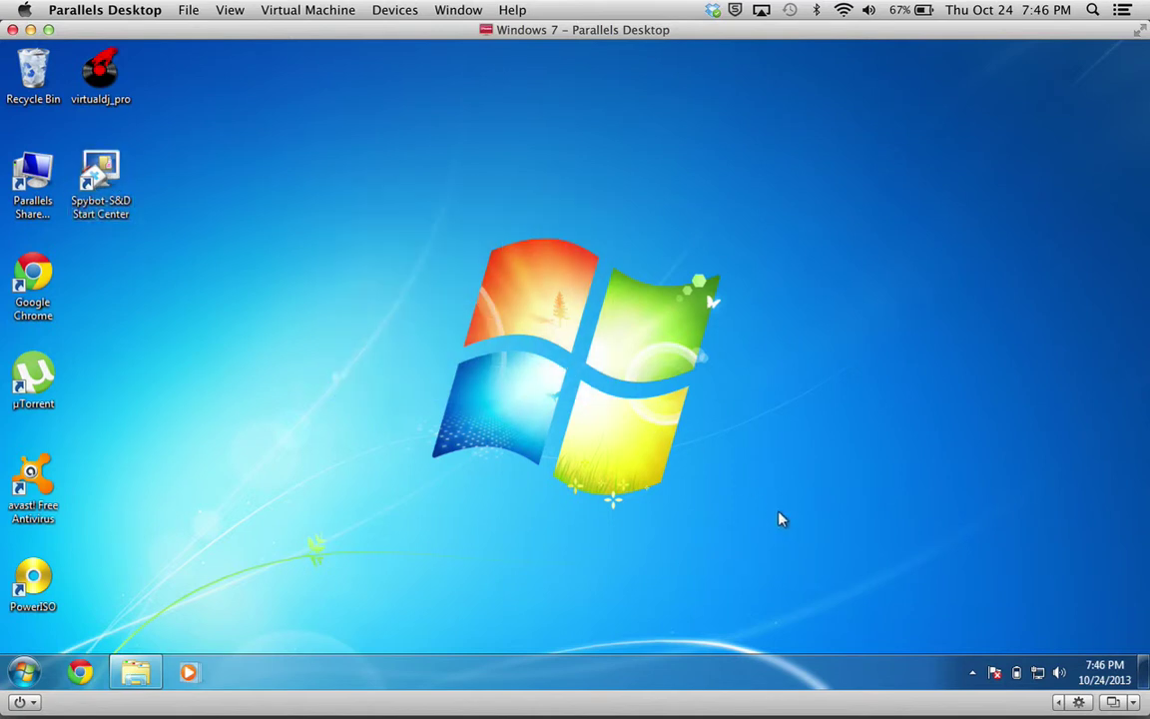
- Review the Windows 7 virtual machine's General settings and its Hard Disk 1 hardware settings, and close the configuration
click(18, 671)
click(14, 671)
click(317, 9)
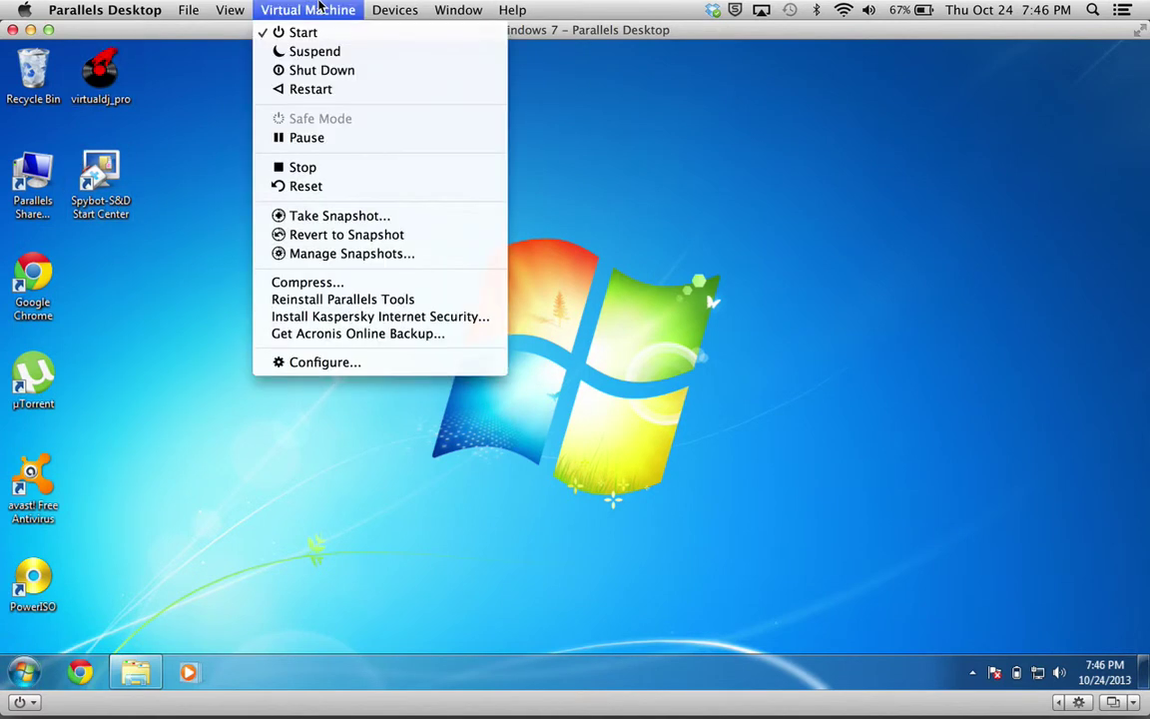
click(338, 361)
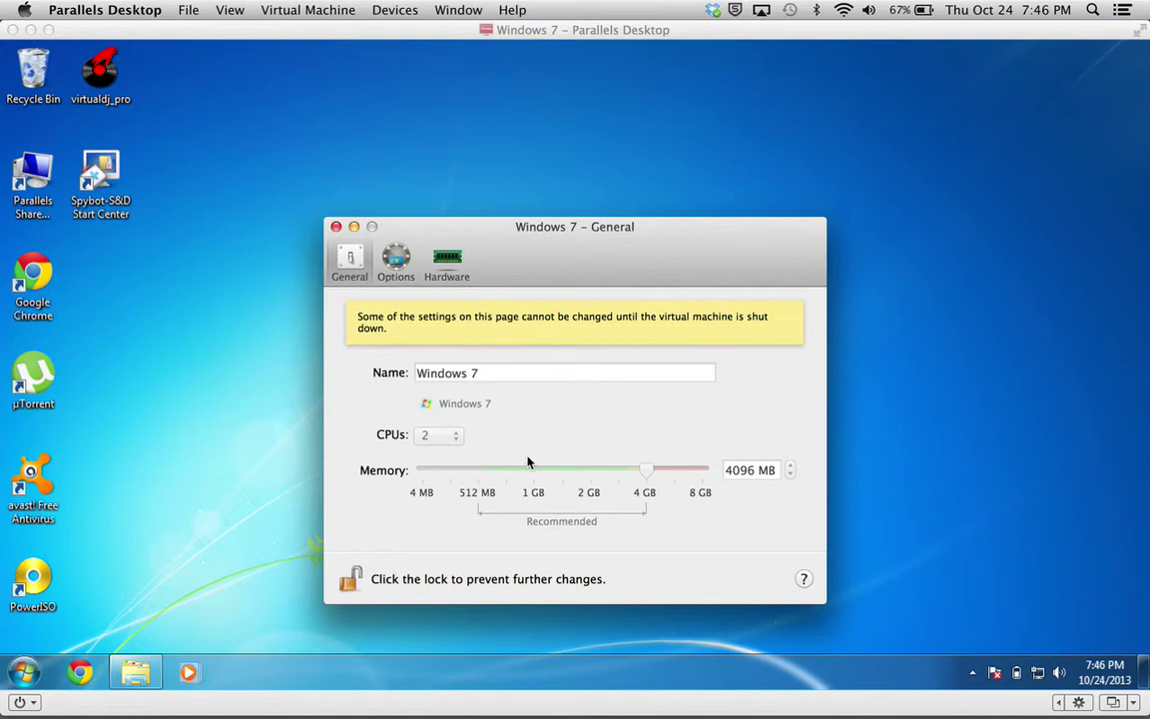
click(446, 260)
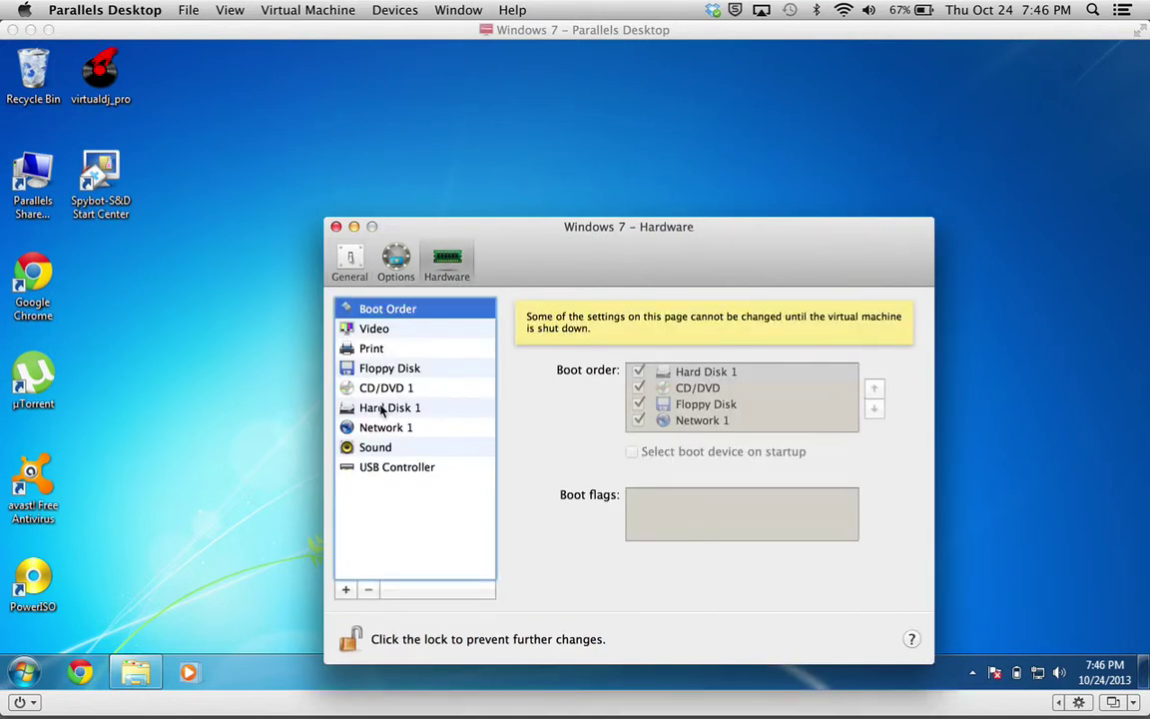
click(381, 409)
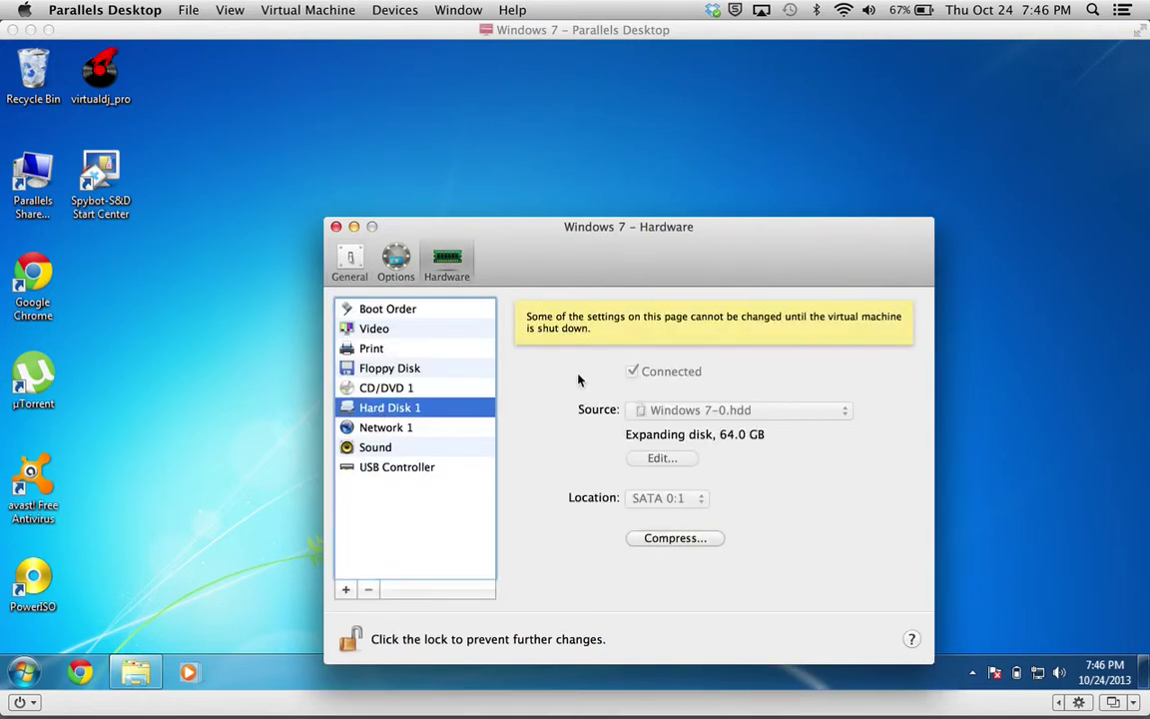
click(336, 227)
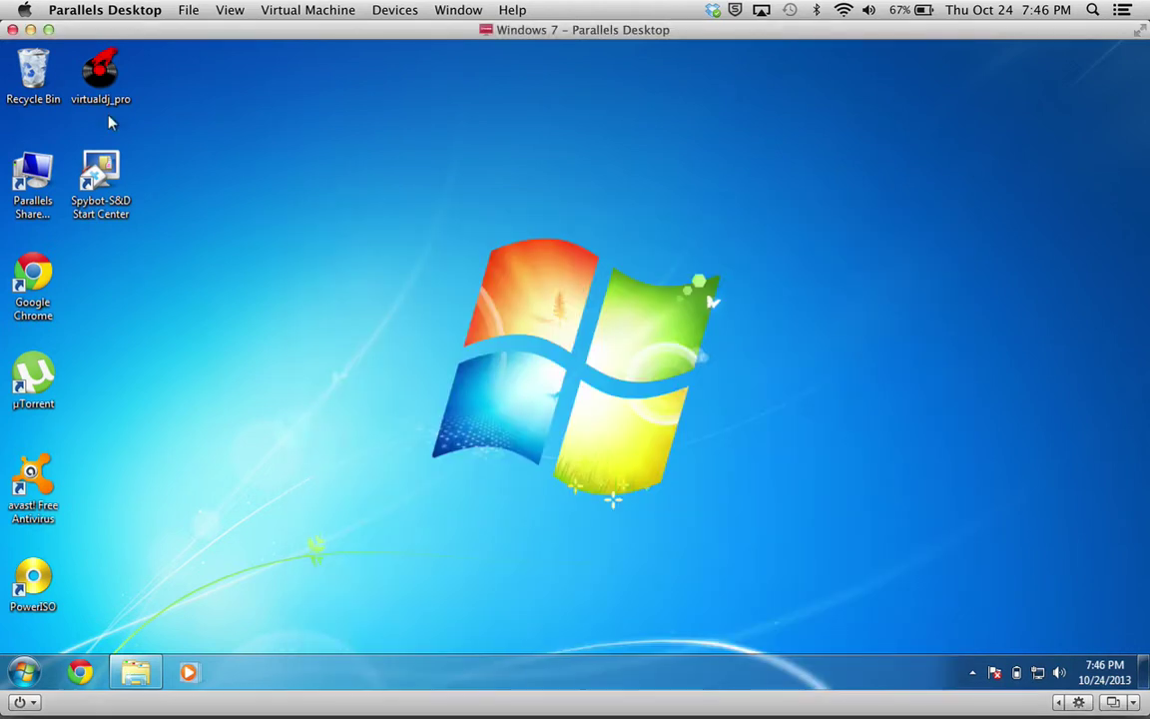
- Stop the Windows 7 virtual machine and close its window
click(12, 30)
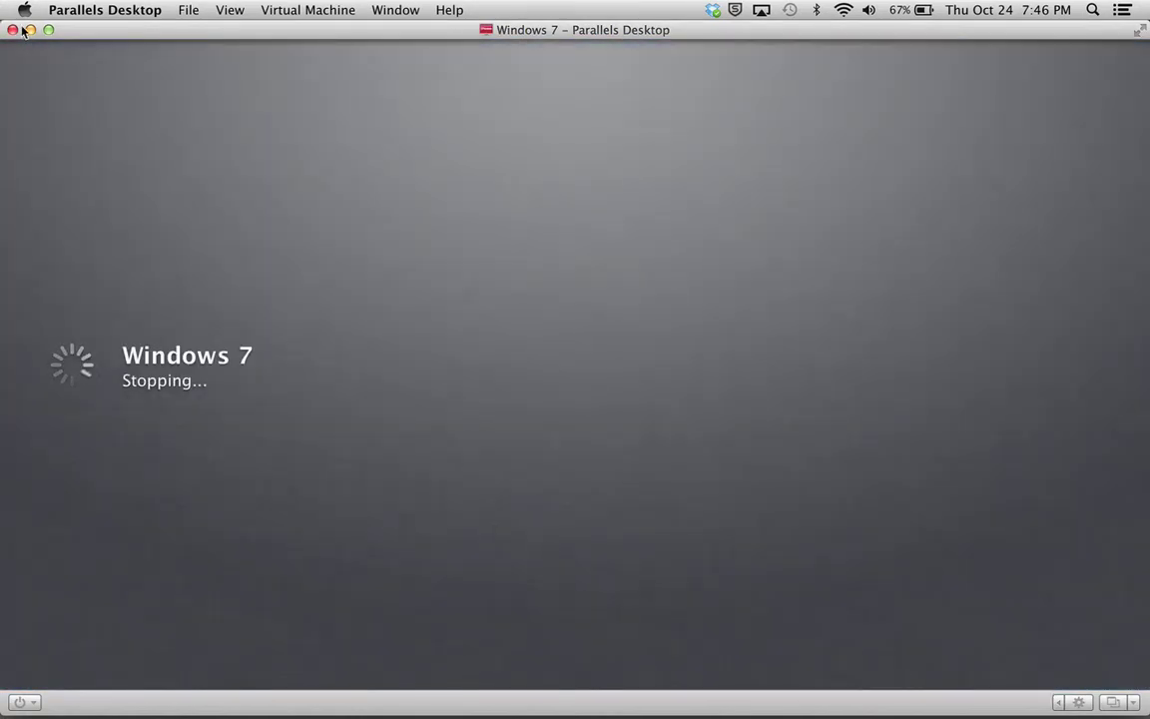
click(13, 31)
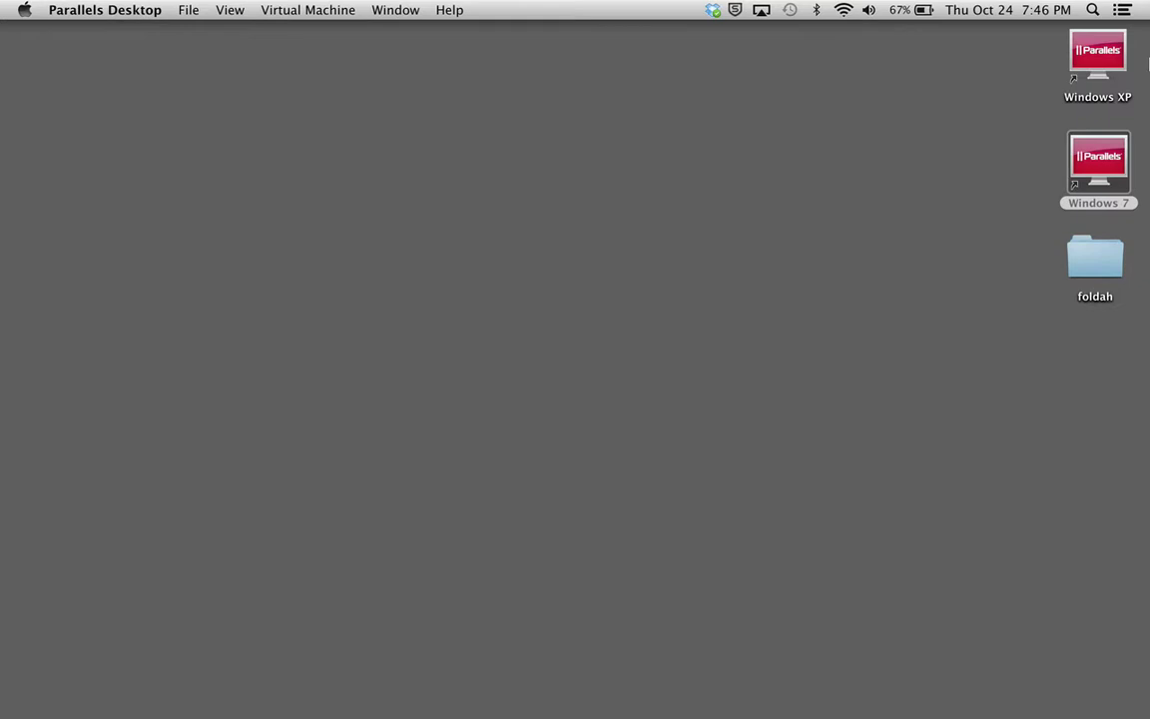
- Start the Windows XP virtual machine and dismiss the CD/DVD 1 connection warning
double_click(1100, 55)
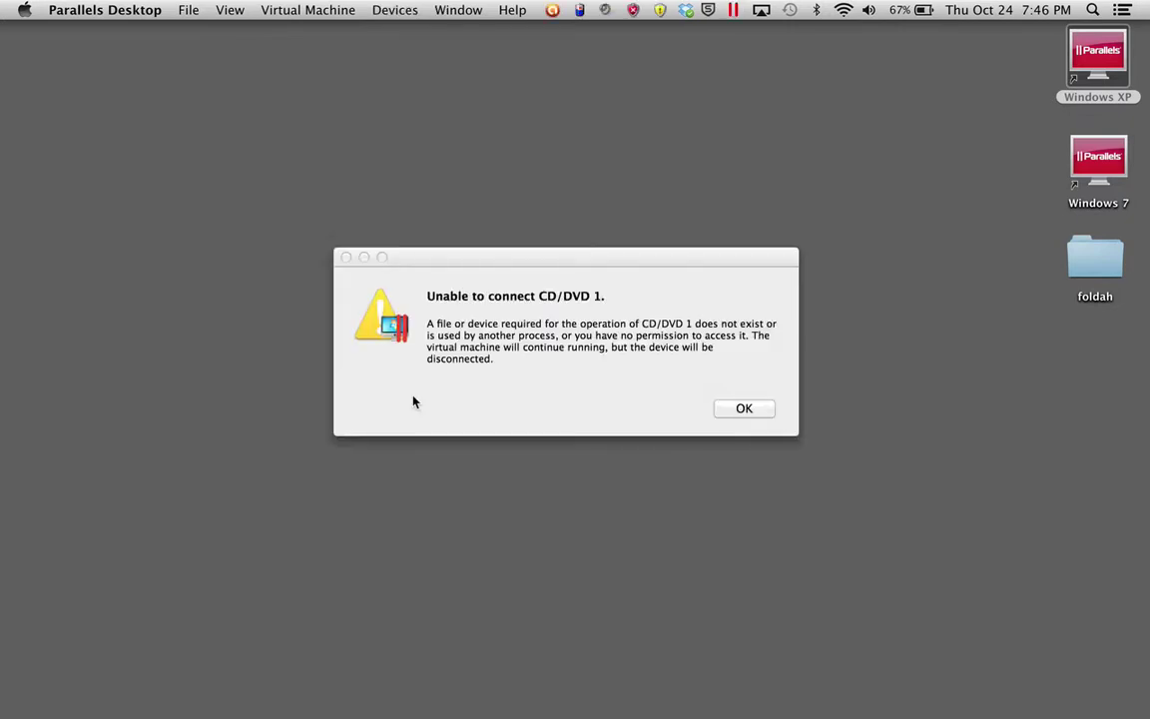
click(756, 414)
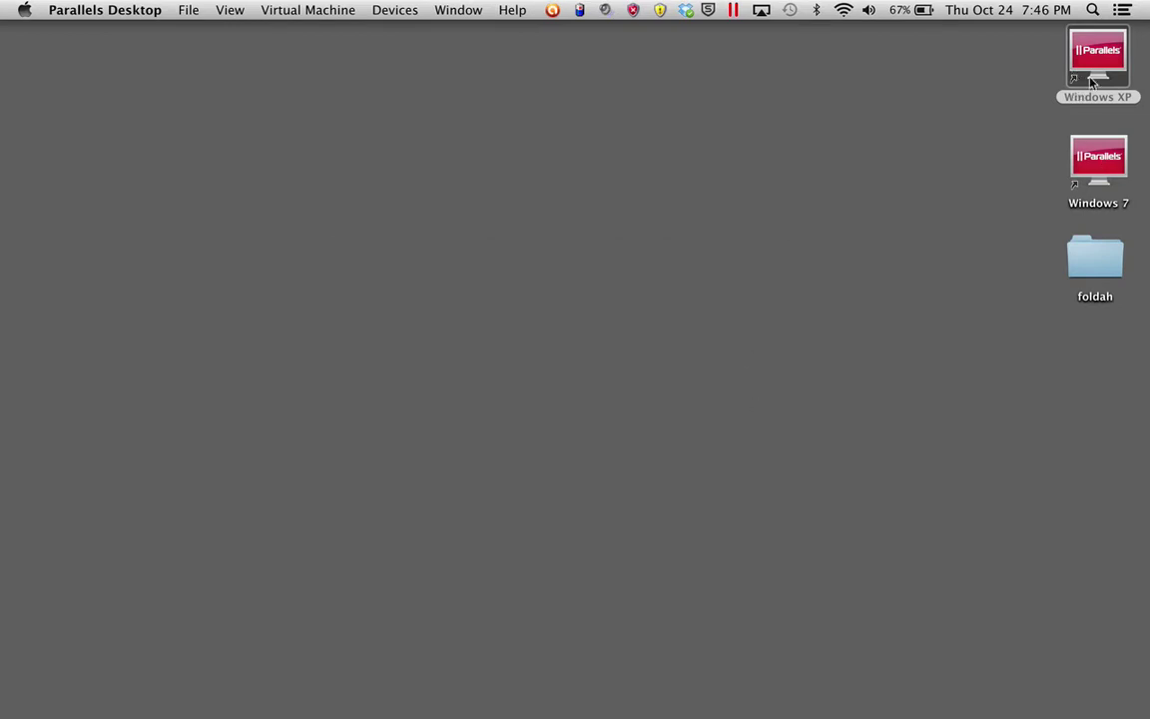
click(1103, 85)
double_click(1104, 75)
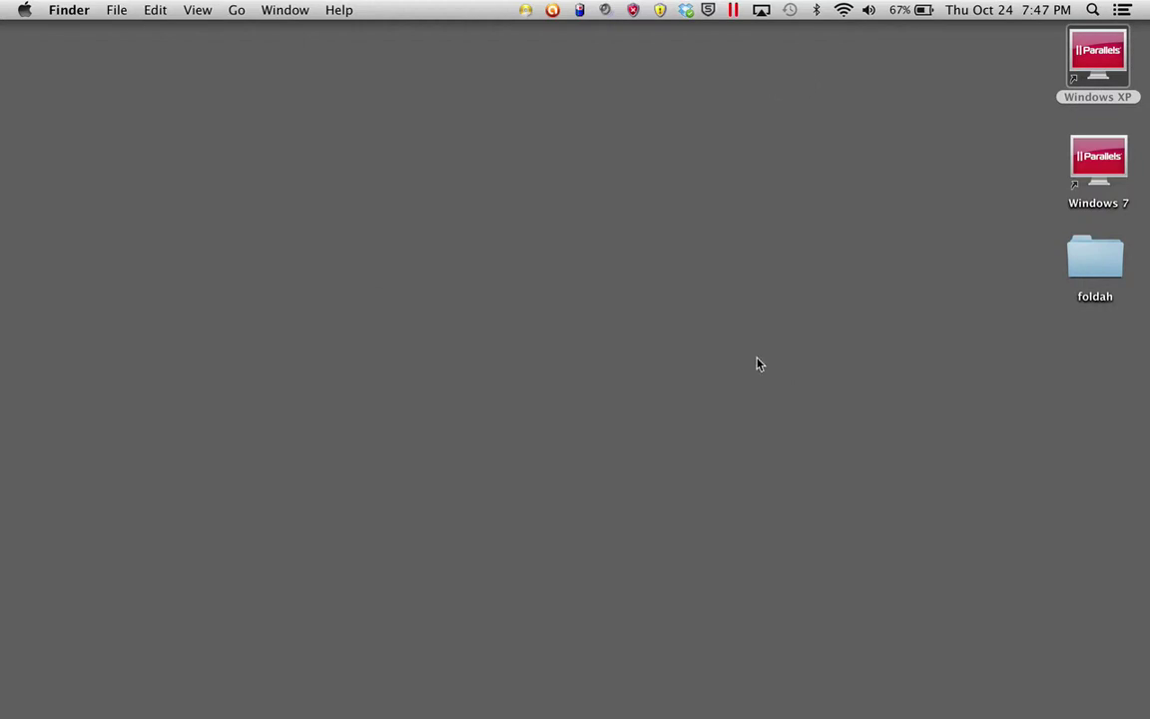
- Look at the Windows XP Start menu in Coherence, and exit Coherence to show Windows XP in its own window
click(720, 688)
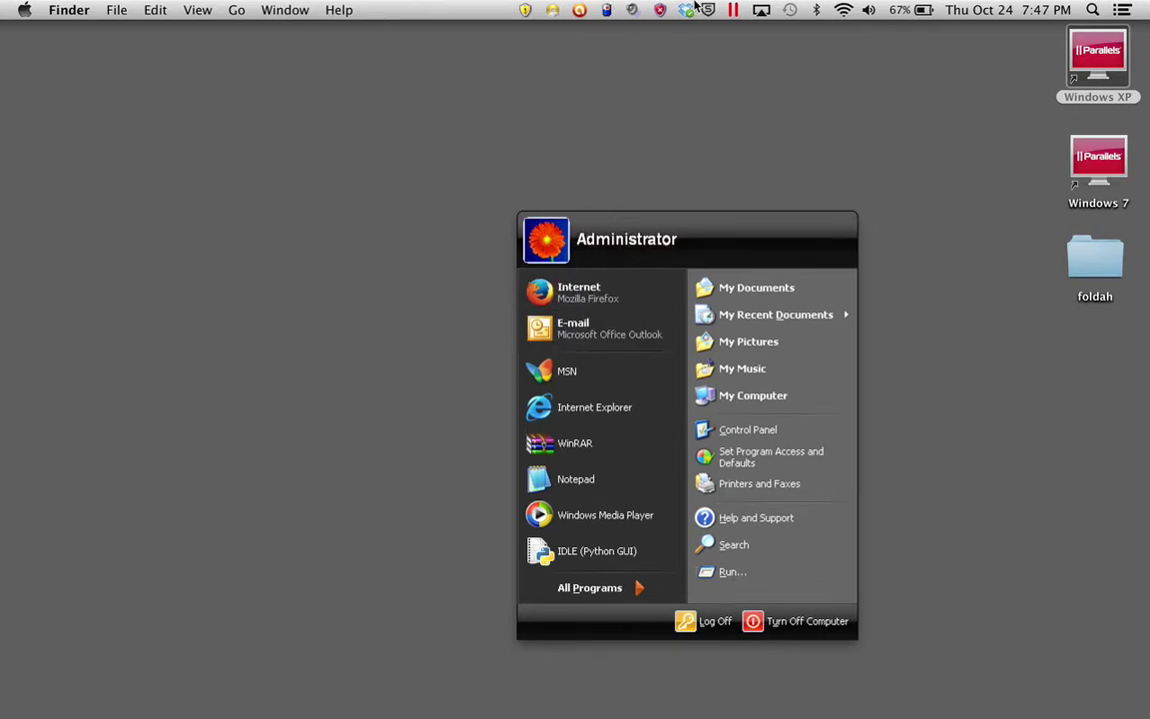
click(736, 10)
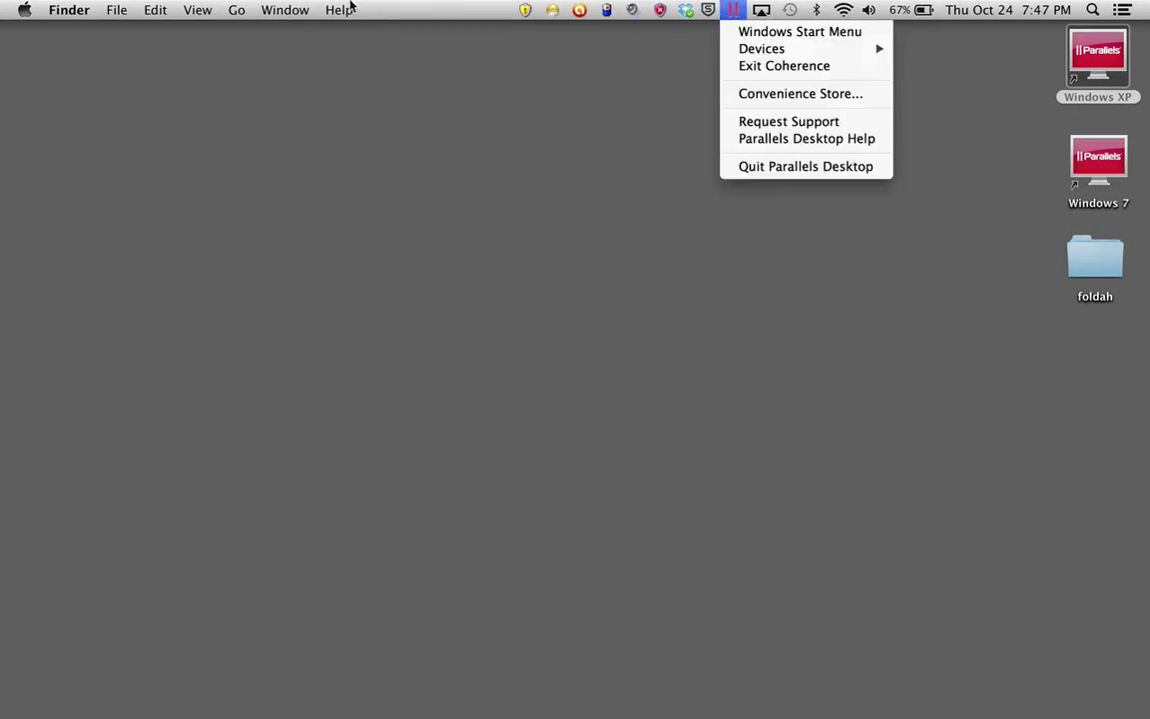
mouse_move(767, 52)
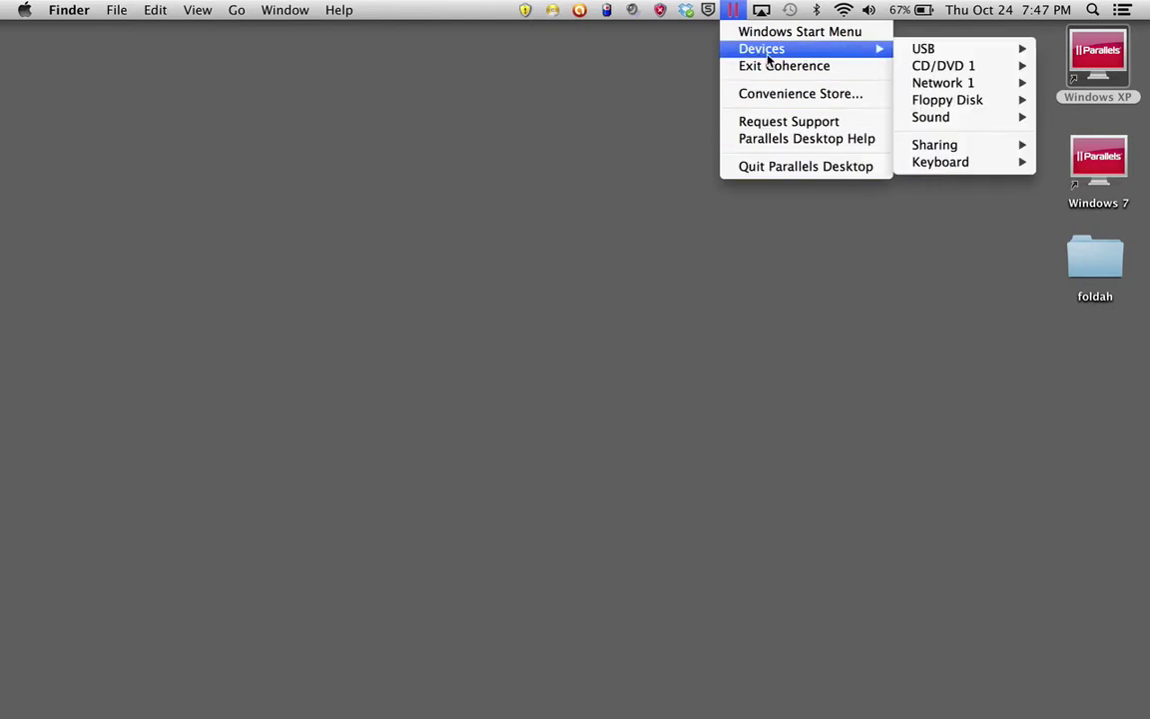
click(775, 67)
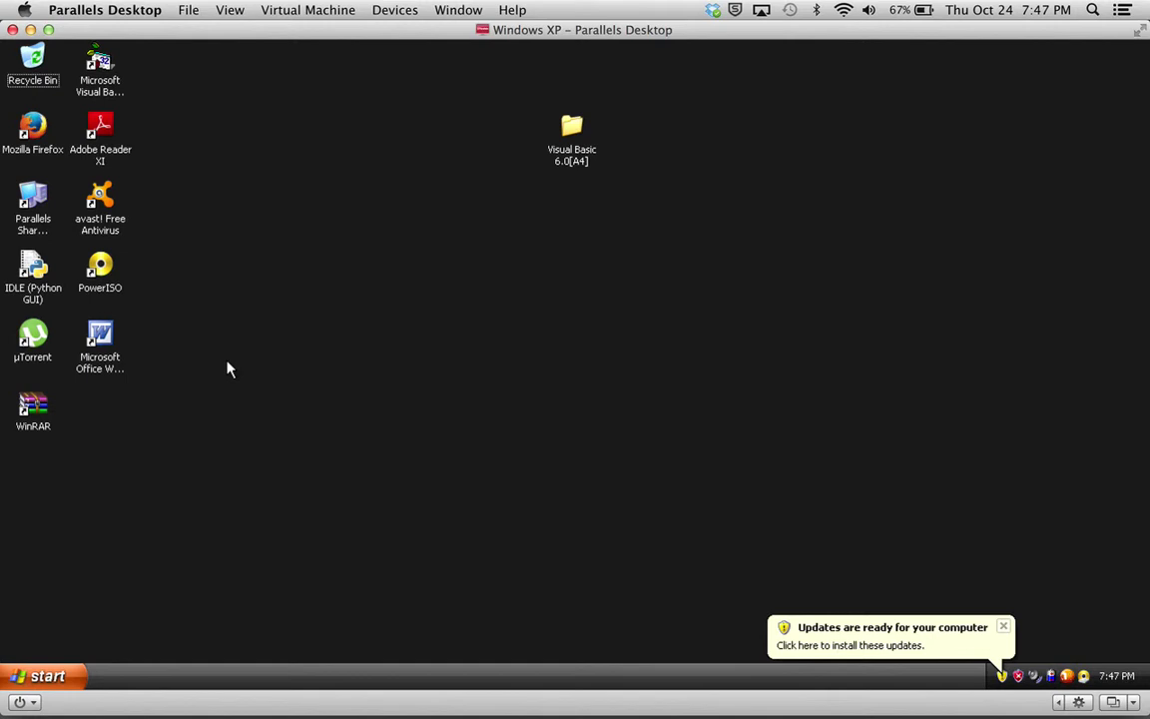
- Move the Visual Basic 6.0, Adobe Reader XI and avast! shortcuts below WinRAR, and PowerISO and Word to the top of the second column
drag(206, 360, 50, 482)
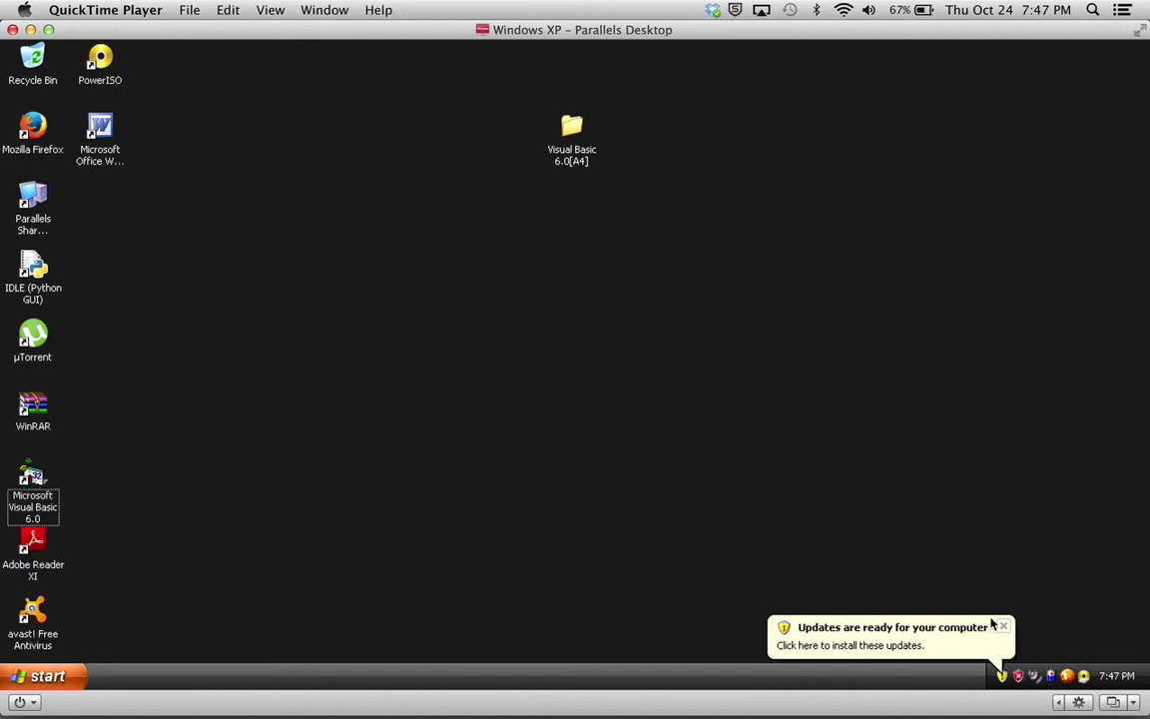
click(902, 566)
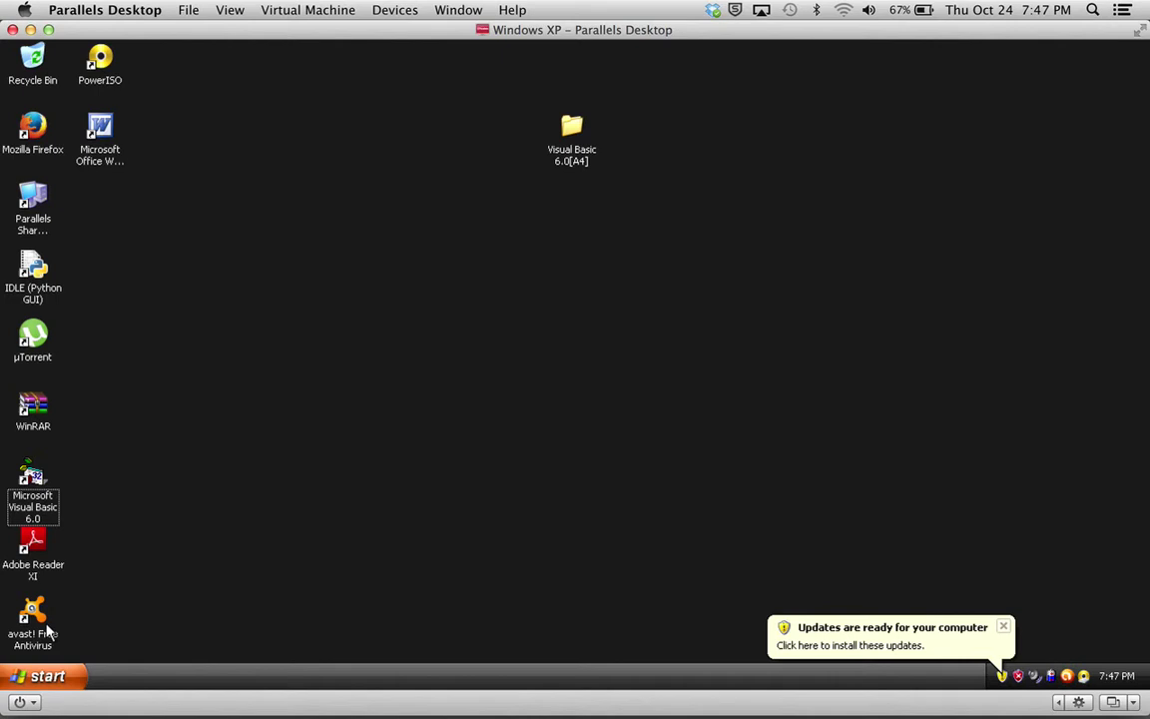
- Launch Mozilla Firefox in Windows XP, load google.com, and close the browser
click(40, 676)
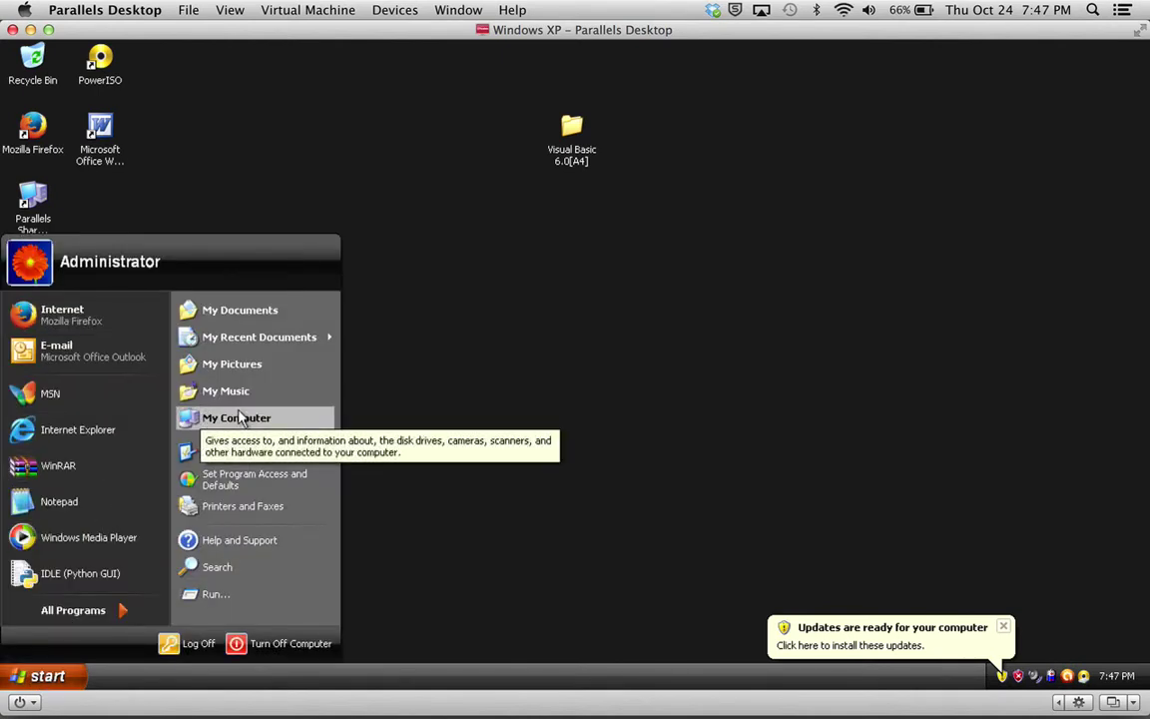
click(359, 394)
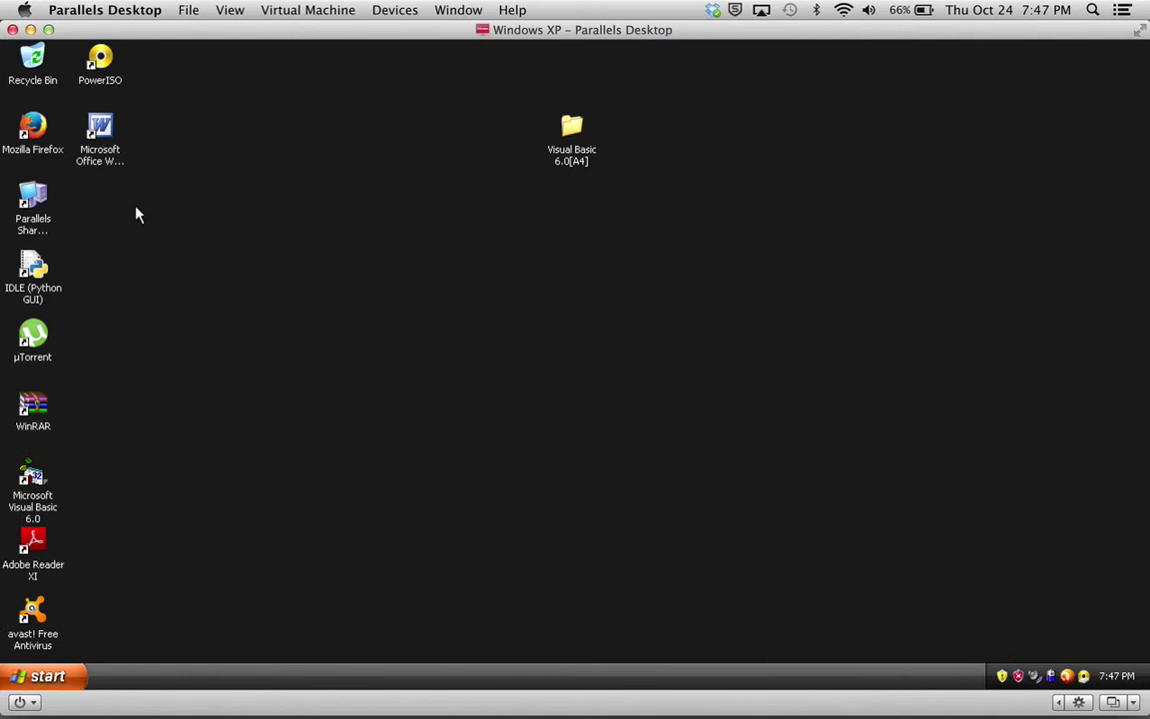
click(42, 676)
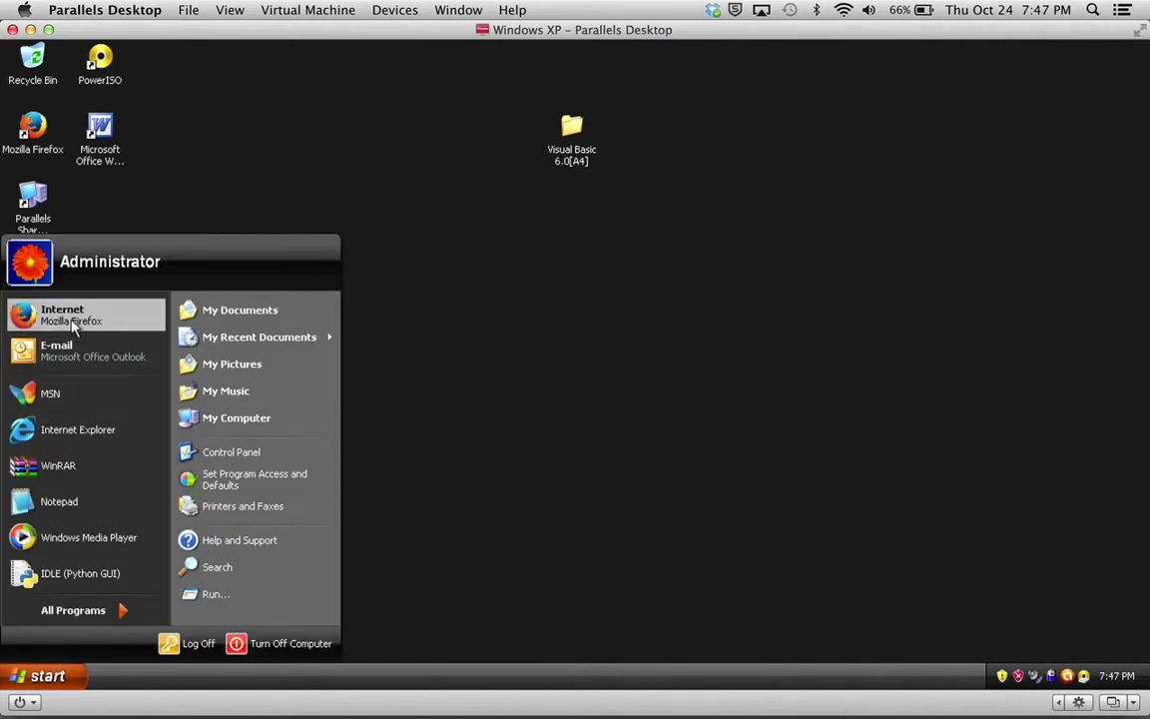
drag(68, 292, 72, 324)
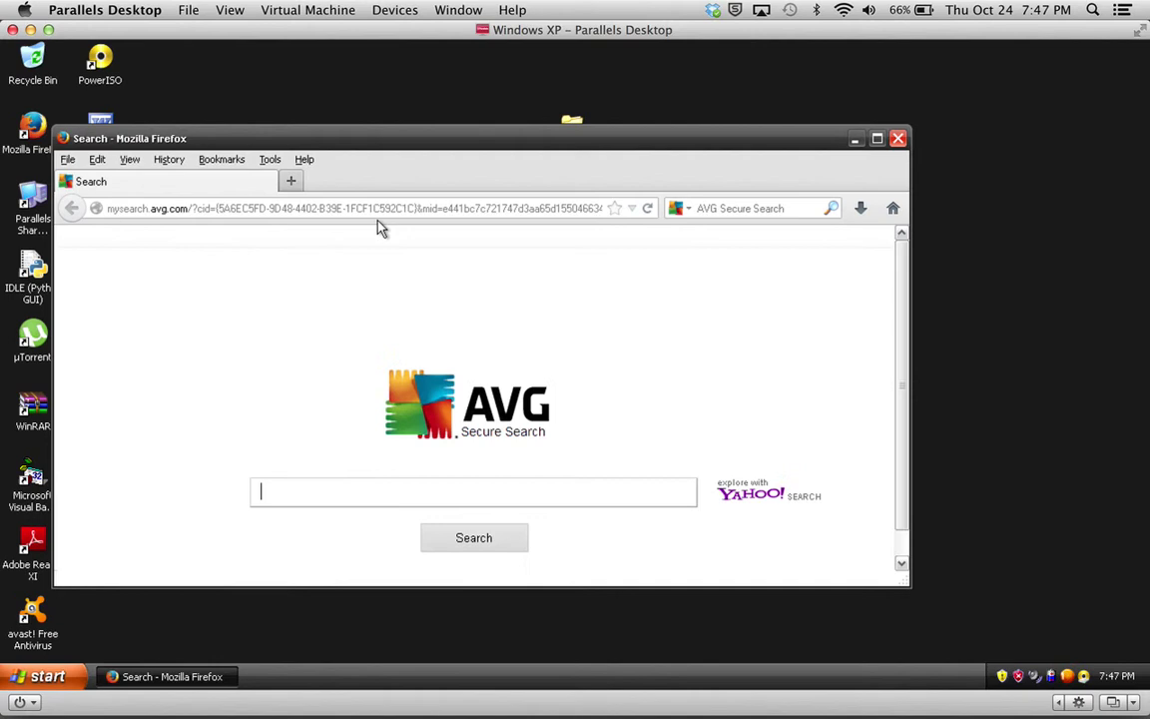
click(342, 208)
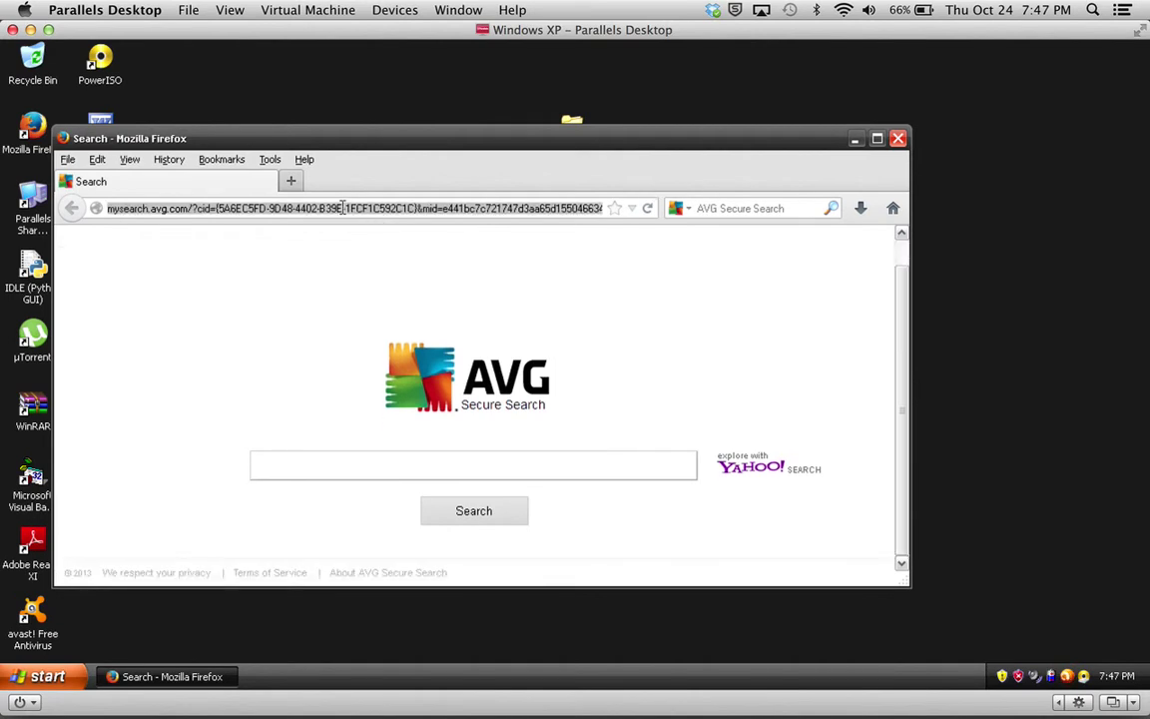
text(google.com/)
key(Return)
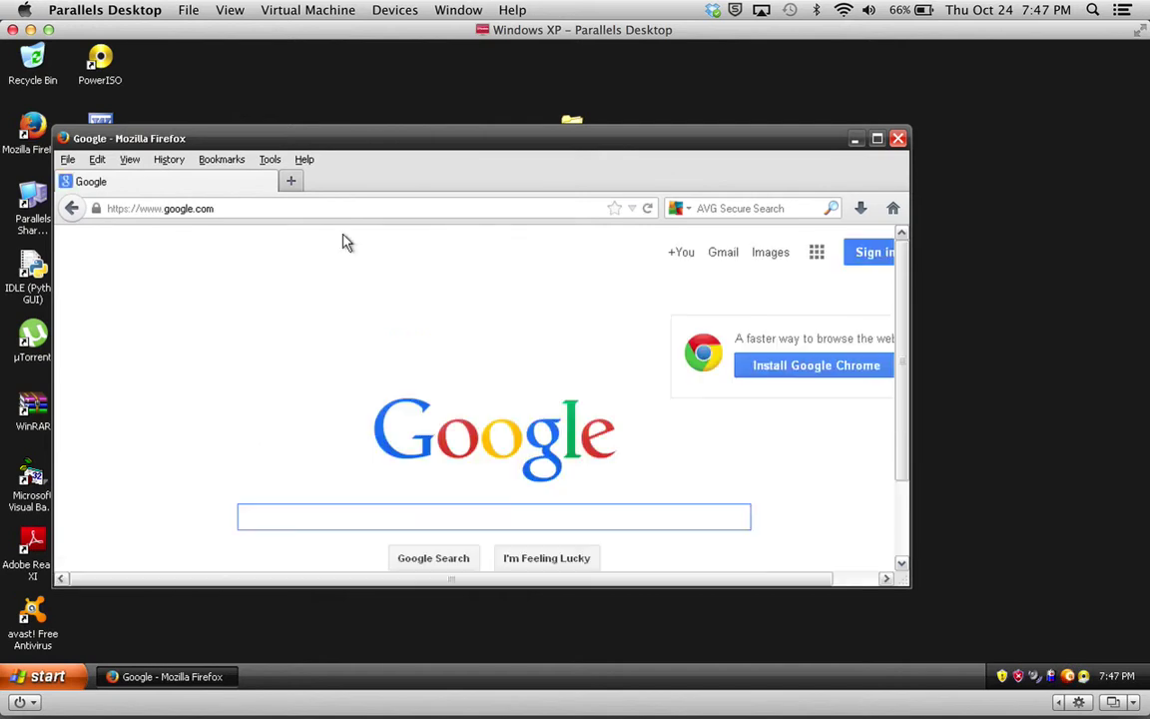
click(898, 138)
- Open IDLE (Python GUI) to view the Python shell, and close it
click(45, 676)
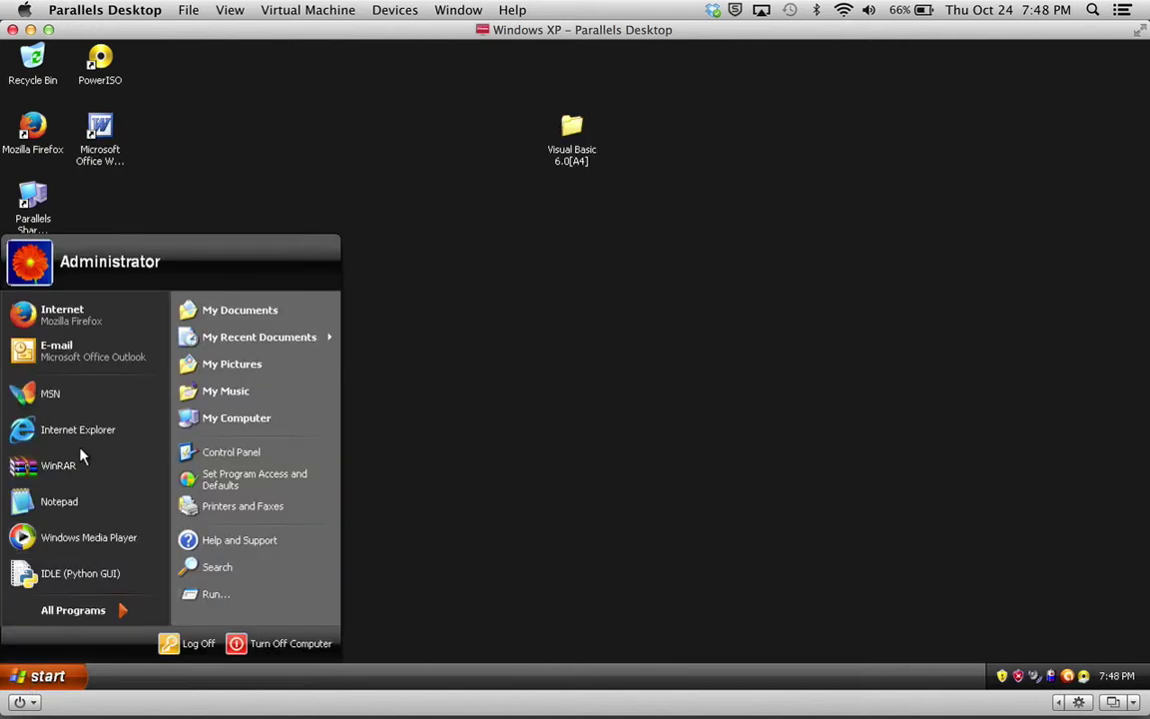
click(80, 582)
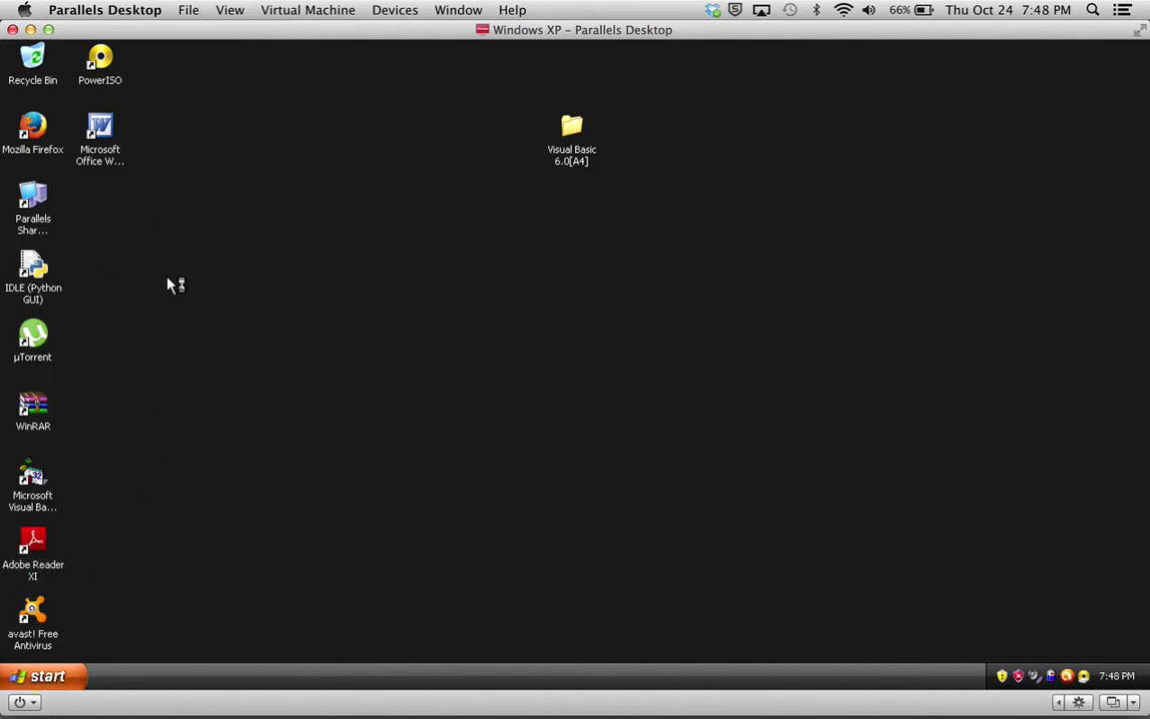
click(38, 473)
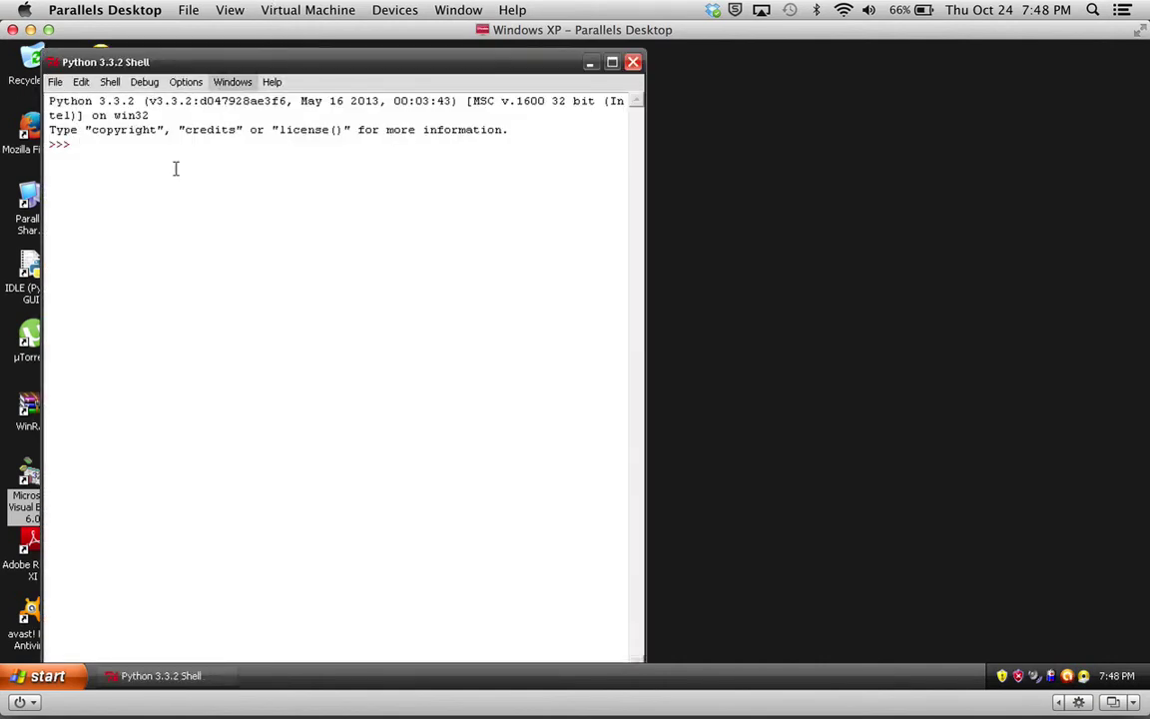
click(632, 62)
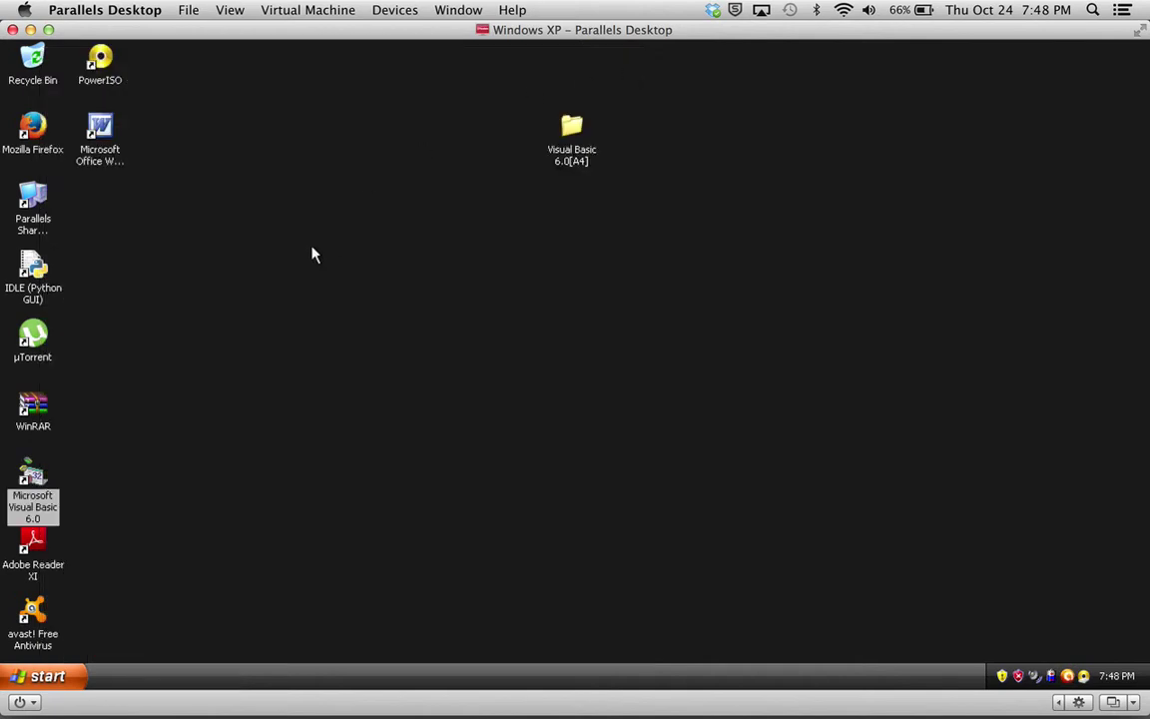
click(348, 289)
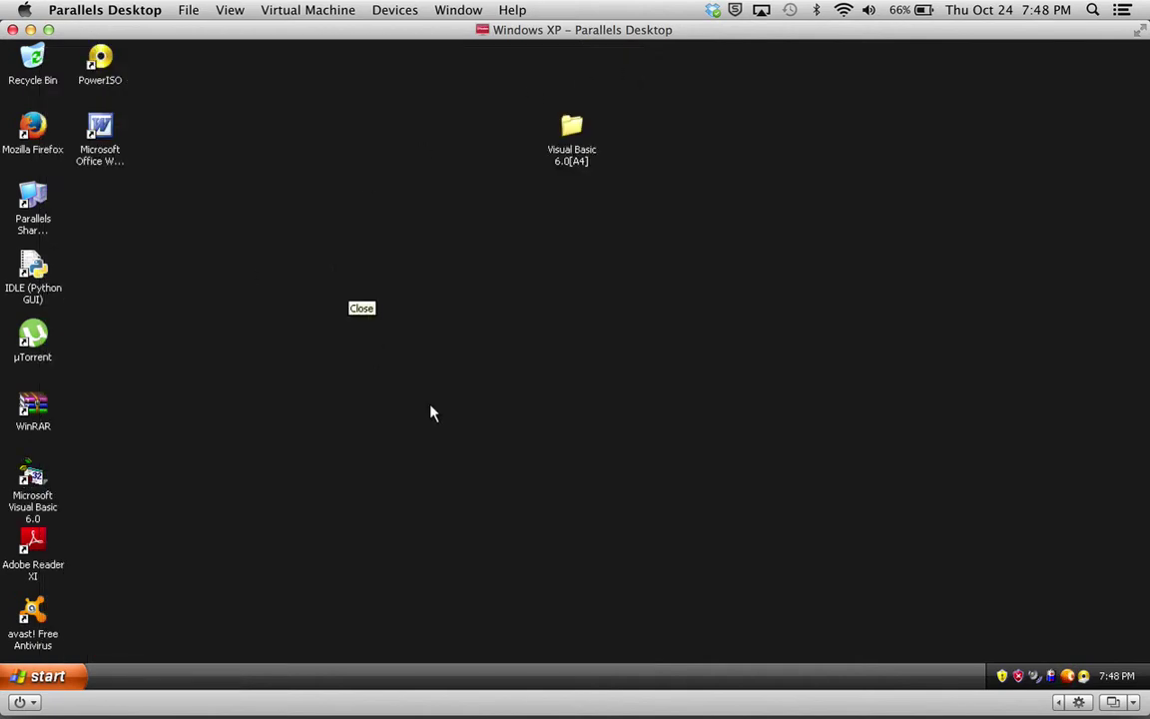